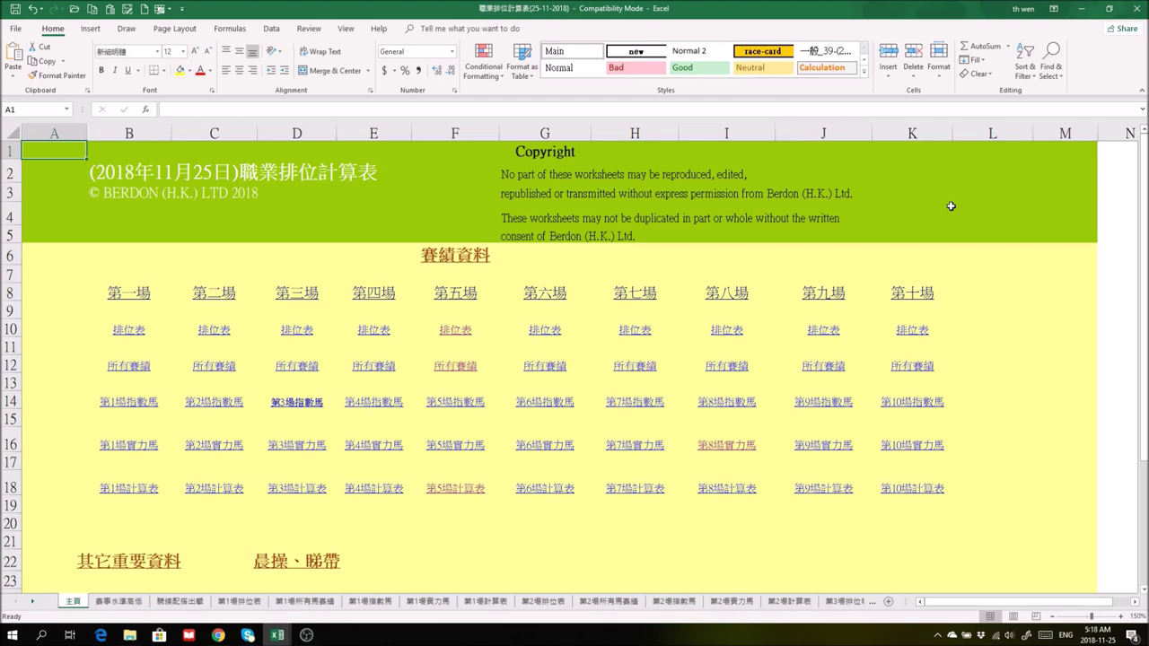
# - Look over race 5's 排位表, and open race 5's 所有賽績 sheet from the main page
pyautogui.click(455, 330)
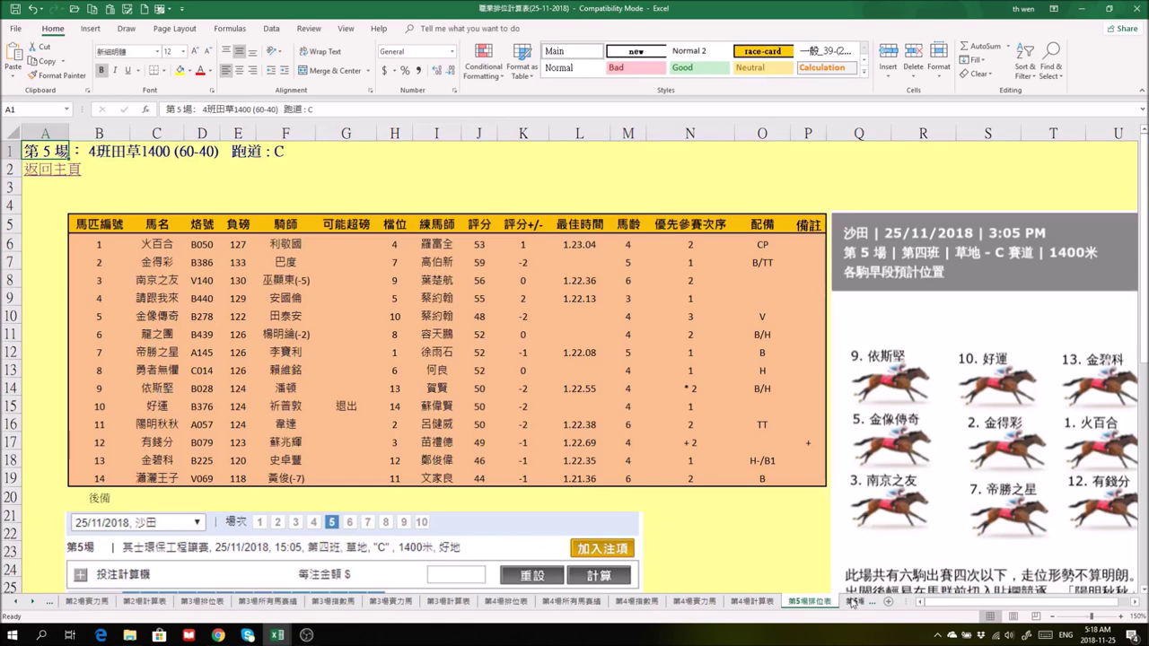
pyautogui.click(56, 171)
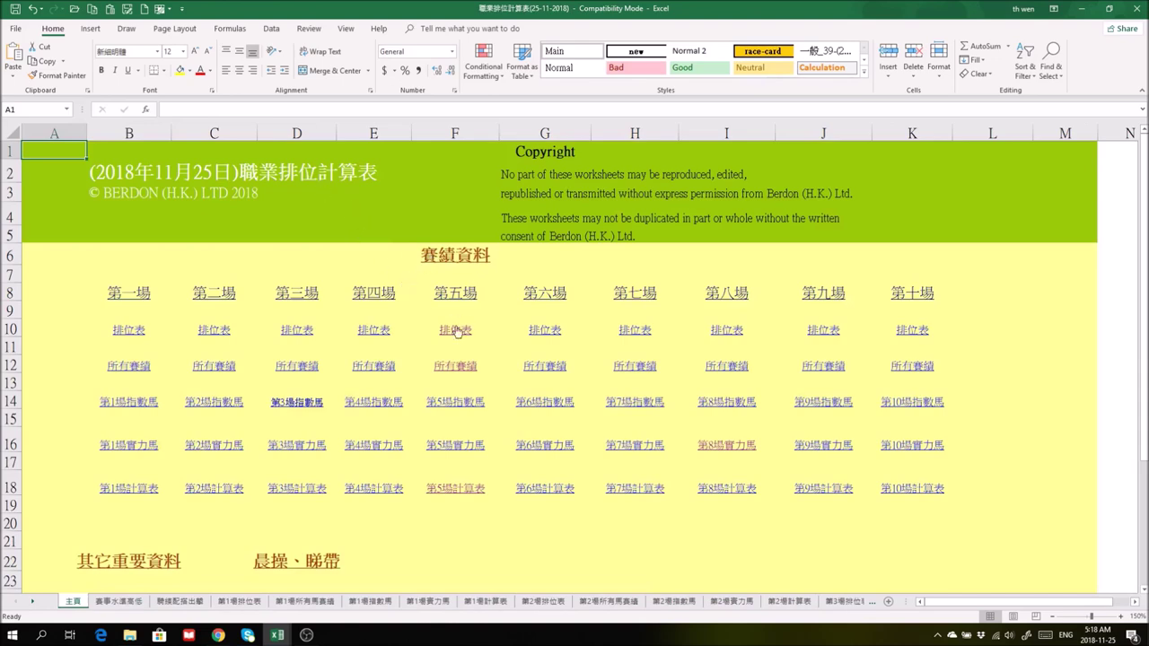
pyautogui.click(452, 368)
# - Filter the 馬名 column to show only the results of horse 依斯堅
pyautogui.click(790, 225)
pyautogui.press('space')
pyautogui.press('space')
pyautogui.press('Down')
pyautogui.press('space')
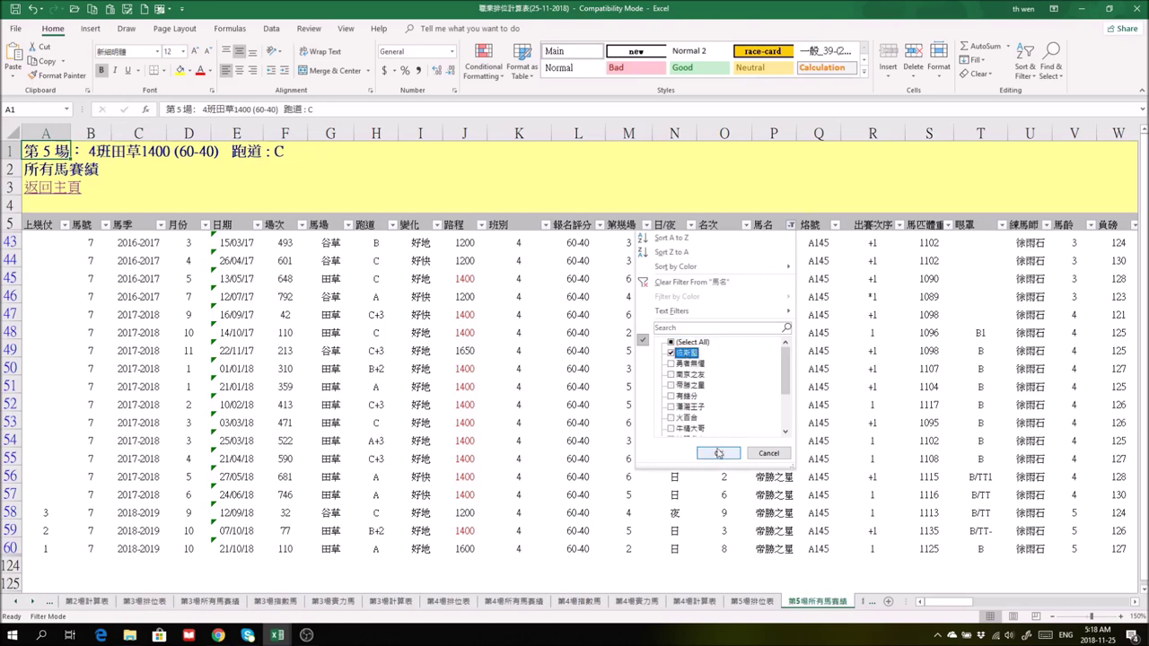
pyautogui.click(719, 453)
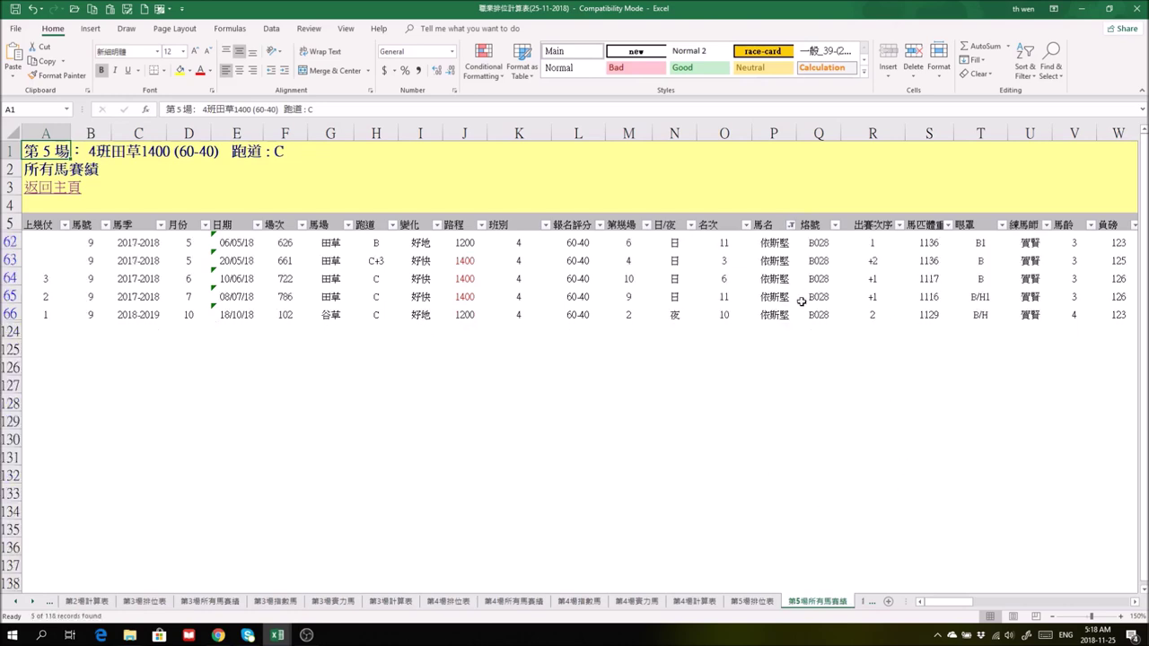
# - Examine 依斯堅's 06/05/18 run at 1200: class, season, month, horse age, distance, winning margin and odds
pyautogui.click(520, 242)
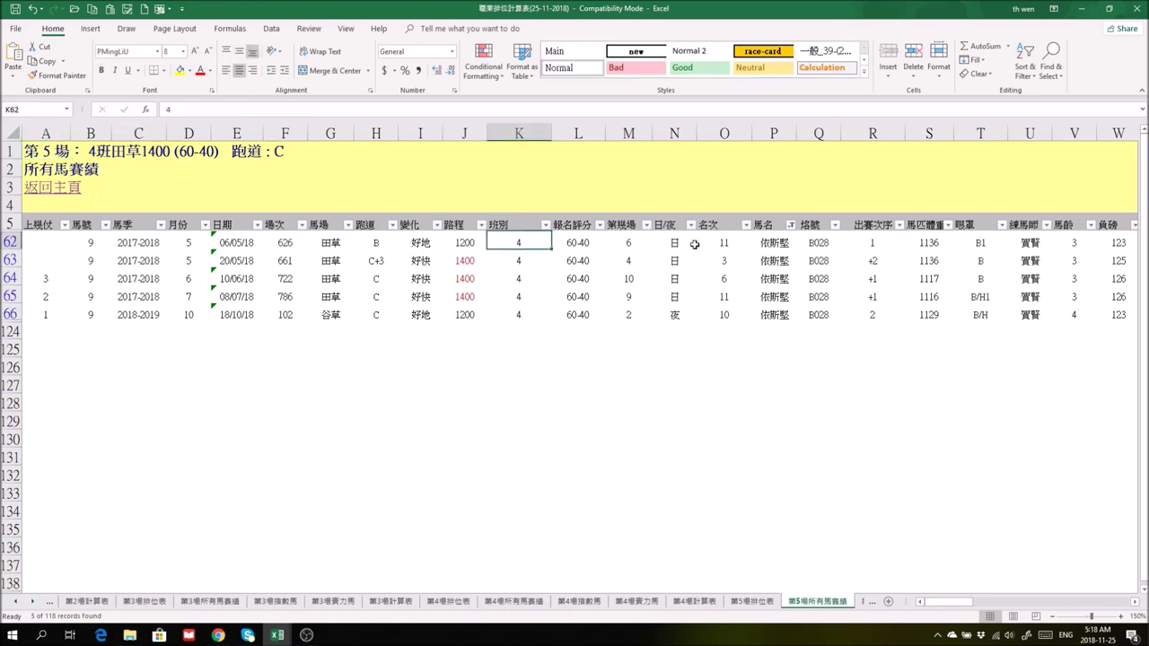
pyautogui.click(156, 243)
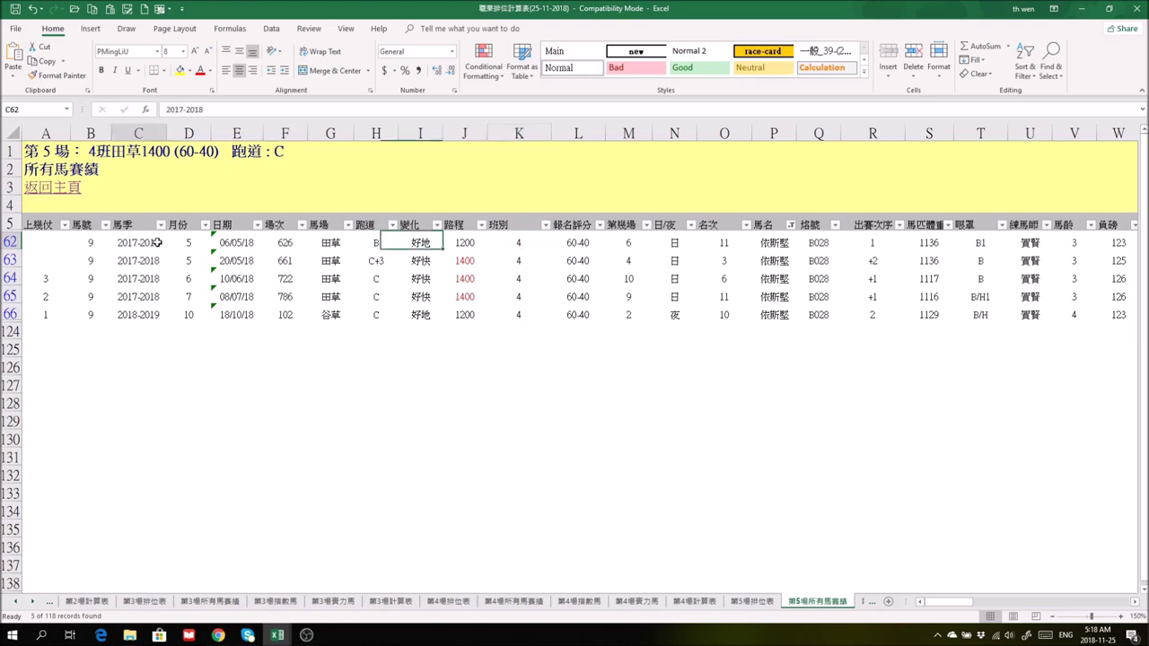
pyautogui.click(197, 242)
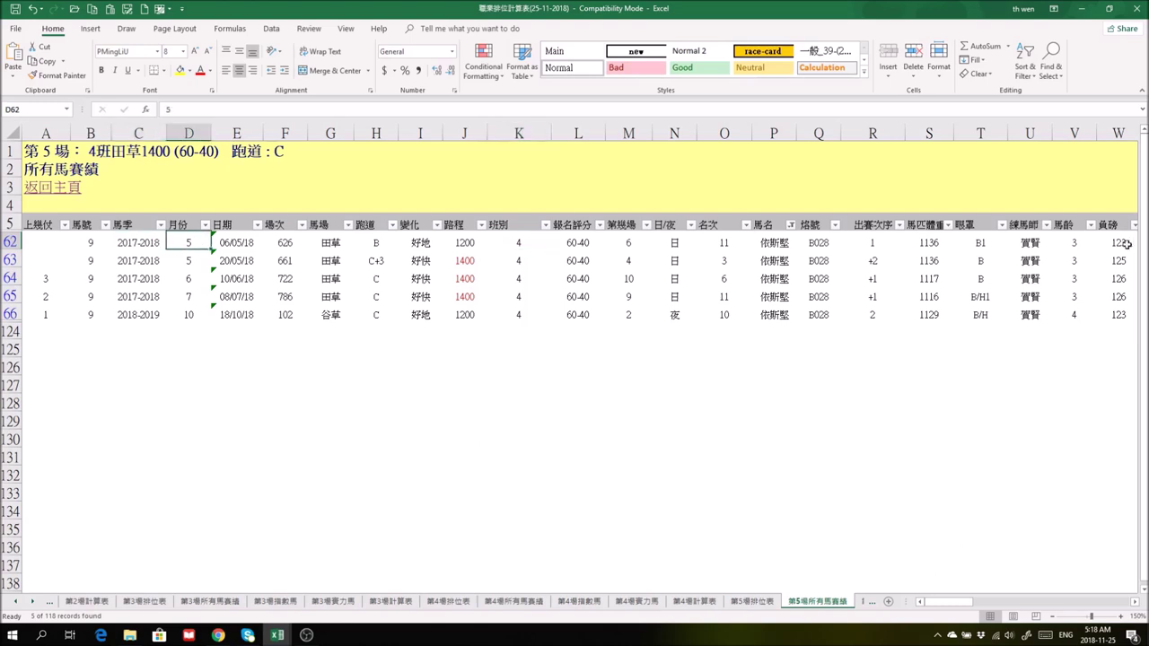
pyautogui.click(1073, 242)
pyautogui.moveTo(972, 603)
pyautogui.mouseDown()
pyautogui.moveTo(1004, 603)
pyautogui.moveTo(919, 600)
pyautogui.moveTo(988, 604)
pyautogui.mouseUp()
pyautogui.click(458, 244)
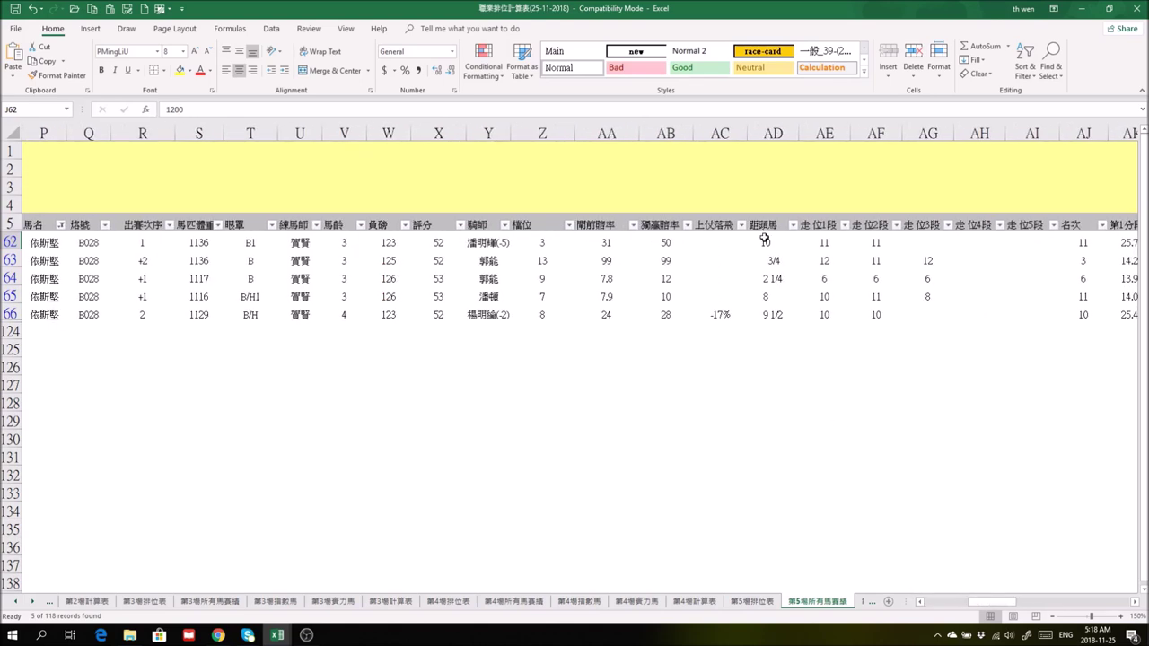
pyautogui.click(767, 242)
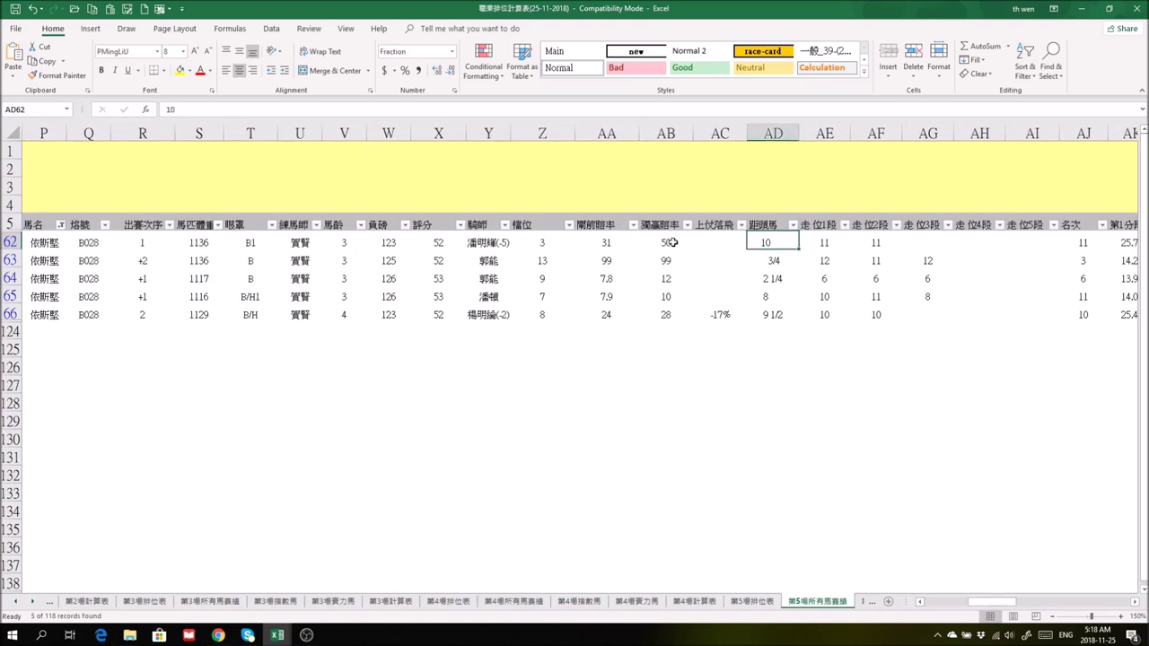
pyautogui.moveTo(1013, 606); pyautogui.dragTo(970, 604)
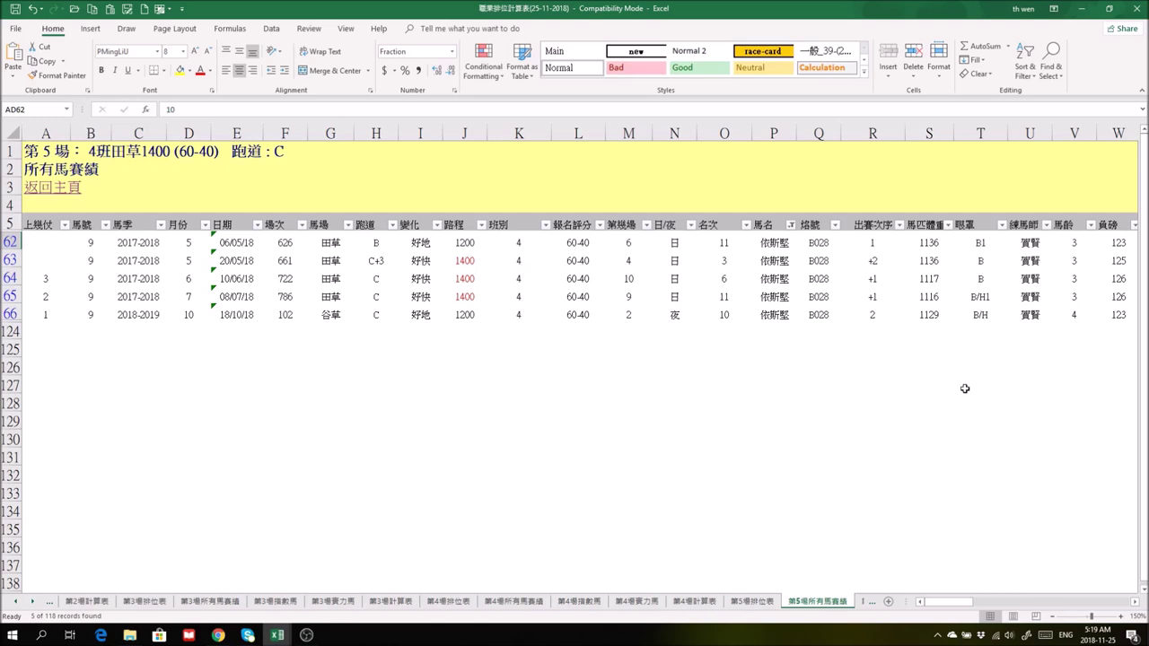
# - Examine the 20/05/18 run at 1400, covering horse age, distance through finishing place, odds and draw
pyautogui.moveTo(966, 605); pyautogui.dragTo(975, 608)
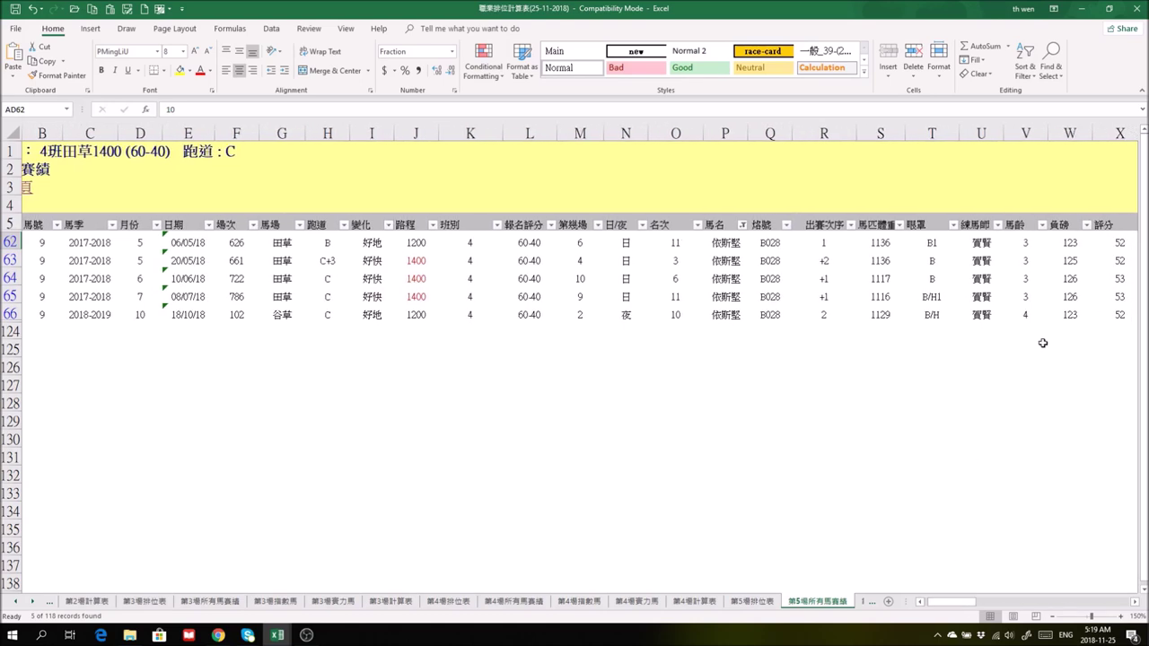
pyautogui.click(1022, 258)
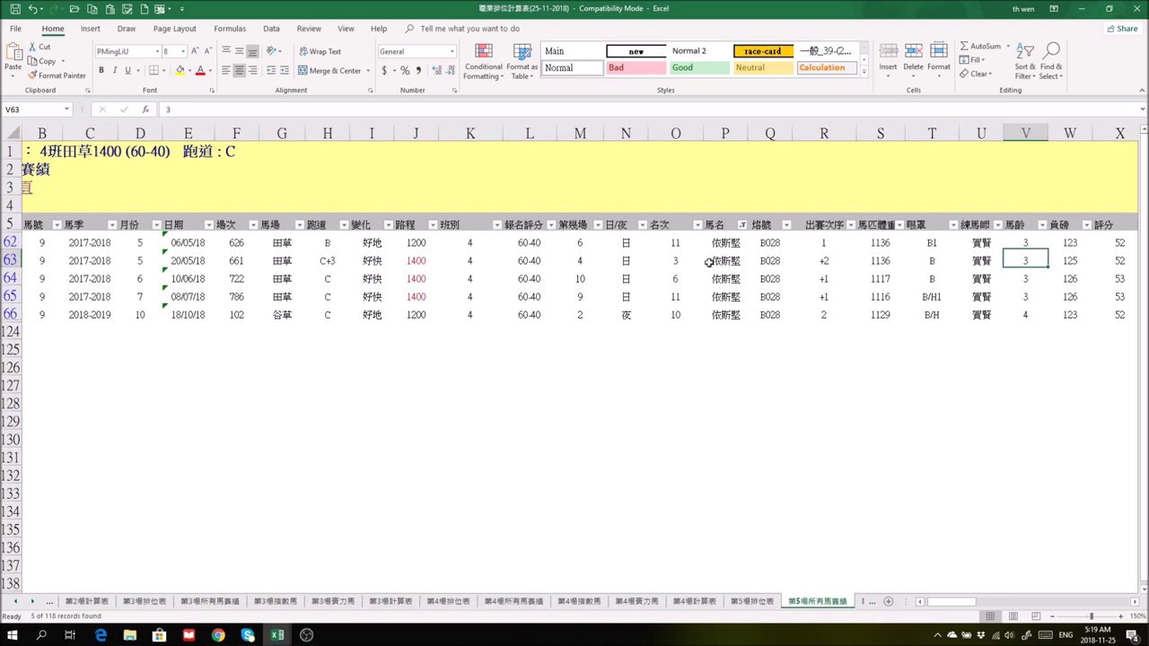
pyautogui.moveTo(418, 261); pyautogui.dragTo(668, 262)
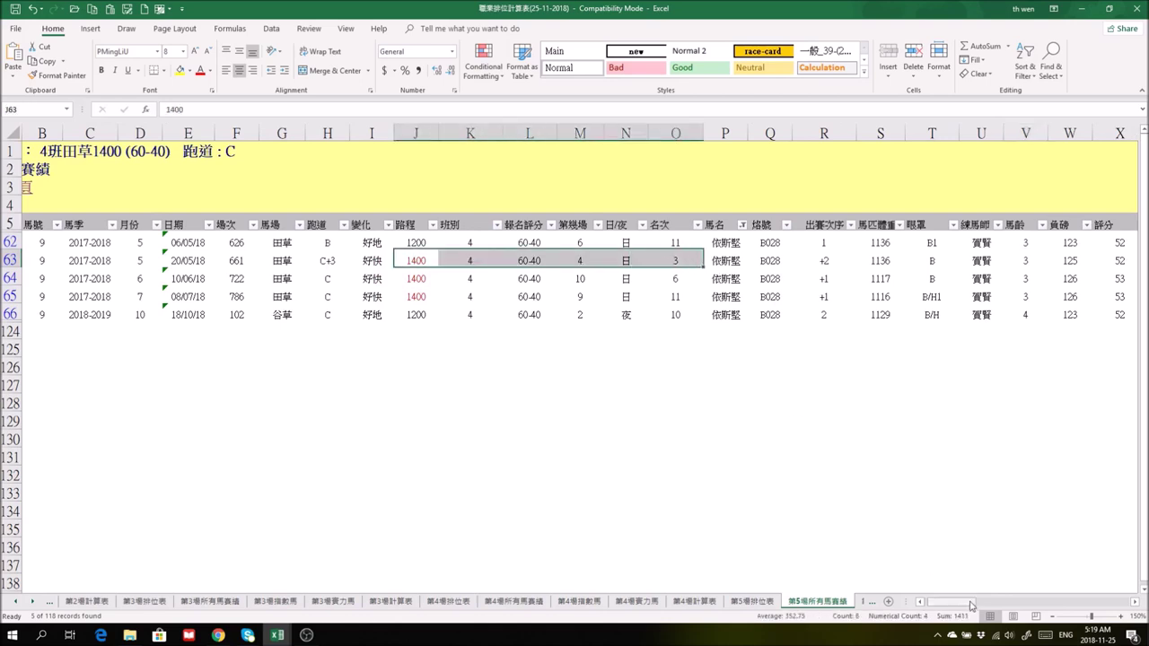
pyautogui.hscroll(5, 906, 463)
pyautogui.moveTo(799, 255); pyautogui.dragTo(856, 255)
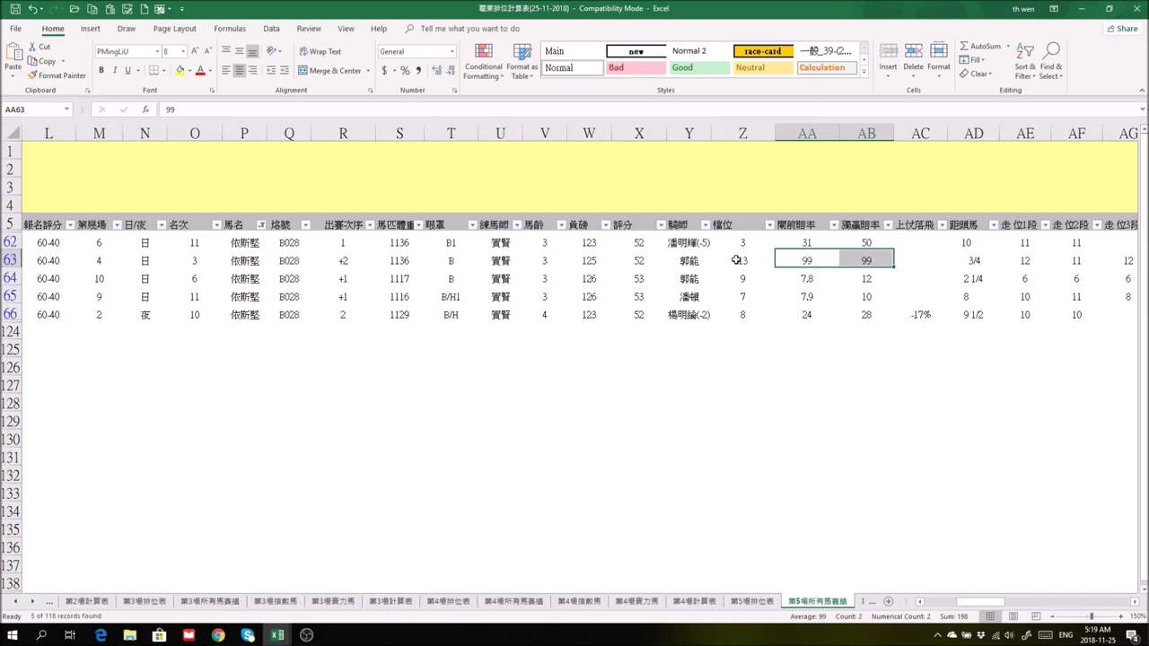
pyautogui.click(736, 260)
# - Review the 20/05/18 run's in-race positions, fourth sectional time and own finishing time
pyautogui.moveTo(998, 609); pyautogui.dragTo(1021, 608)
pyautogui.click(724, 259)
pyautogui.moveTo(724, 260); pyautogui.dragTo(916, 258)
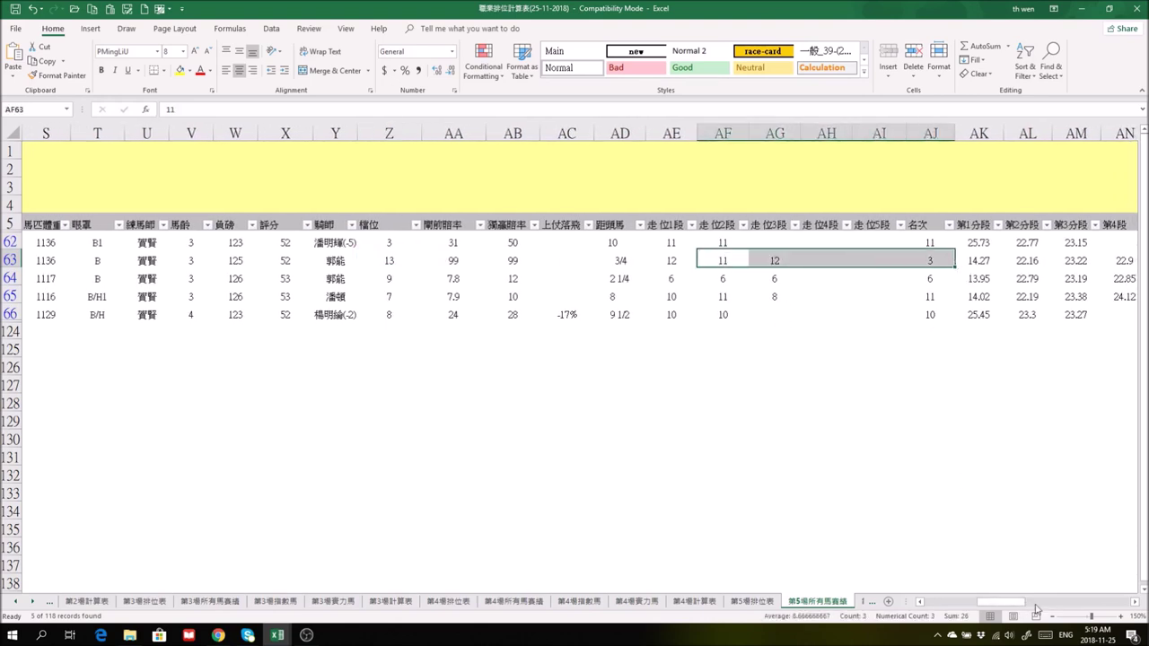
pyautogui.moveTo(1013, 608); pyautogui.dragTo(1027, 609)
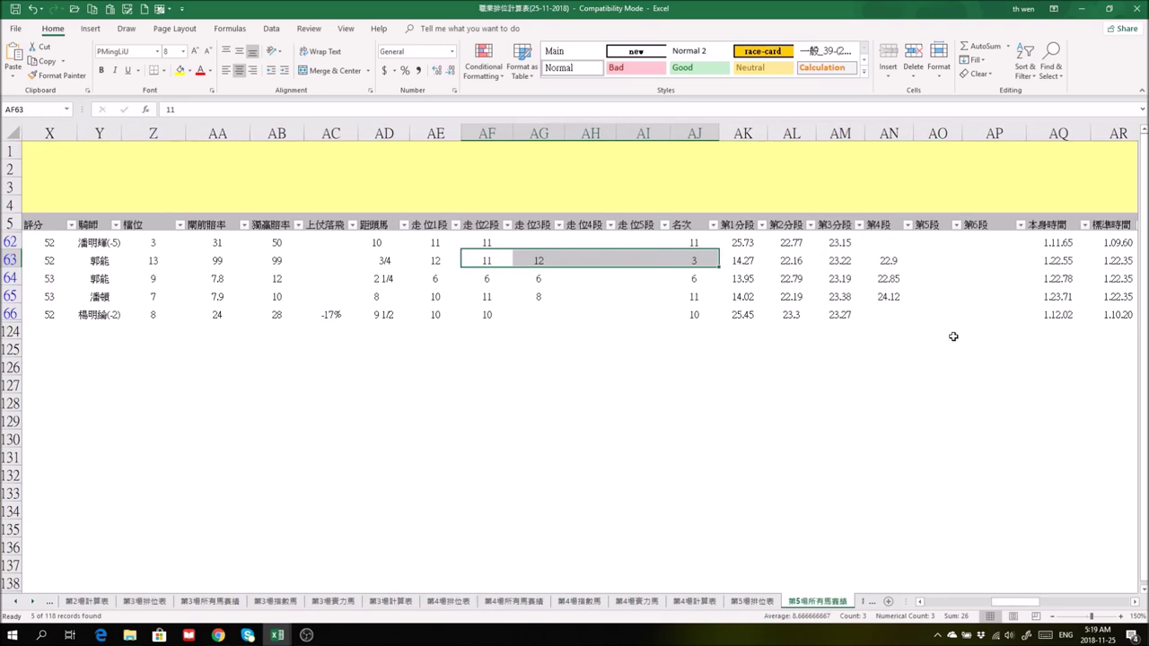
pyautogui.click(887, 260)
pyautogui.click(1060, 259)
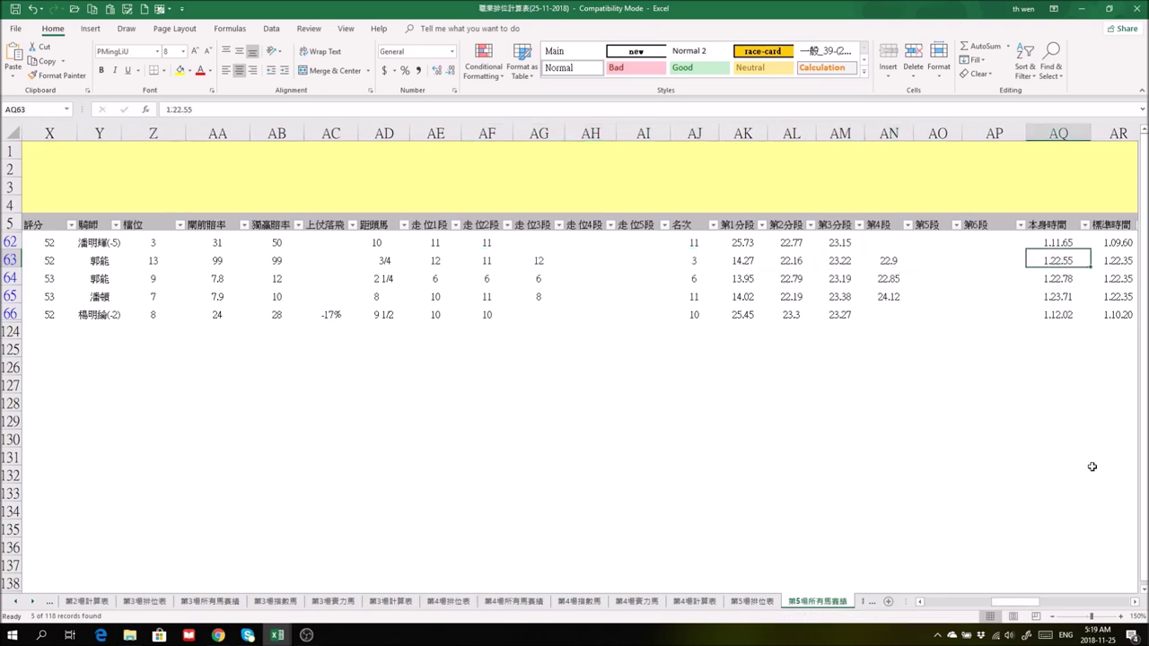
pyautogui.moveTo(1035, 602); pyautogui.dragTo(930, 609)
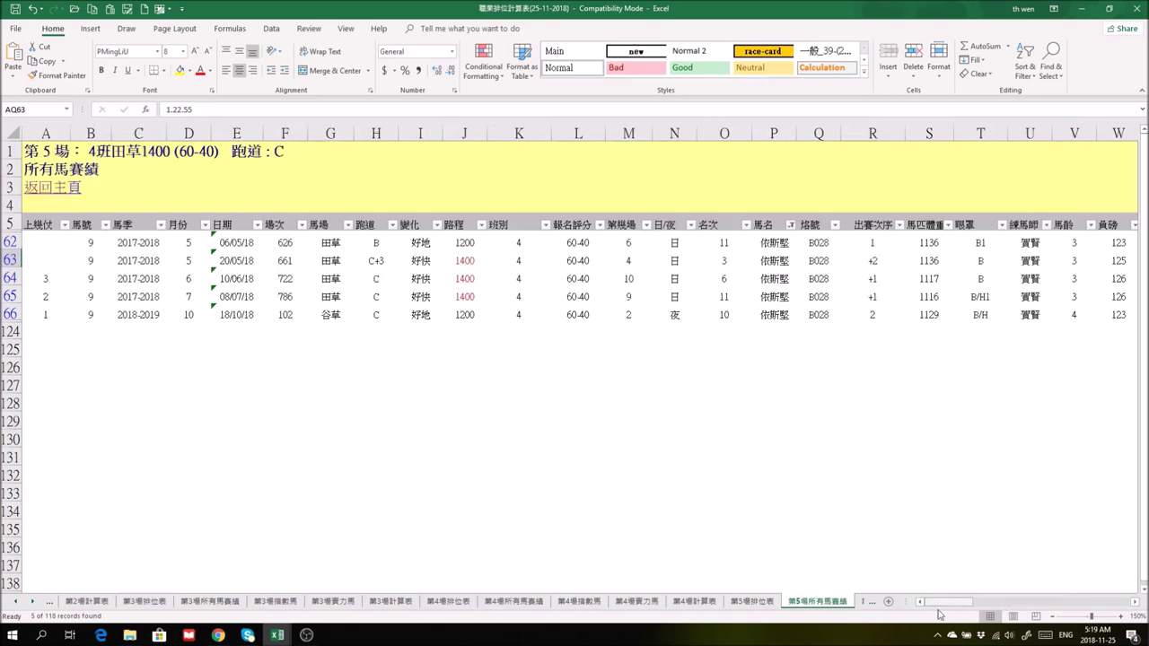
# - Check the 20/05/18 run's class, its second to fourth sectional times and the race's runner-up
pyautogui.click(788, 264)
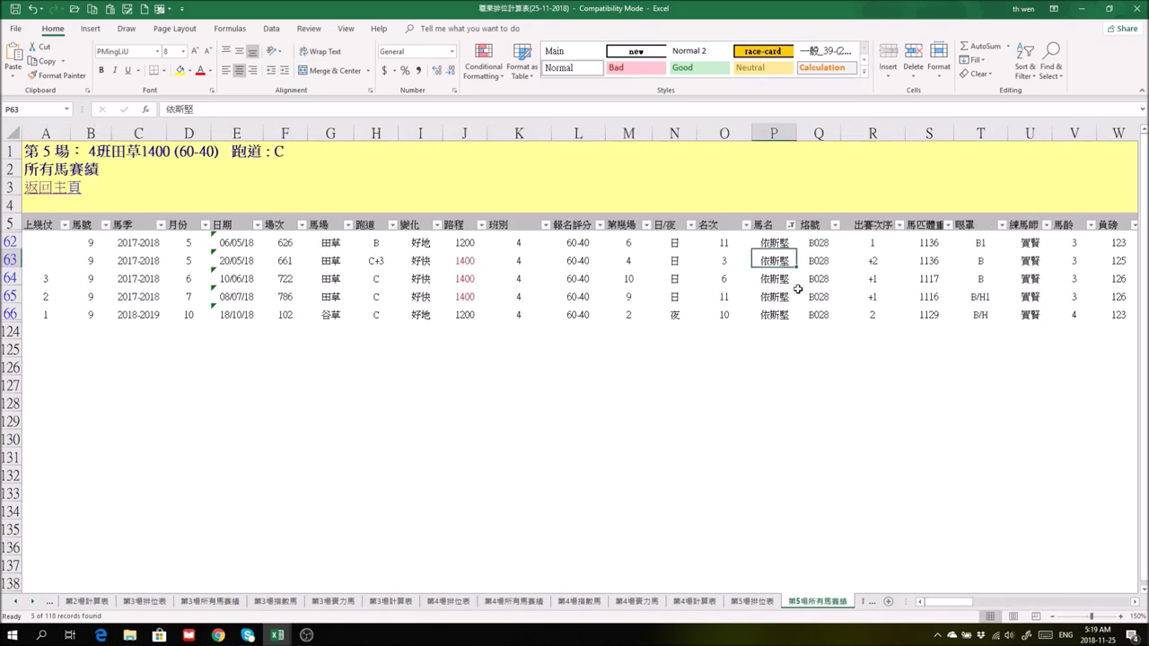
pyautogui.click(510, 263)
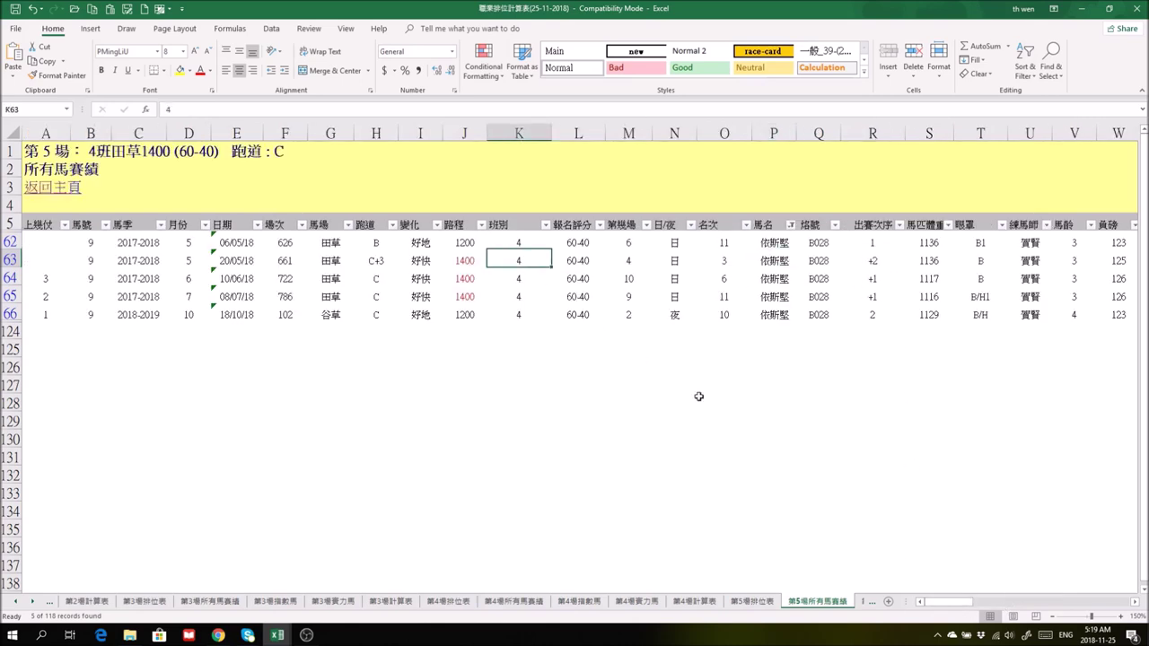
pyautogui.moveTo(964, 606); pyautogui.dragTo(1042, 612)
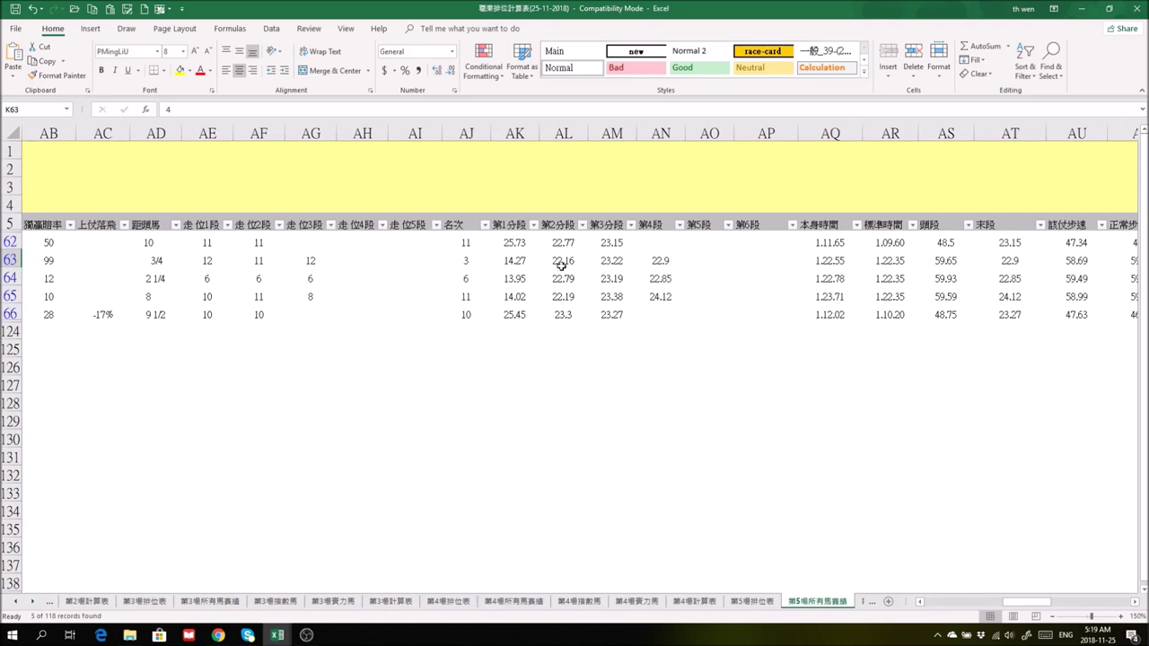
pyautogui.moveTo(557, 260); pyautogui.dragTo(643, 262)
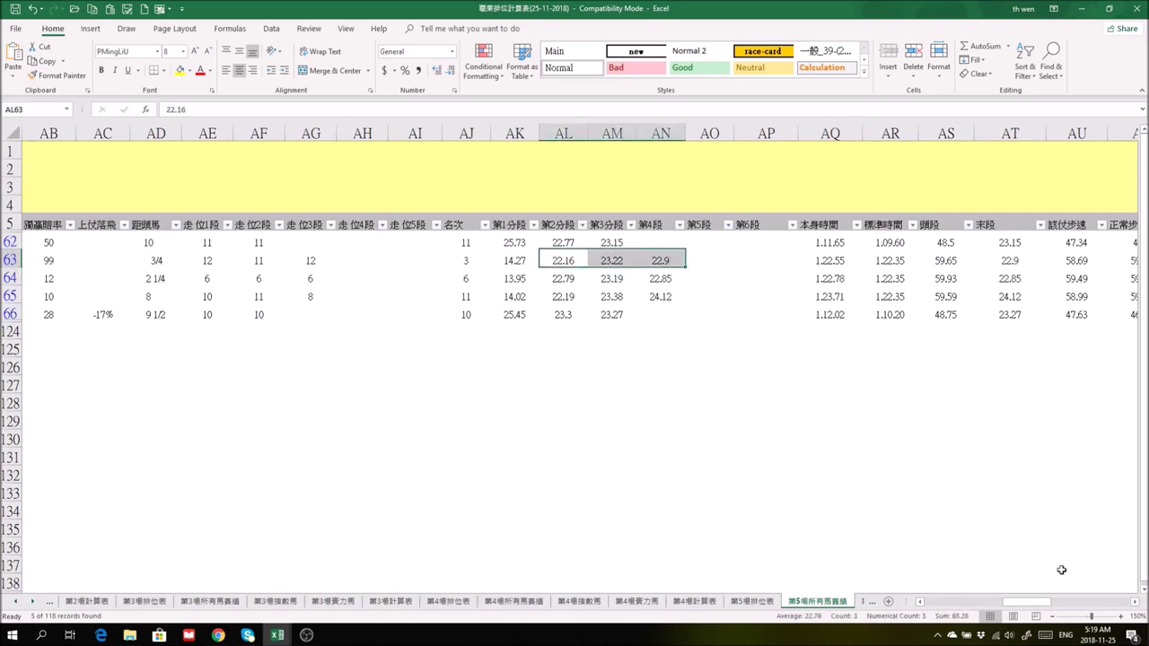
pyautogui.moveTo(1024, 608); pyautogui.dragTo(1053, 608)
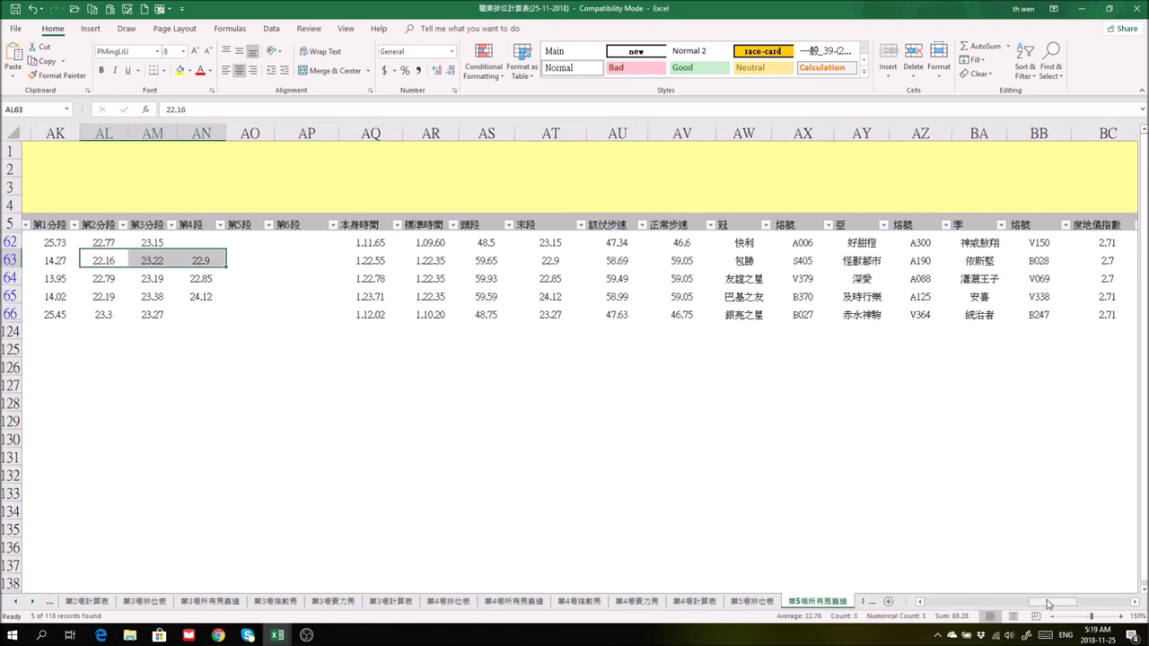
pyautogui.click(857, 260)
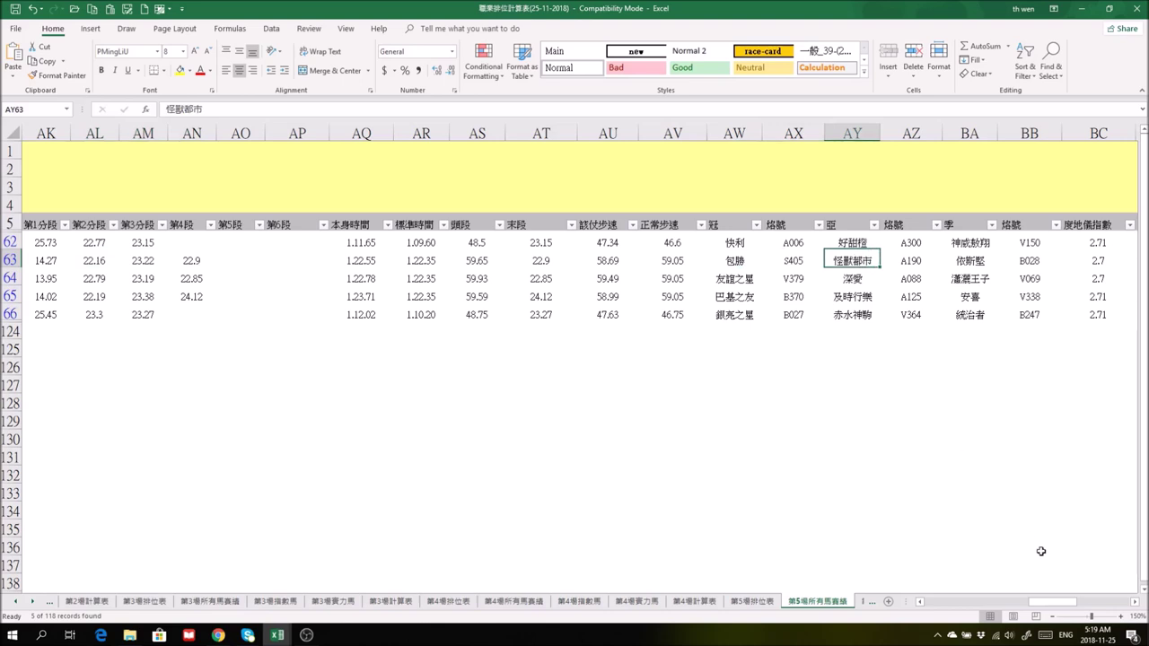
pyautogui.moveTo(1062, 608)
pyautogui.mouseDown()
pyautogui.moveTo(954, 608)
pyautogui.moveTo(1056, 610)
pyautogui.mouseUp()
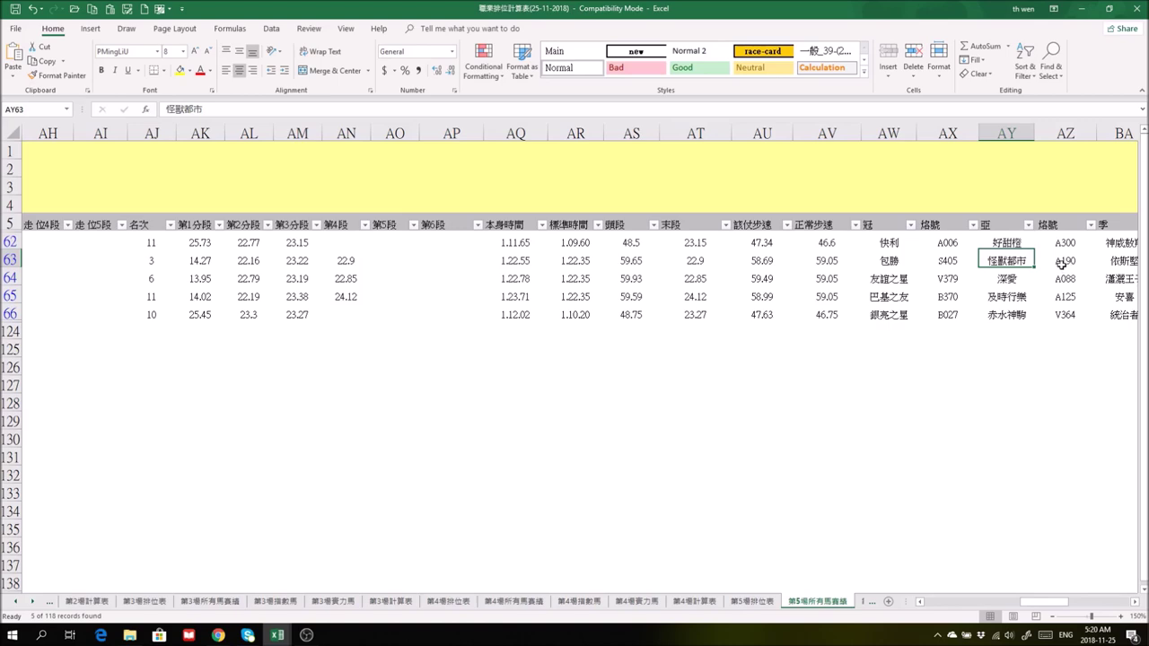
pyautogui.moveTo(1045, 602); pyautogui.dragTo(193, 282)
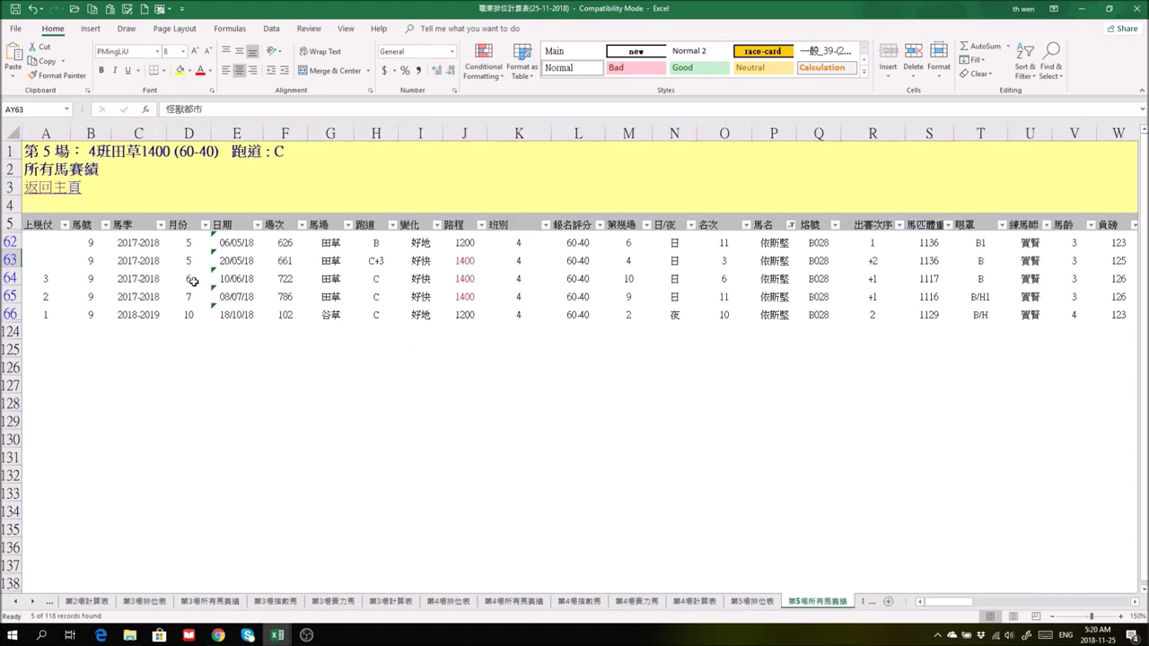
# - Select the 20/05/18 run's race number, switch to the 職業數據庫 workbook and open its 資料庫 sheet
pyautogui.click(285, 261)
pyautogui.moveTo(285, 634)
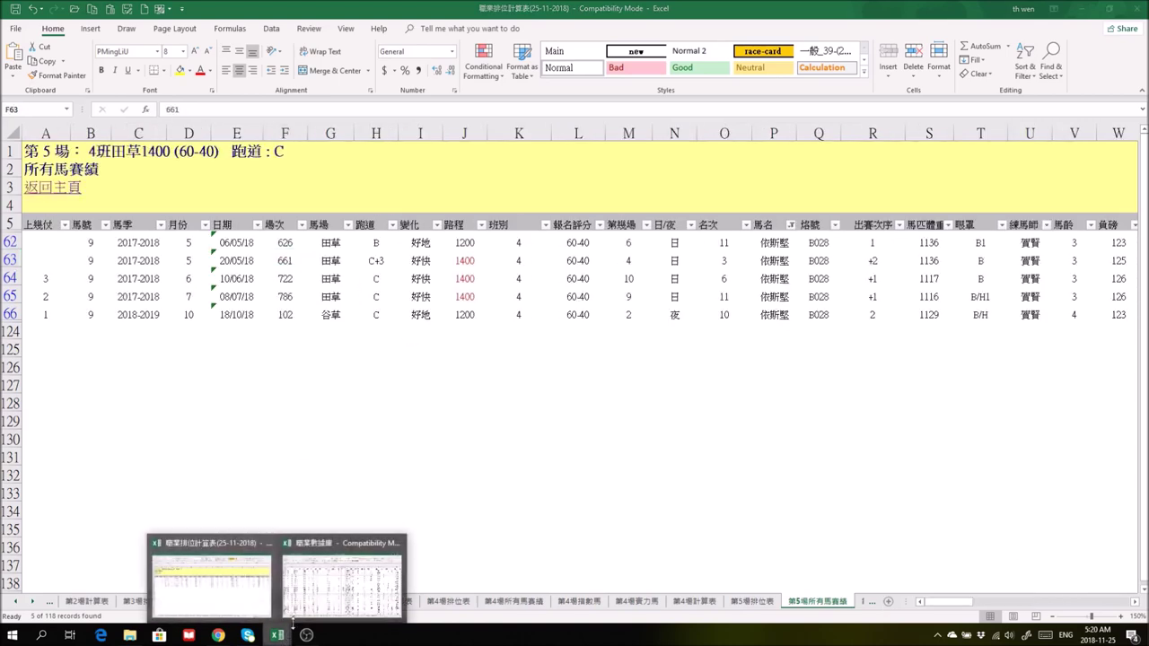
pyautogui.click(296, 611)
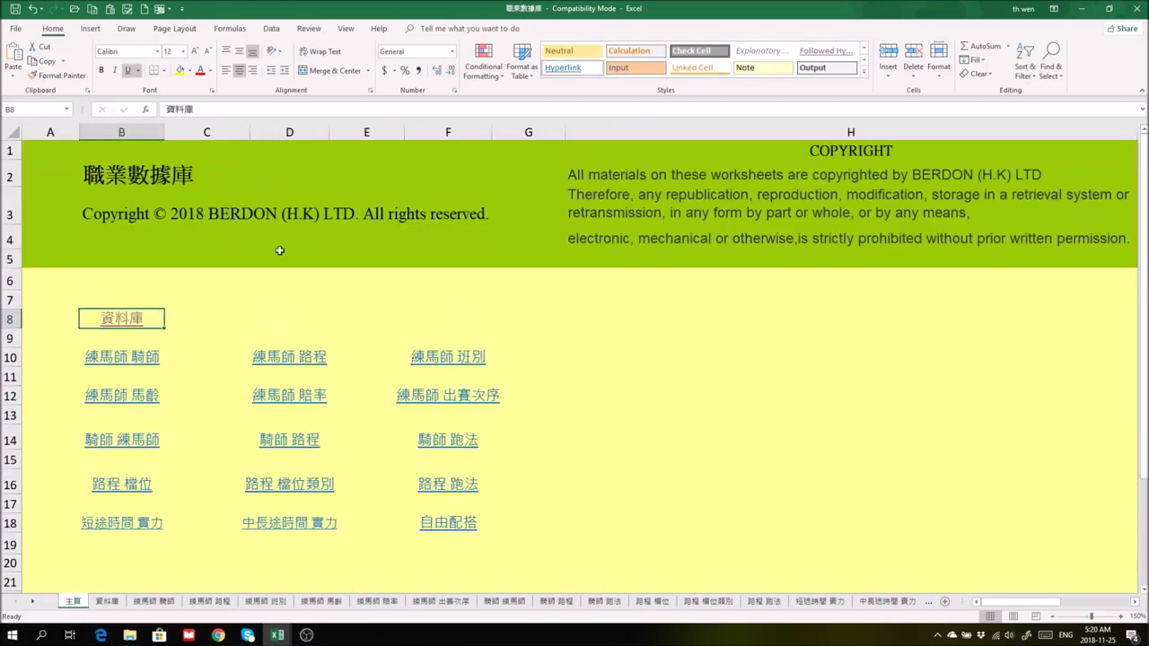
pyautogui.click(121, 321)
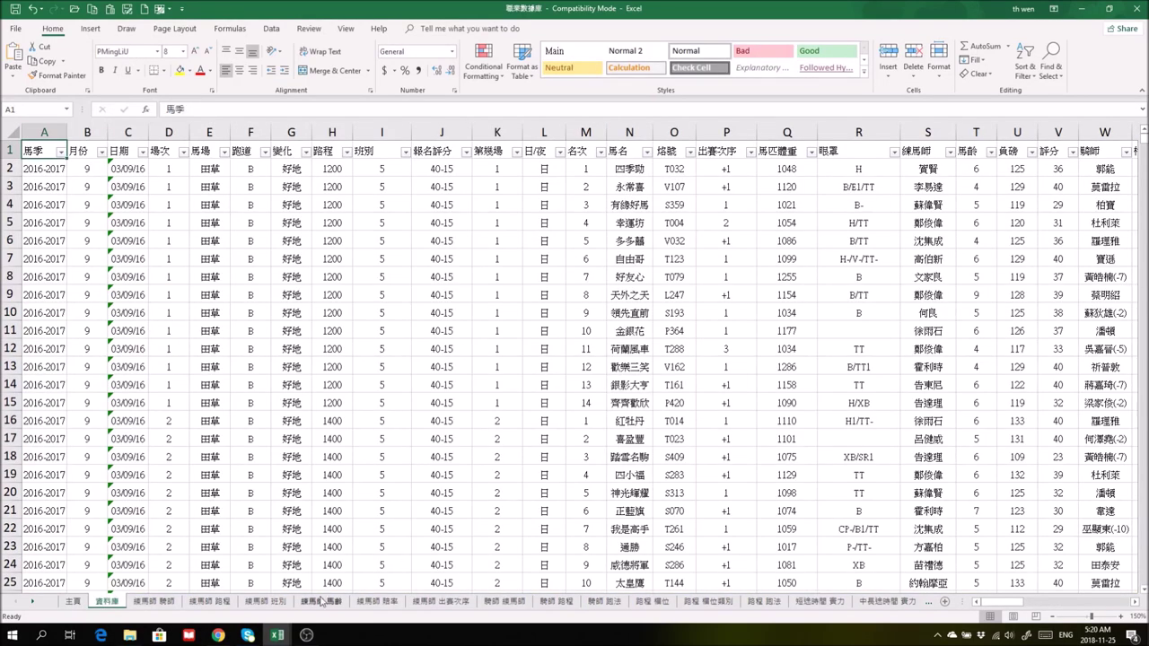
# - Recheck the 20/05/18 run in the 職業排位計算表(25-11-2018) workbook, and return to 職業數據庫
pyautogui.moveTo(278, 635)
pyautogui.click(345, 585)
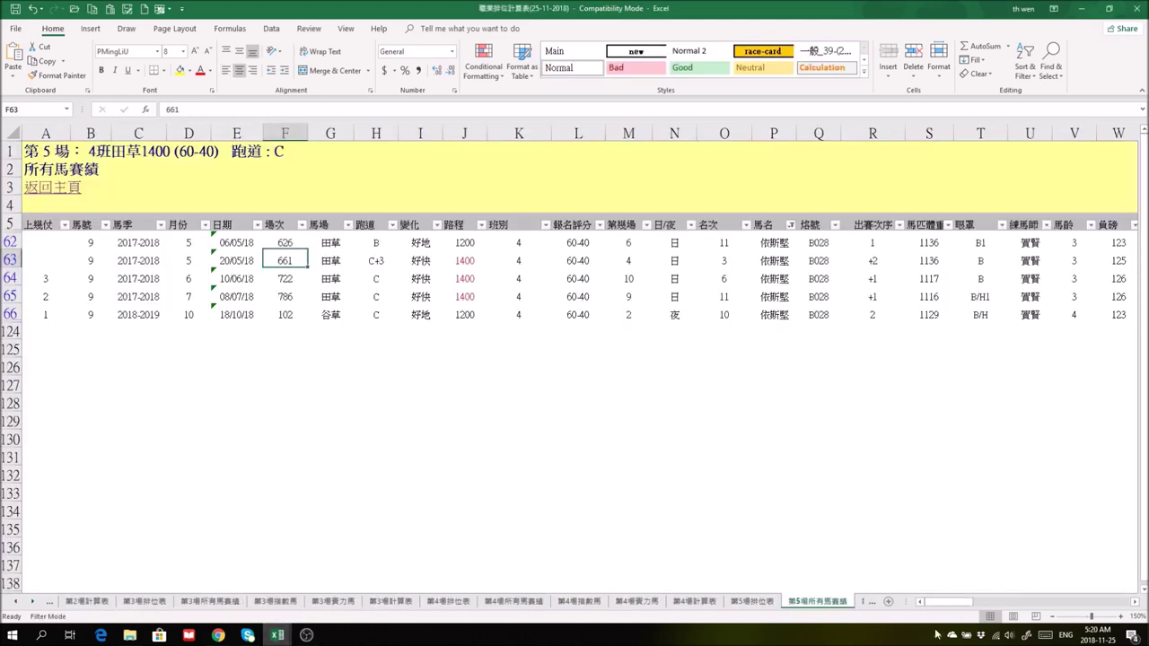
pyautogui.moveTo(950, 603)
pyautogui.mouseDown()
pyautogui.moveTo(1077, 603)
pyautogui.moveTo(950, 603)
pyautogui.mouseUp()
pyautogui.click(342, 585)
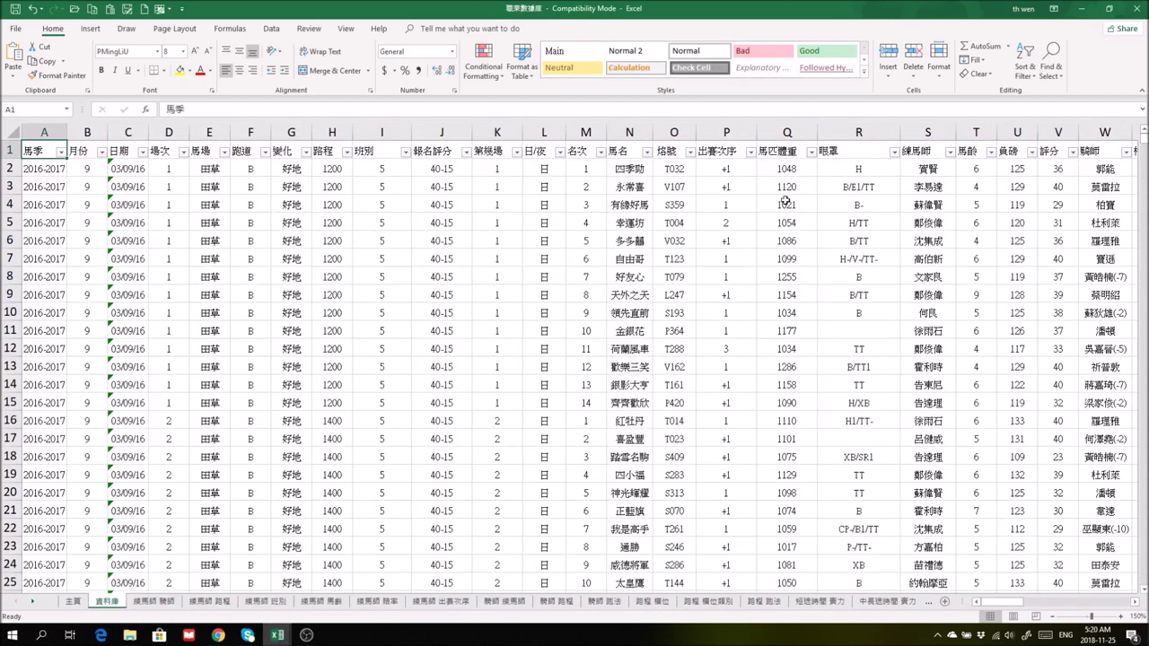
# - Filter the 烙號 column to rows equal to A190, and go to that horse's most recent records
pyautogui.click(690, 160)
pyautogui.moveTo(616, 239)
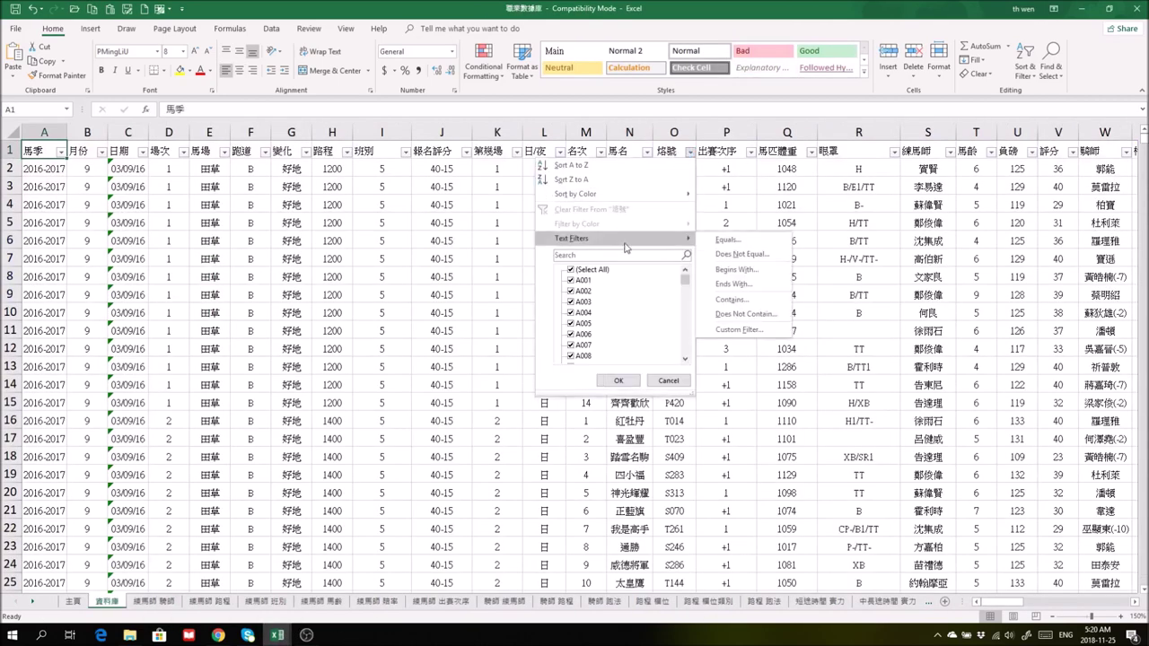
pyautogui.click(729, 244)
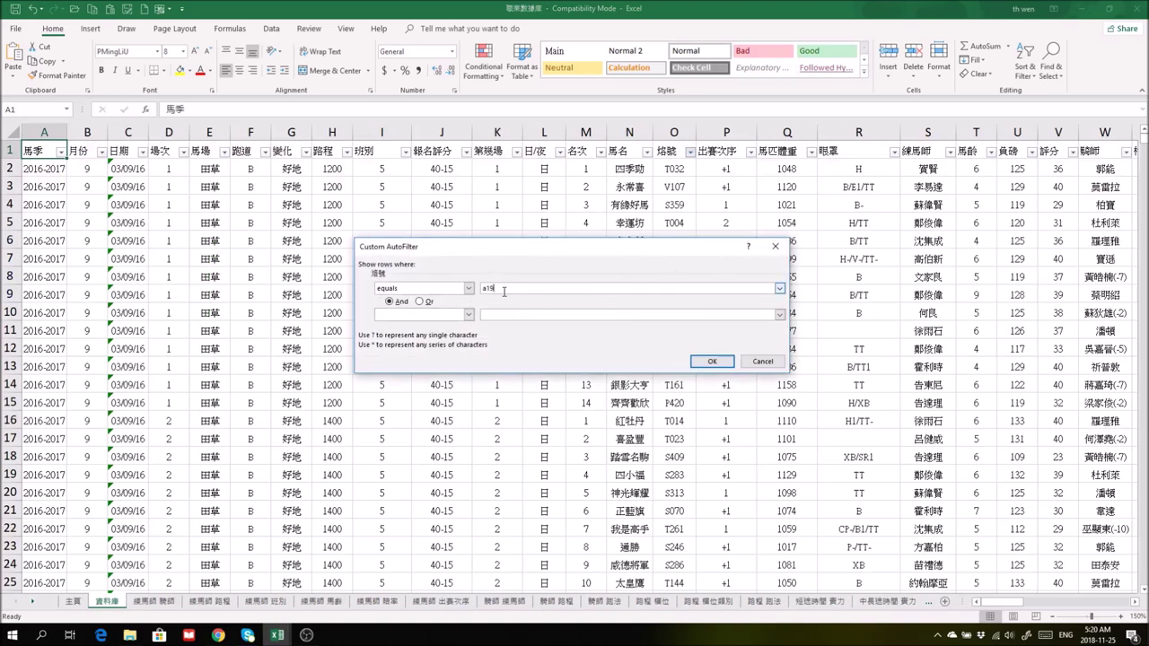
pyautogui.click(712, 361)
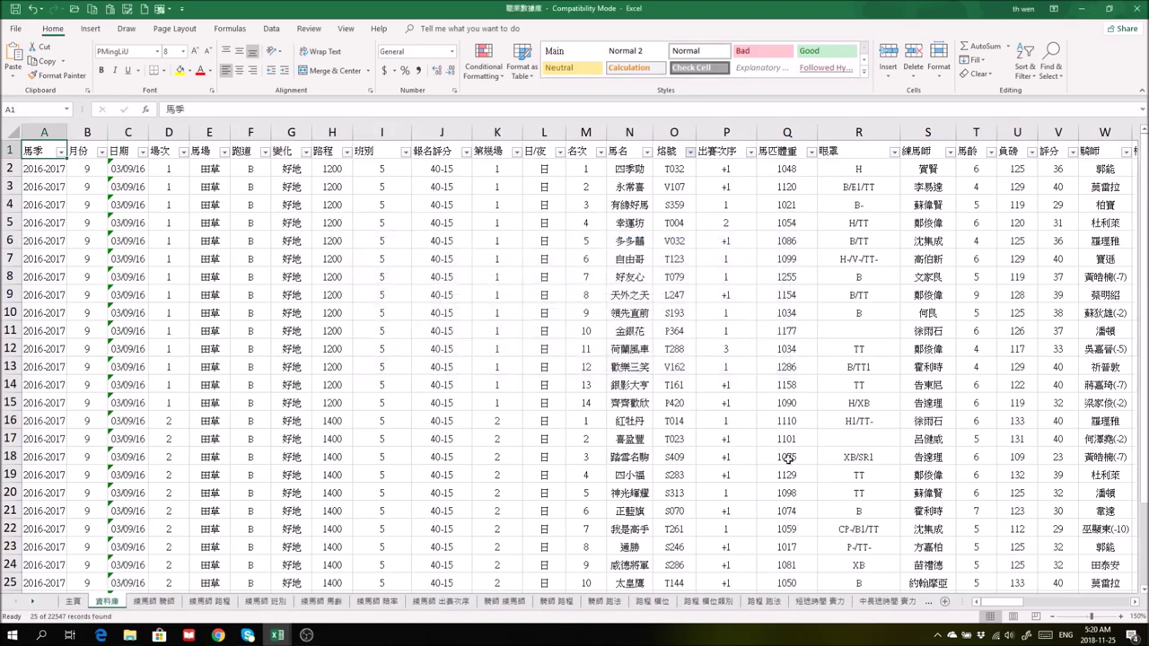
pyautogui.scroll(-1, 934, 608)
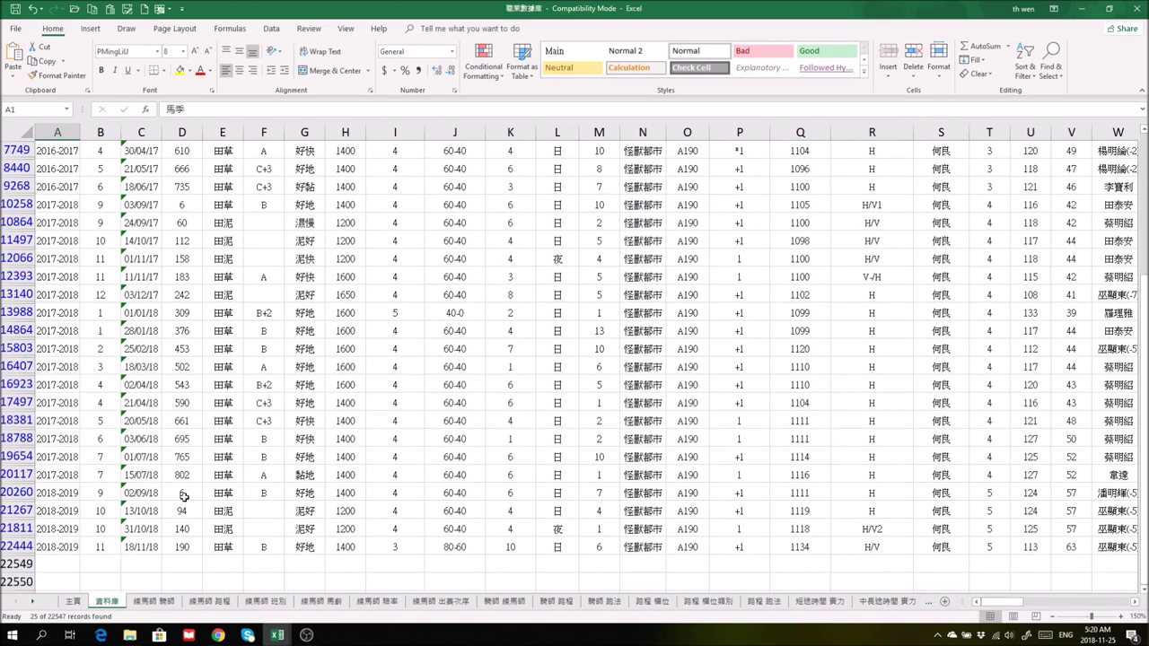
# - Examine 怪獸都市's 20/05/18 record and its finishing positions in the 03/06/18 and 15/07/18 runs
pyautogui.click(13, 420)
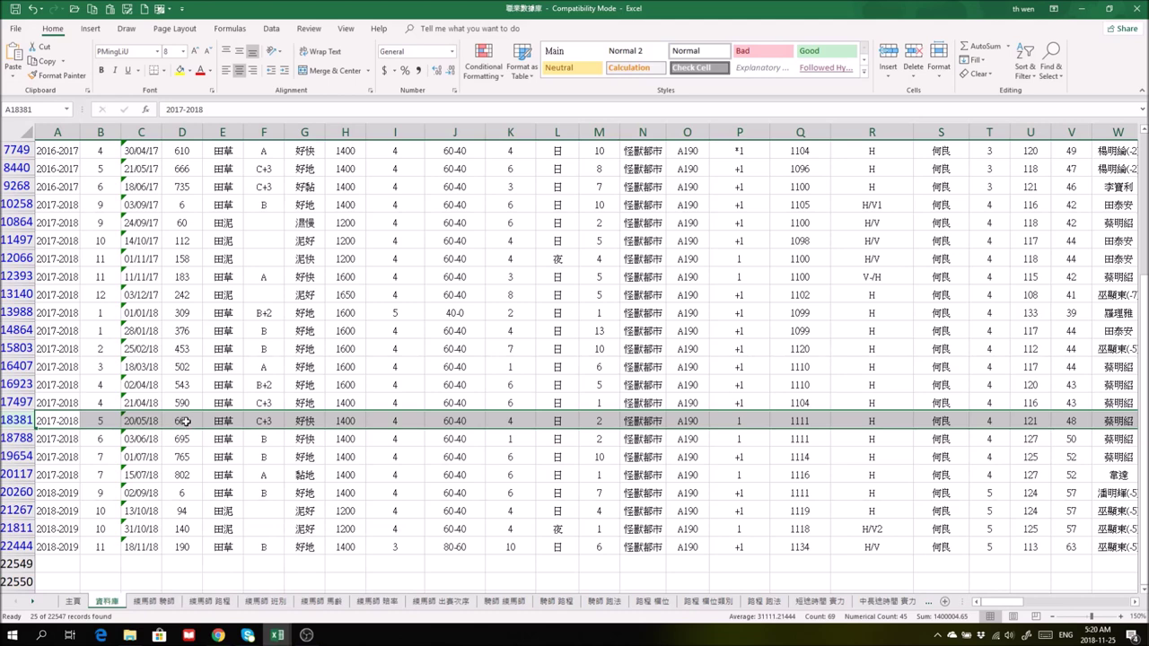
pyautogui.moveTo(602, 440); pyautogui.dragTo(557, 440)
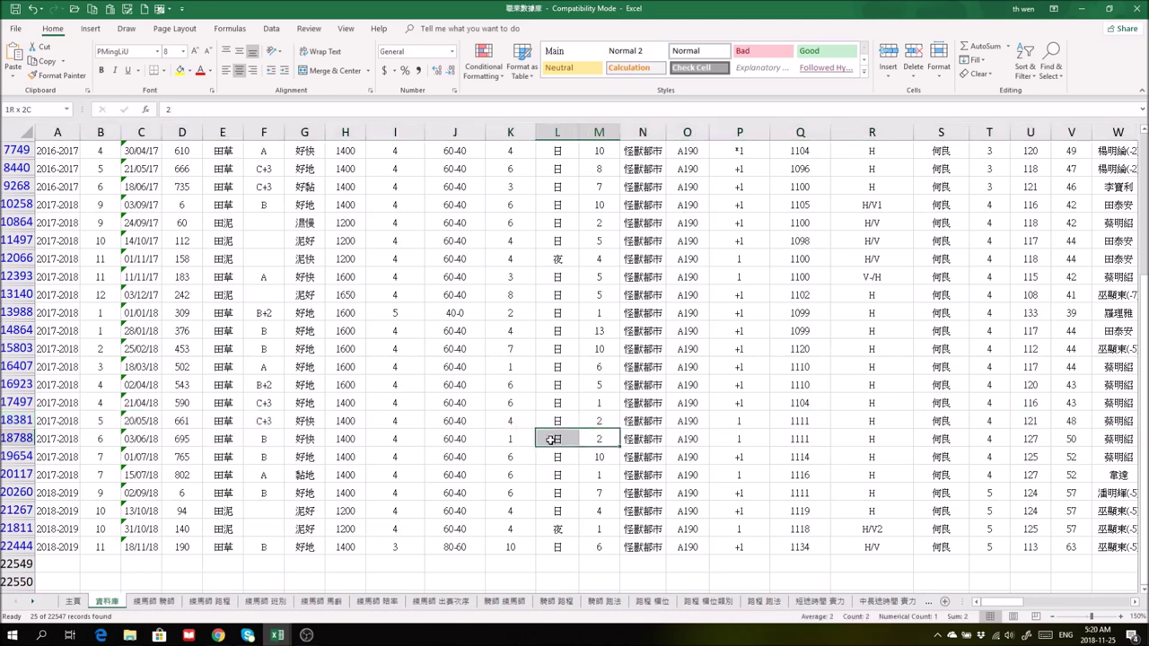
pyautogui.click(600, 475)
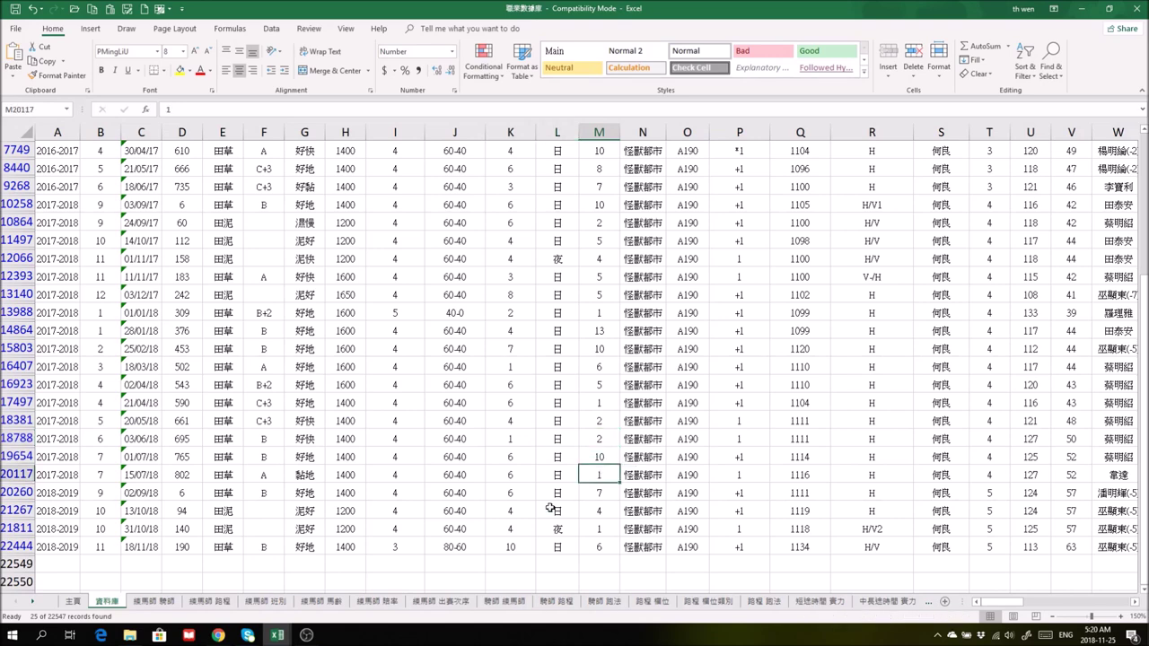
# - Return to the 職業排位計算表(25-11-2018) workbook and review the odds, running positions and sectional times of 依斯堅's past runs
pyautogui.moveTo(289, 634)
pyautogui.click(211, 588)
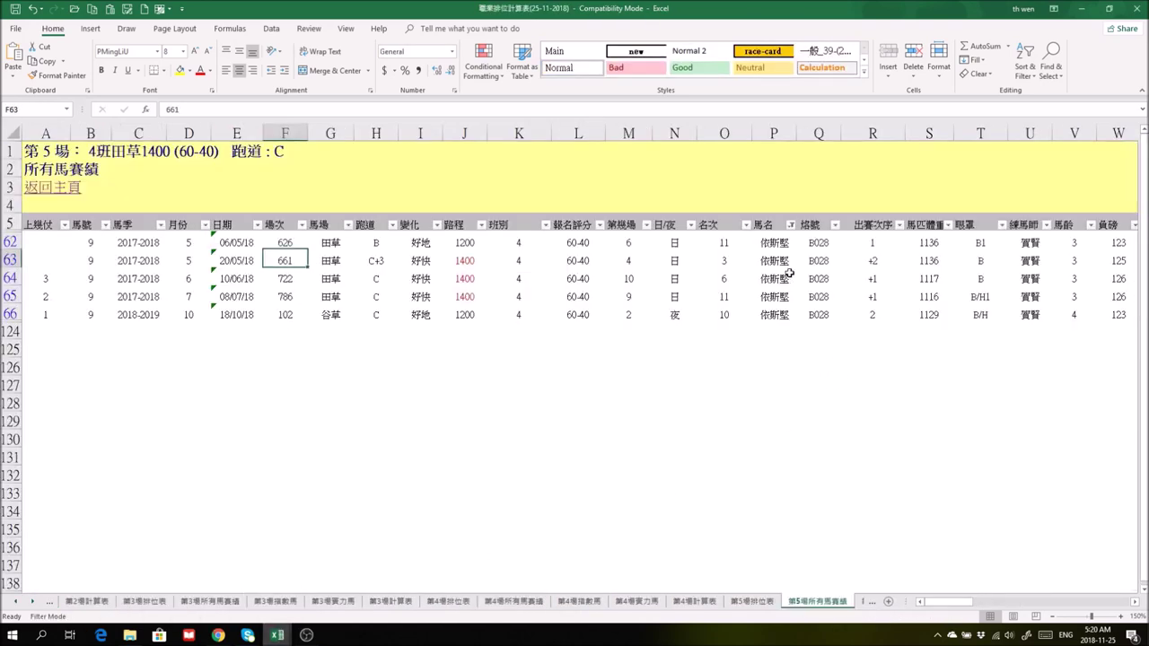
pyautogui.moveTo(943, 604); pyautogui.dragTo(1006, 609)
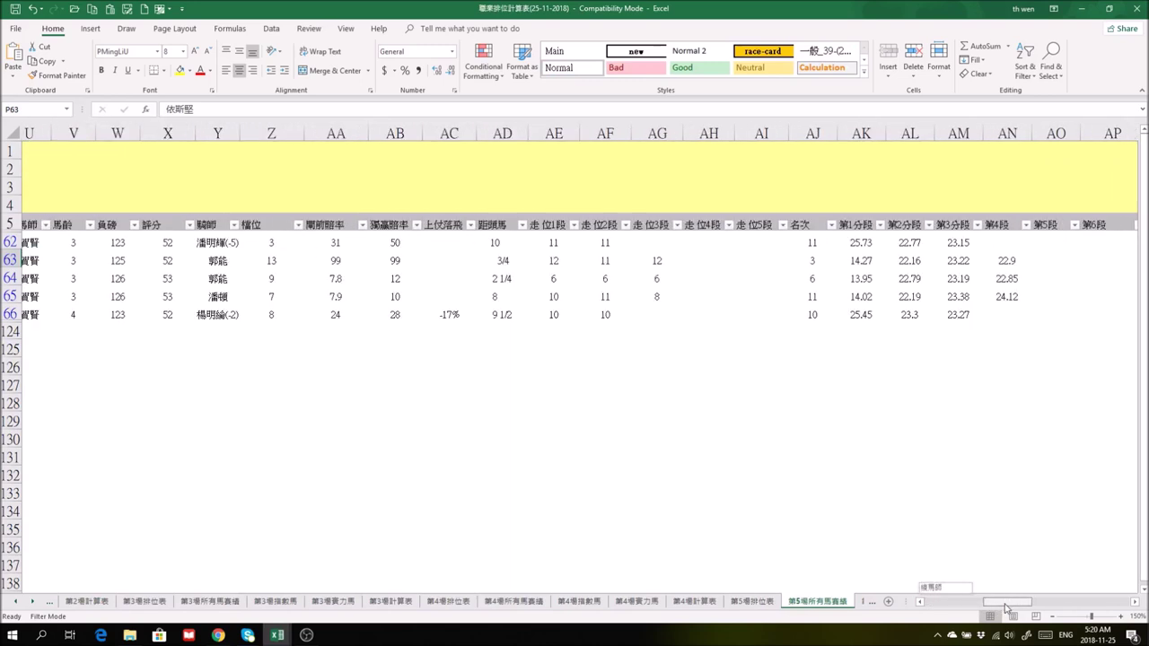
pyautogui.moveTo(1006, 609); pyautogui.dragTo(958, 604)
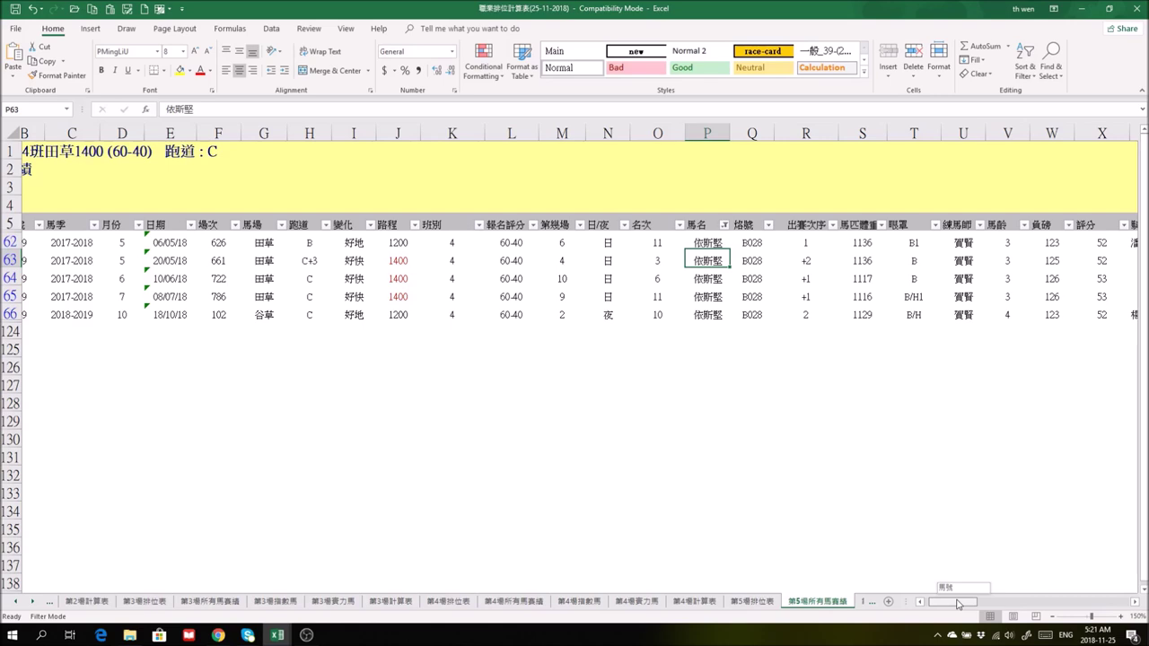
pyautogui.moveTo(958, 604); pyautogui.dragTo(911, 610)
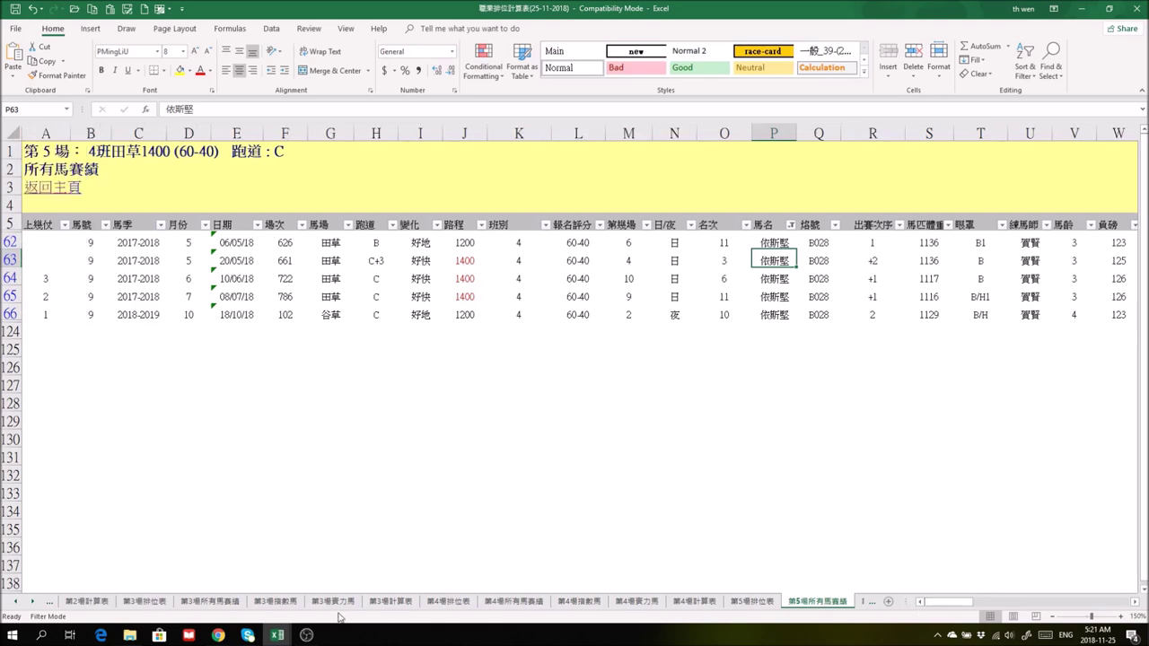
# - Check 依斯堅's 10/06/18 run for its finishing position, pre-race odds, margin behind the winner and first running position
pyautogui.click(723, 464)
pyautogui.click(726, 280)
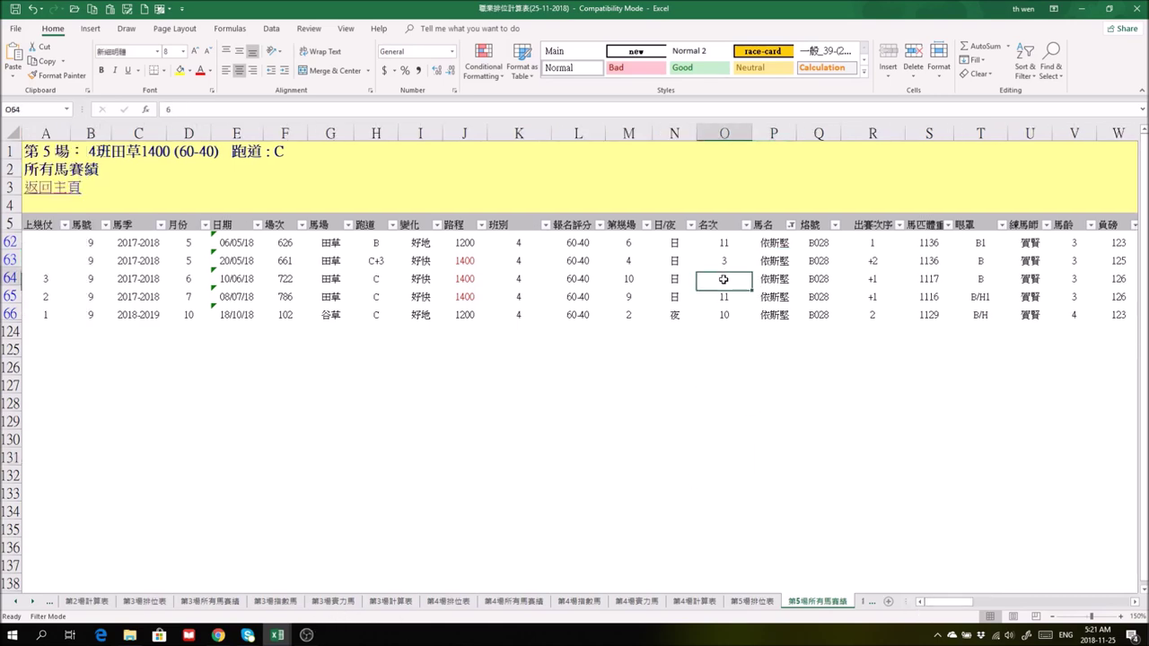
pyautogui.click(232, 278)
pyautogui.moveTo(987, 607); pyautogui.dragTo(1034, 607)
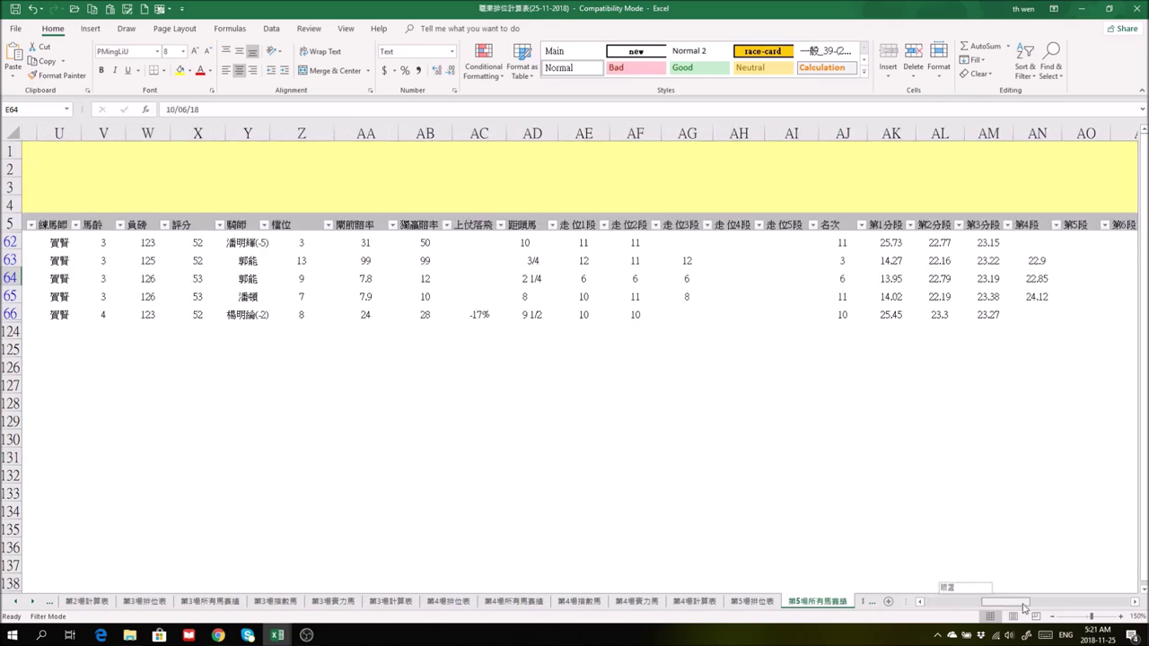
pyautogui.click(351, 279)
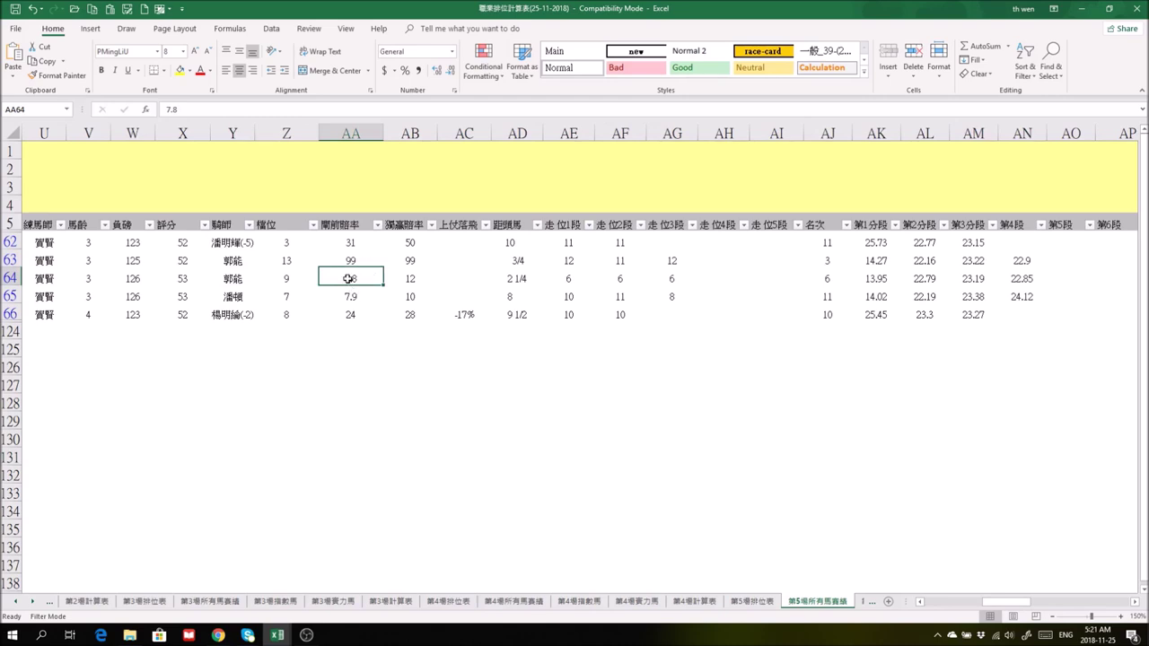
pyautogui.click(528, 277)
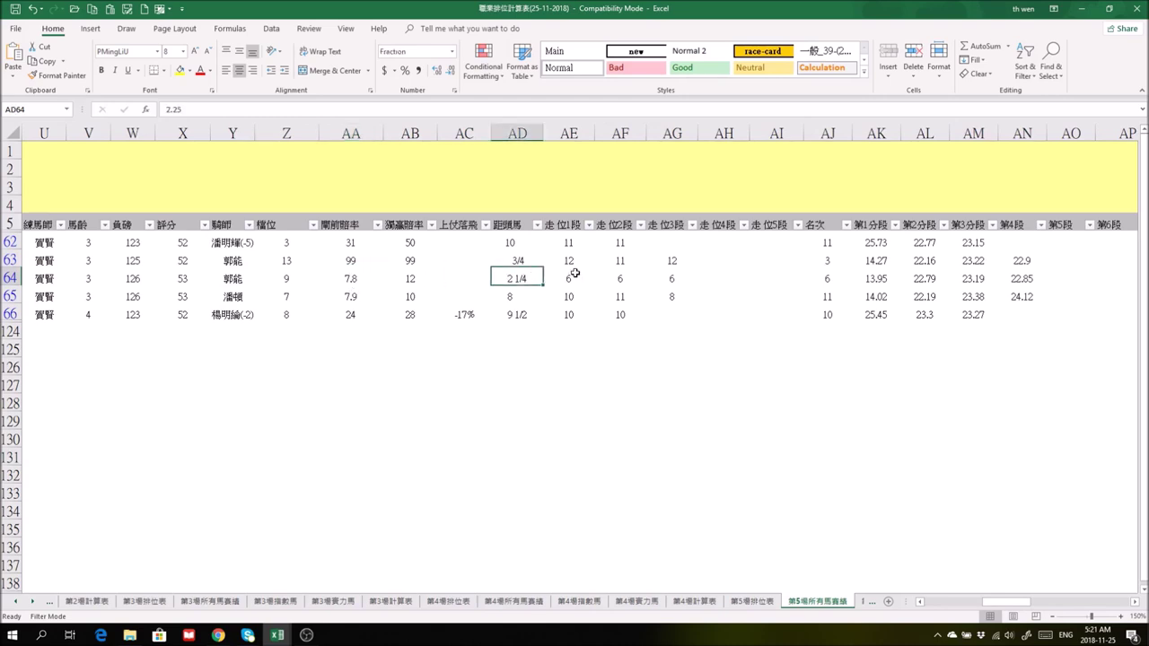
pyautogui.click(574, 274)
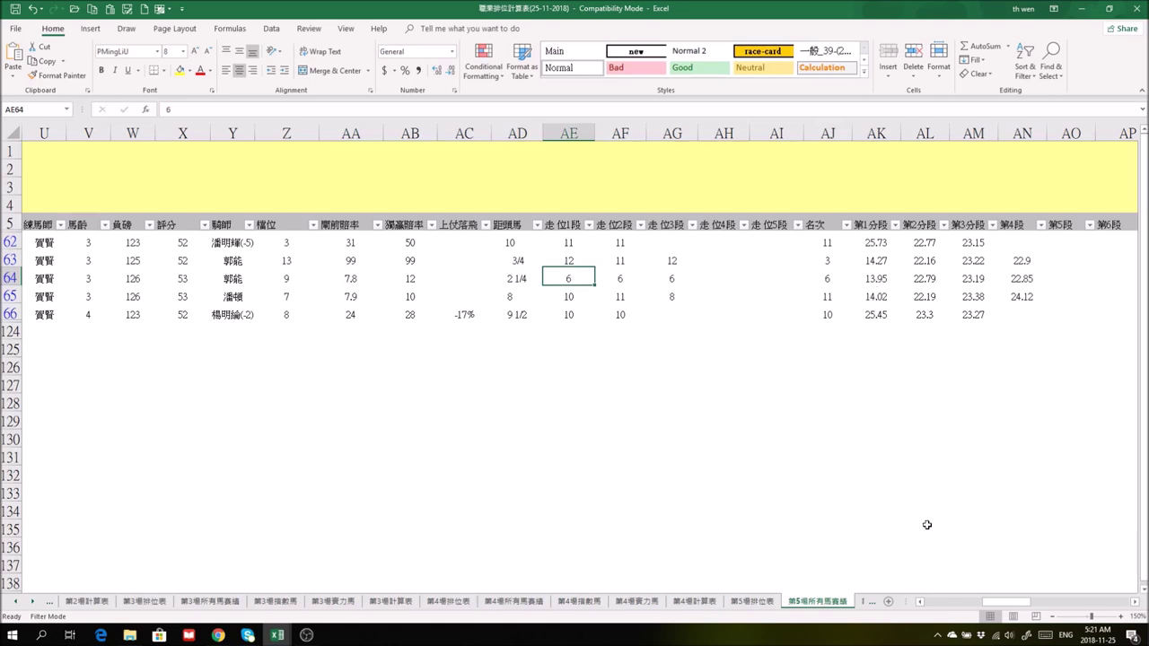
pyautogui.click(517, 279)
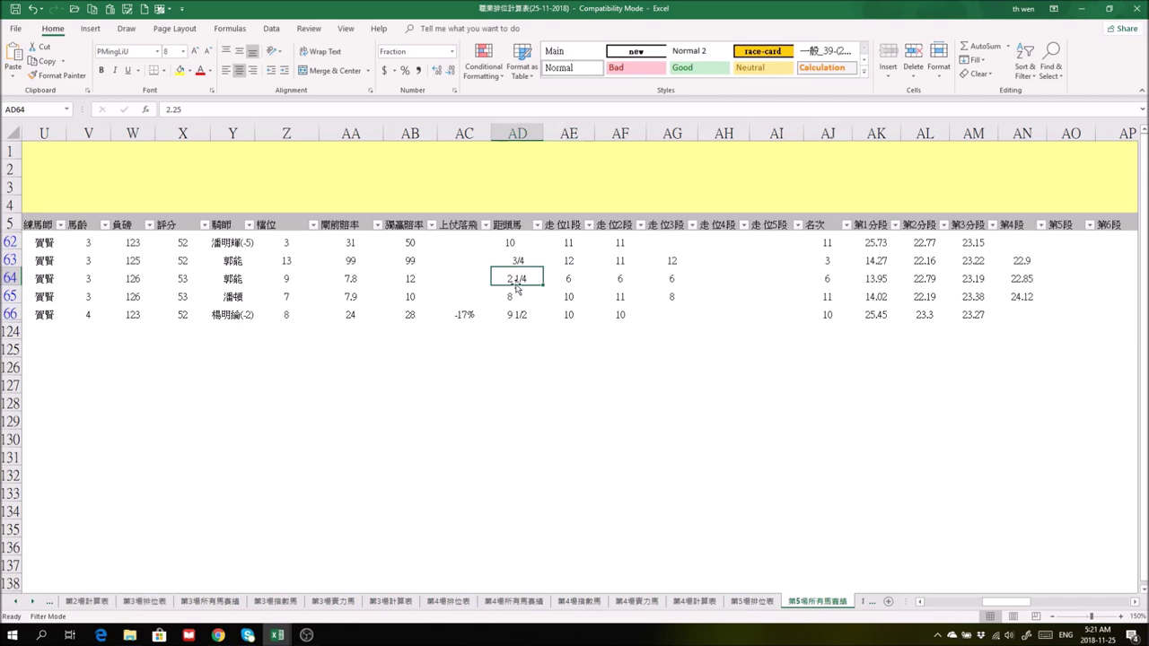
# - Look up the 10/06/18 race's winner and that horse's 烙號, and switch to the 職業數據庫 workbook
pyautogui.moveTo(1005, 602); pyautogui.dragTo(1037, 599)
pyautogui.click(989, 279)
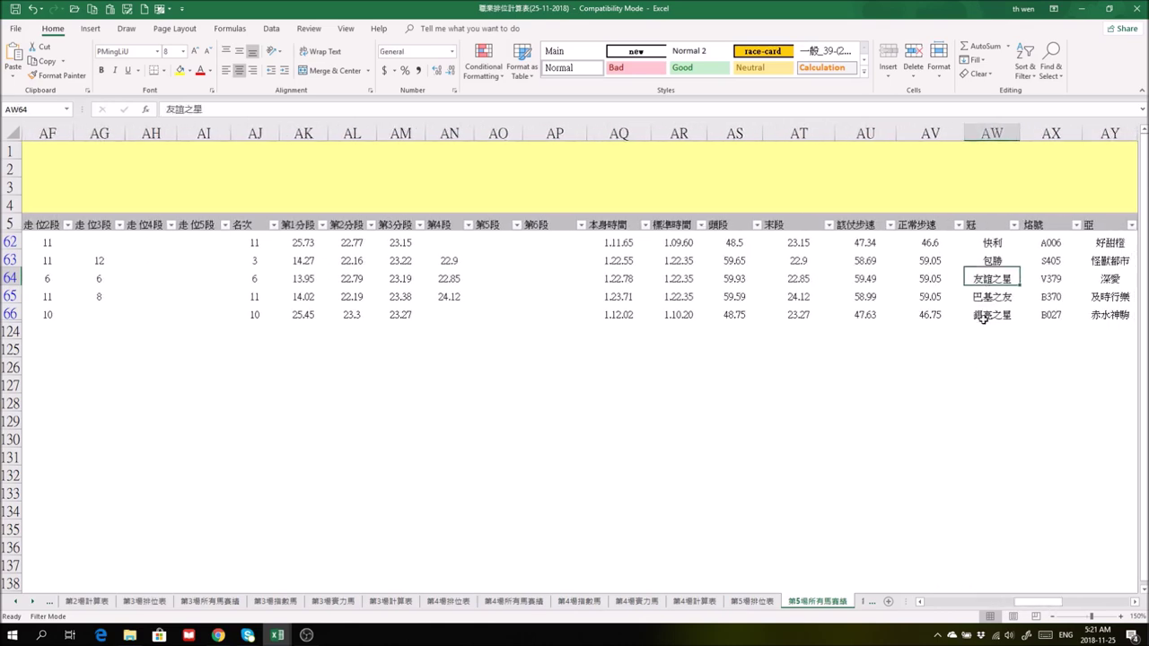
pyautogui.click(1049, 281)
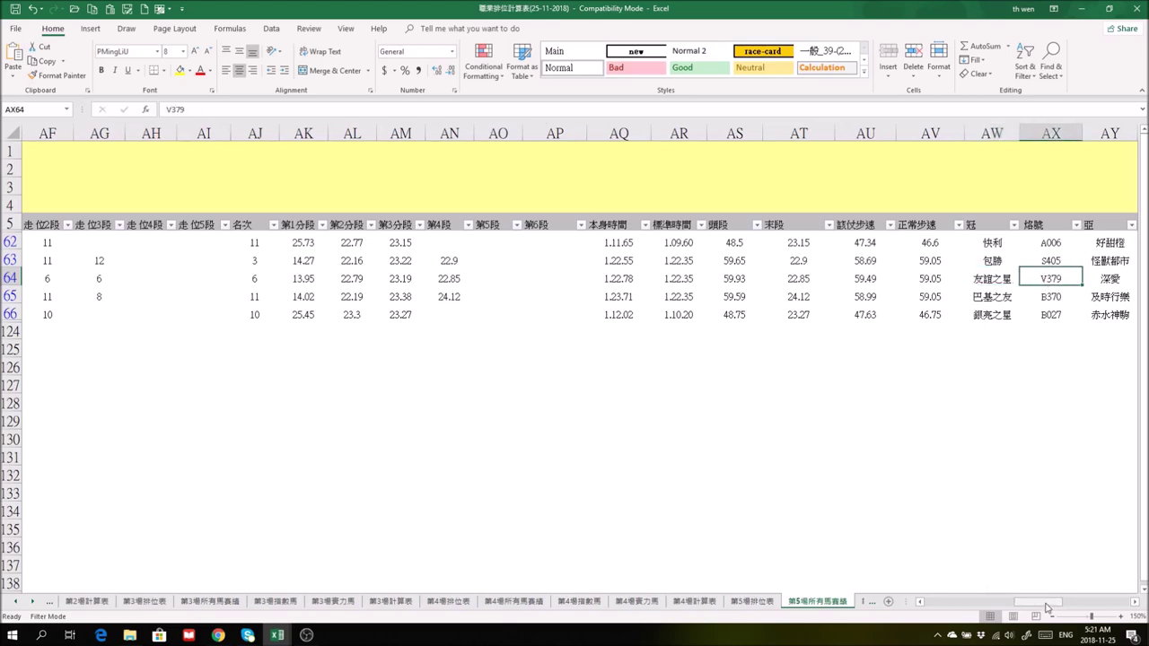
pyautogui.moveTo(1052, 603); pyautogui.dragTo(351, 619)
pyautogui.moveTo(277, 635)
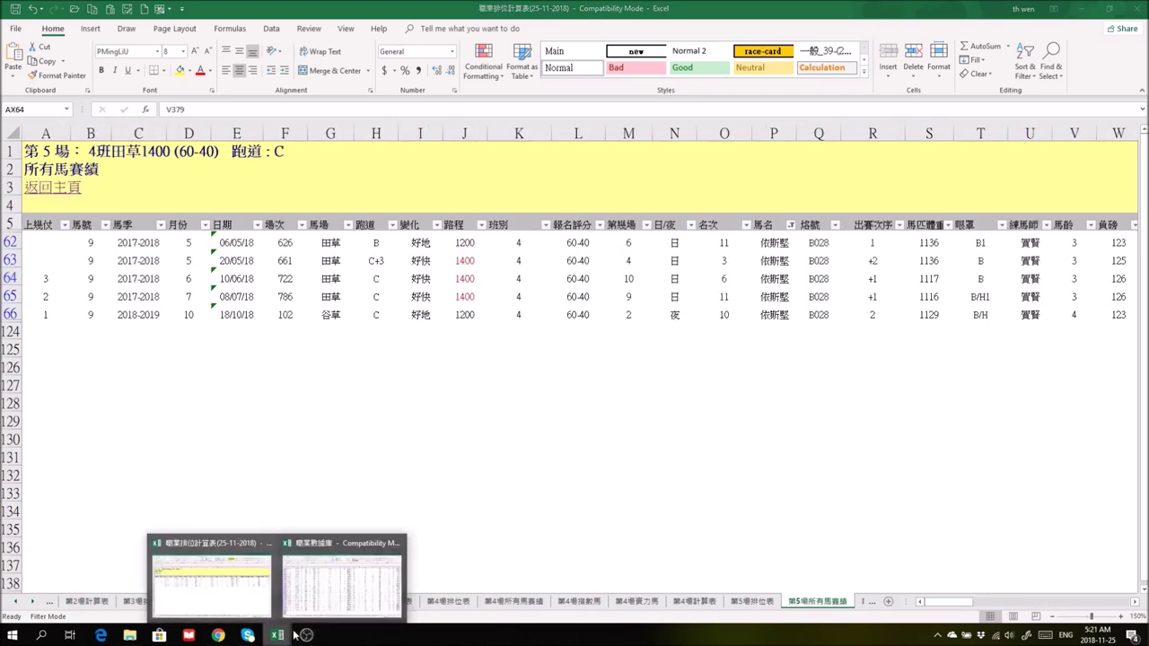
pyautogui.click(358, 597)
# - Filter the 烙號 column to rows equal to V379, and go to that horse's most recent records
pyautogui.scroll(1, 707, 225)
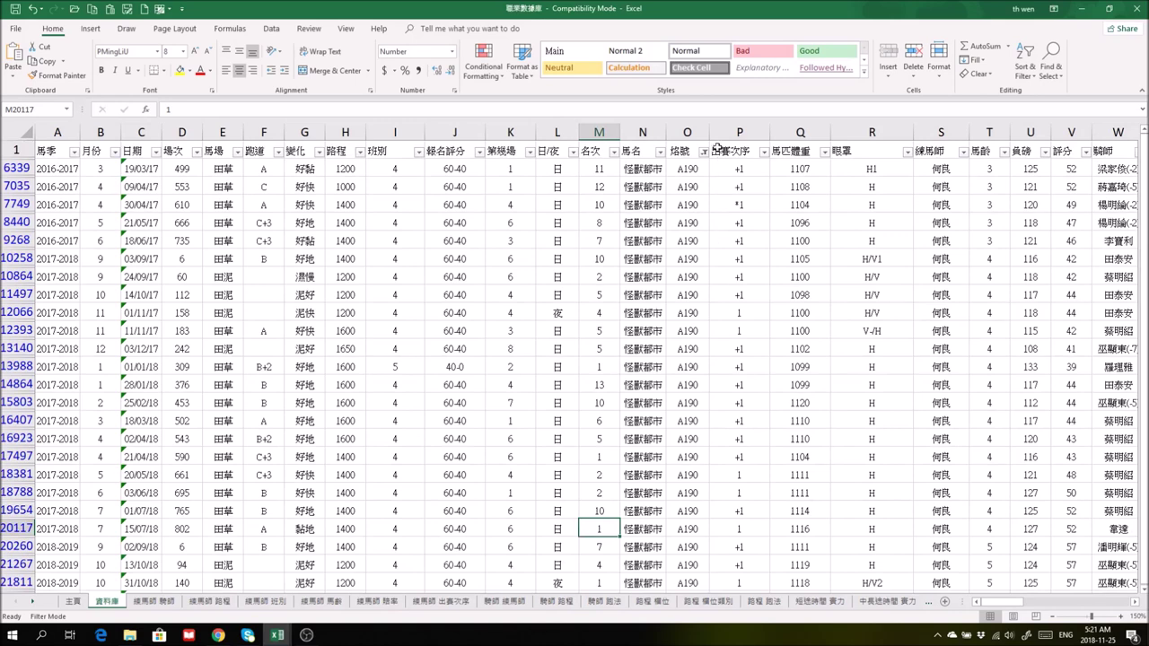
pyautogui.click(704, 151)
pyautogui.moveTo(629, 238)
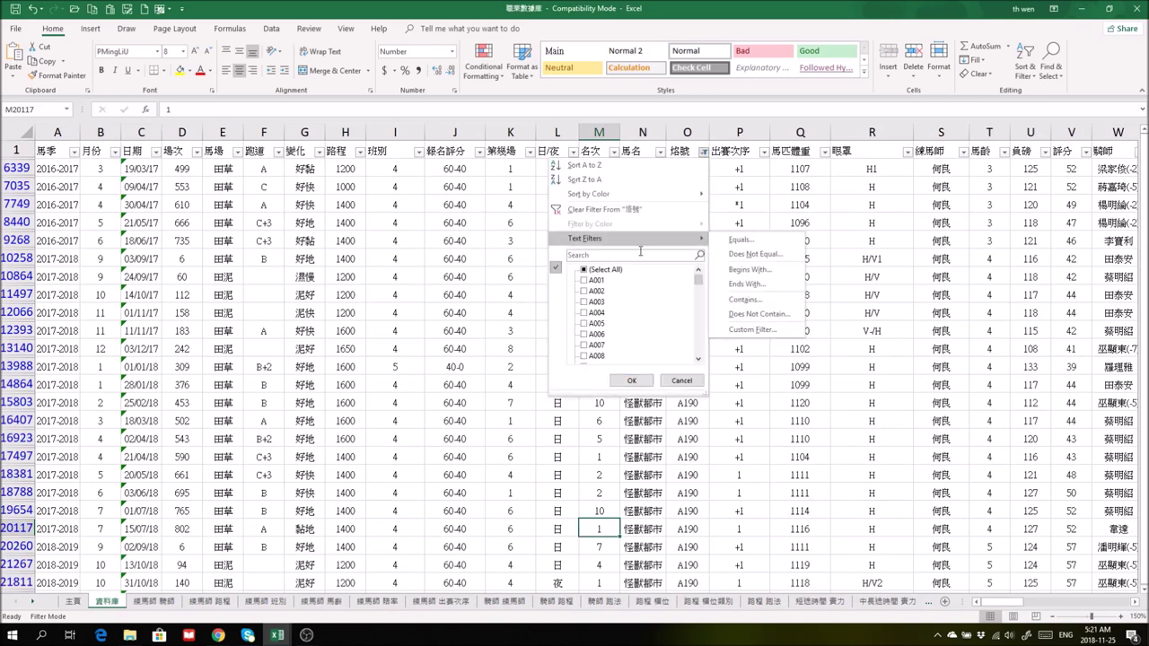
pyautogui.click(741, 241)
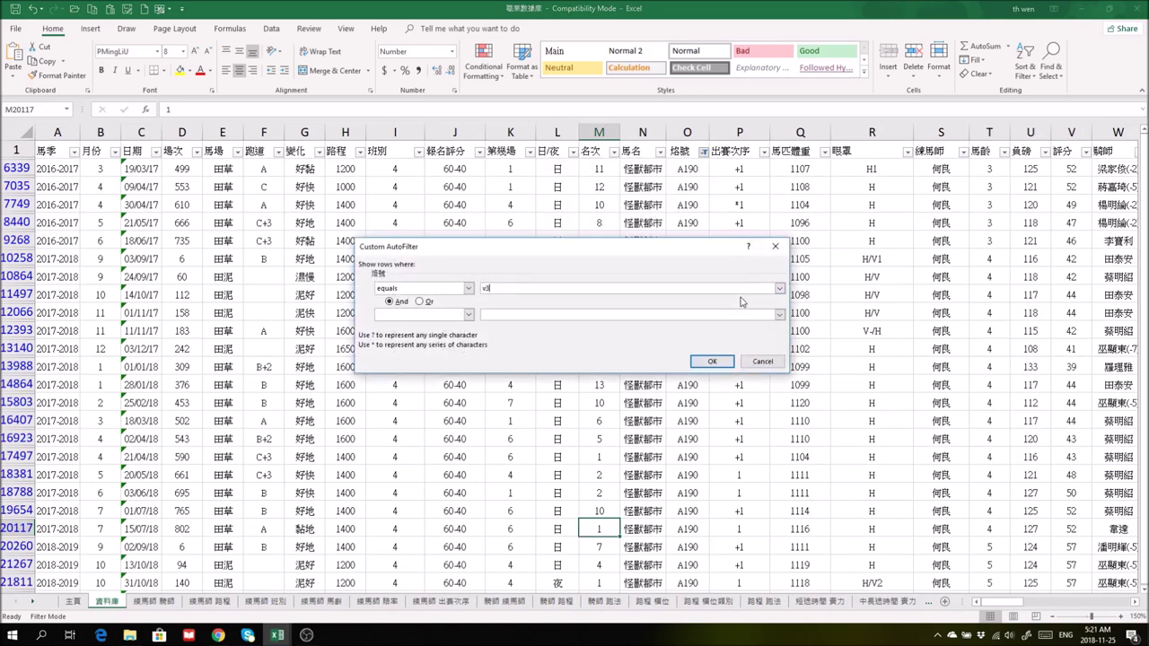
pyautogui.write('v379')
pyautogui.click(710, 361)
pyautogui.scroll(-1, 706, 485)
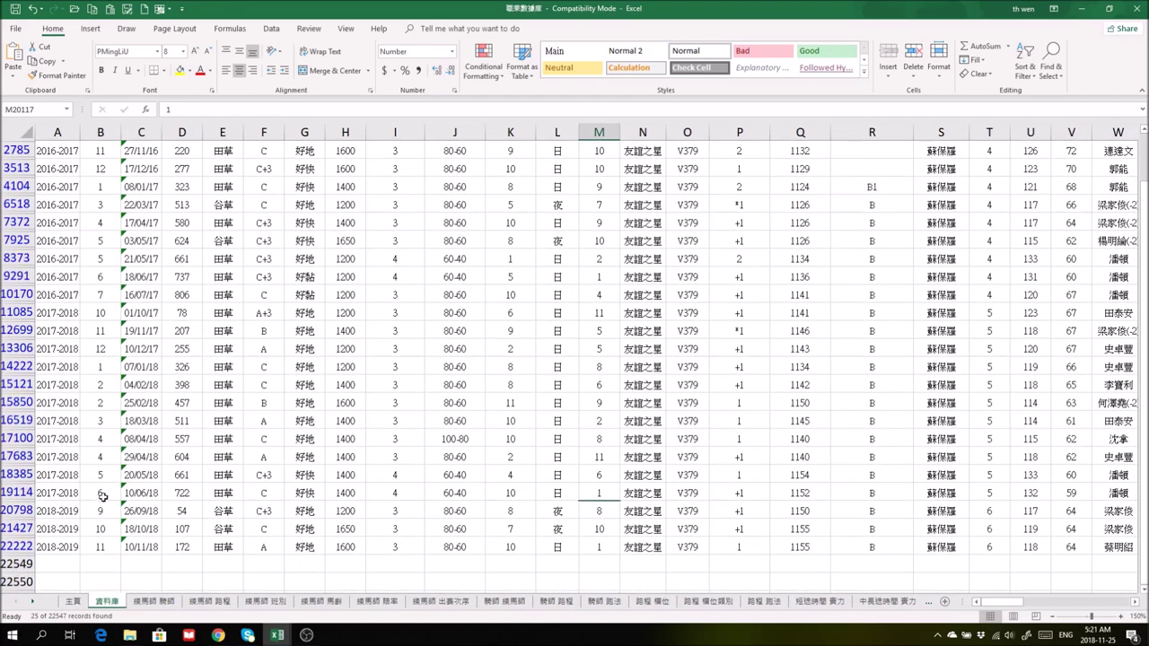
# - Examine 友誼之星's 10/06/18 record and the distance, class and rating band of its 10/11/18 run
pyautogui.click(19, 493)
pyautogui.scroll(-1, 209, 557)
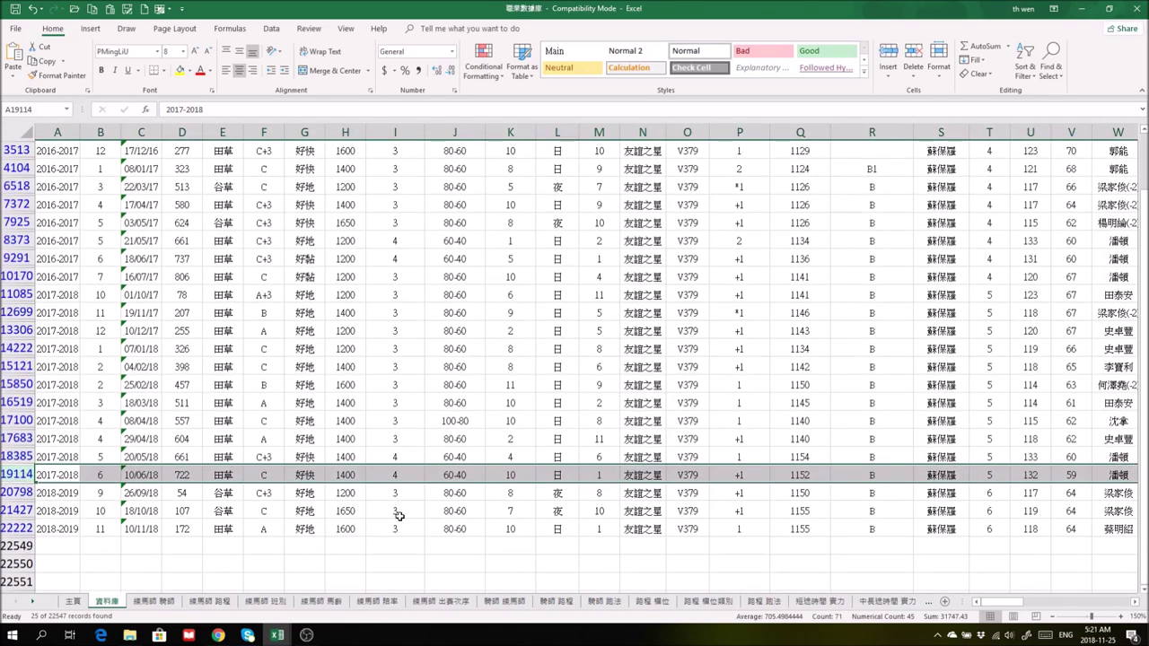
pyautogui.moveTo(347, 526); pyautogui.dragTo(568, 529)
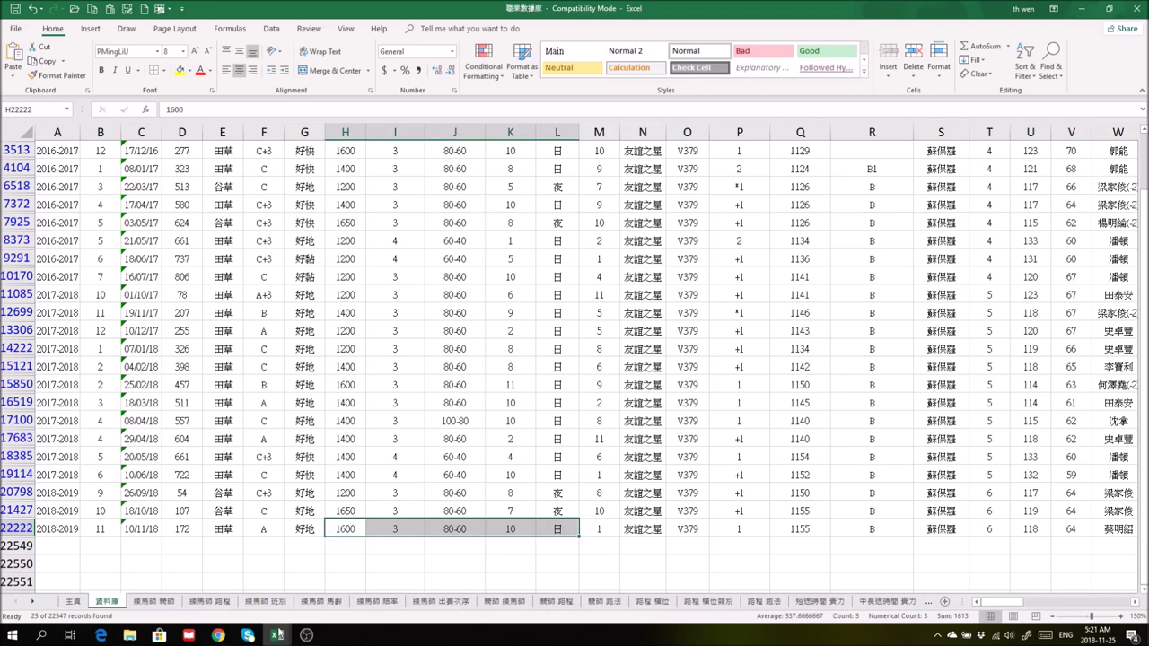
# - Return to 職業排位計算表(25-11-2018) and compare 依斯堅's 20/05/18 and 10/06/18 runs across odds, running positions and sectional times
pyautogui.moveTo(278, 635)
pyautogui.click(258, 604)
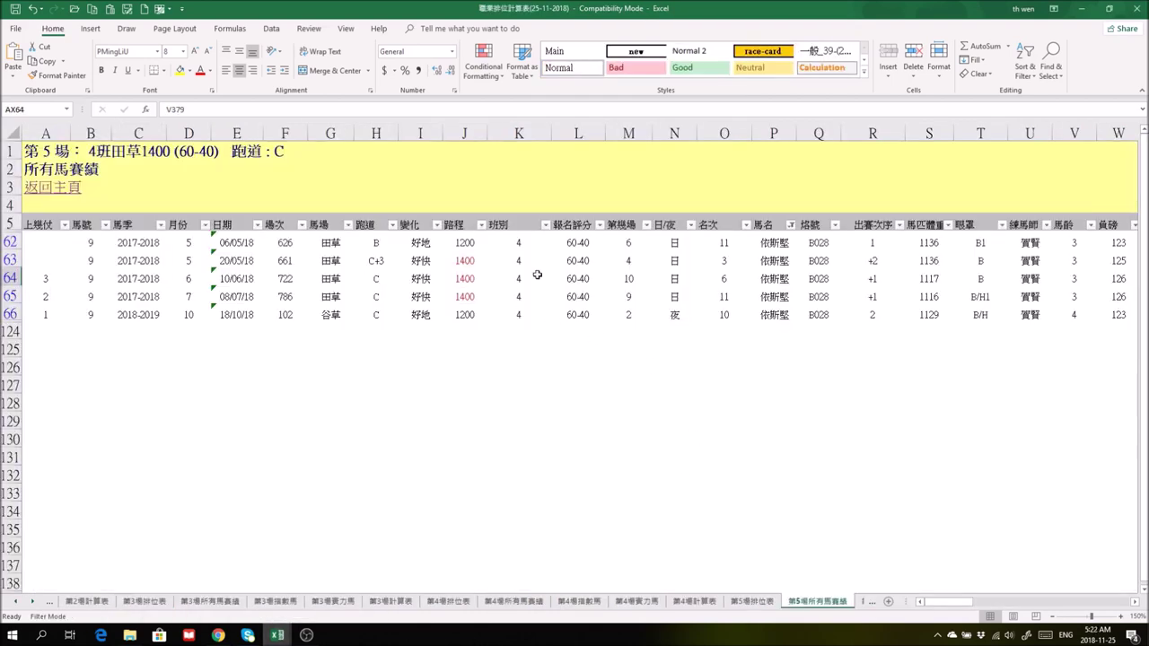
pyautogui.moveTo(789, 262); pyautogui.dragTo(786, 279)
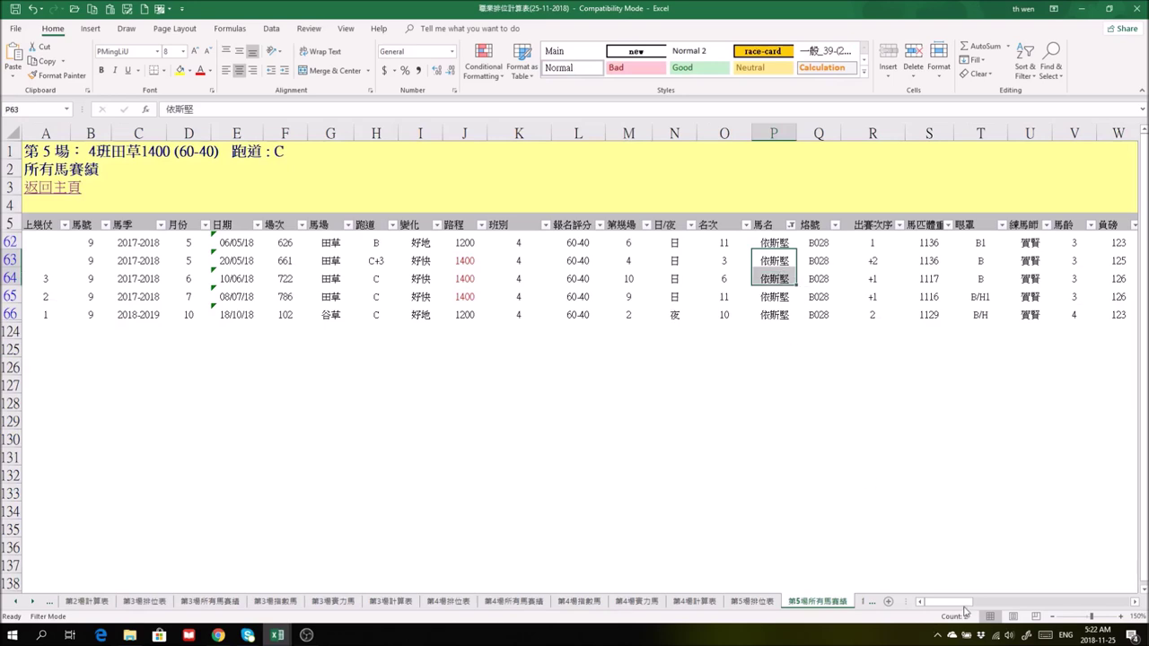
pyautogui.moveTo(965, 608); pyautogui.dragTo(1023, 607)
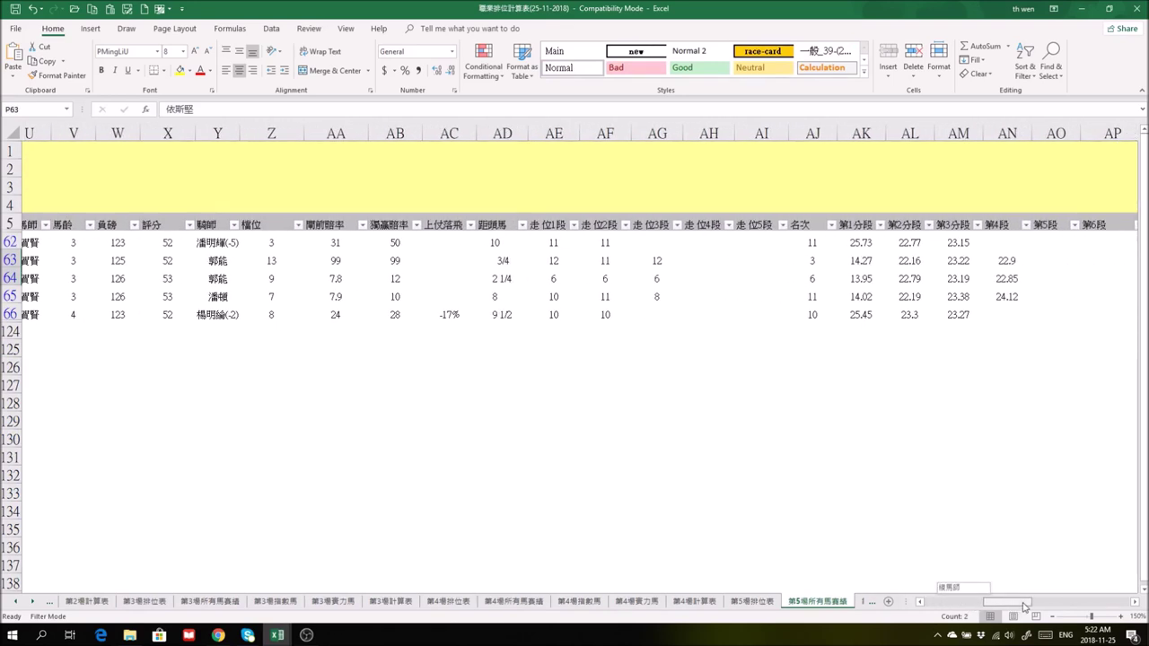
pyautogui.moveTo(1023, 607); pyautogui.dragTo(797, 500)
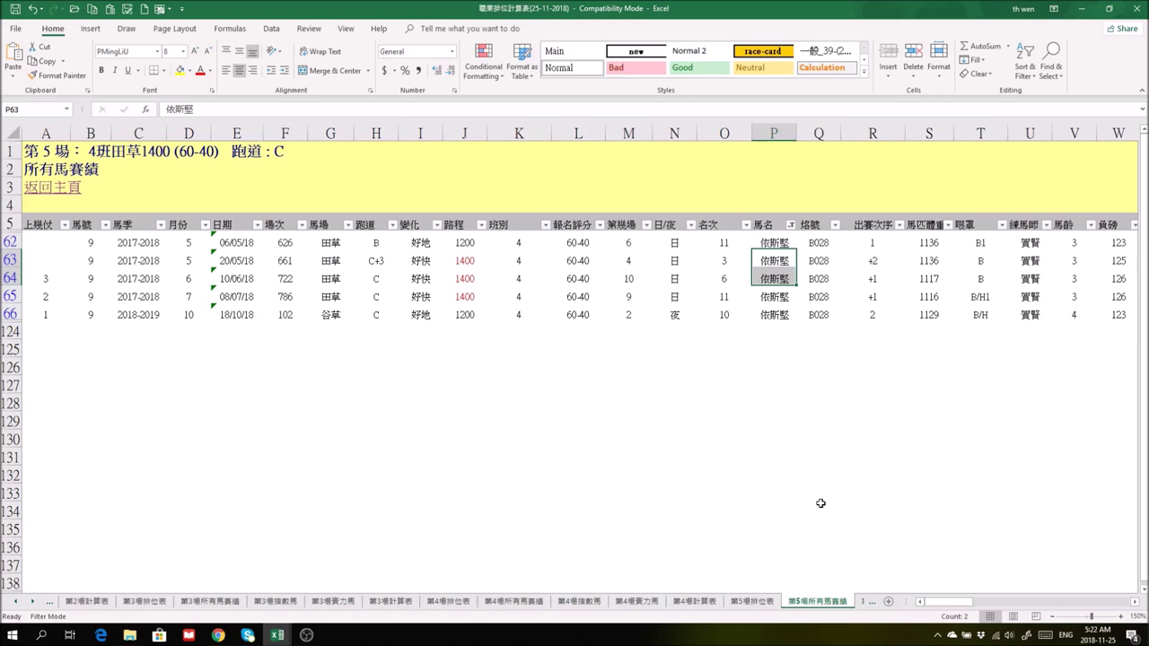
pyautogui.click(819, 501)
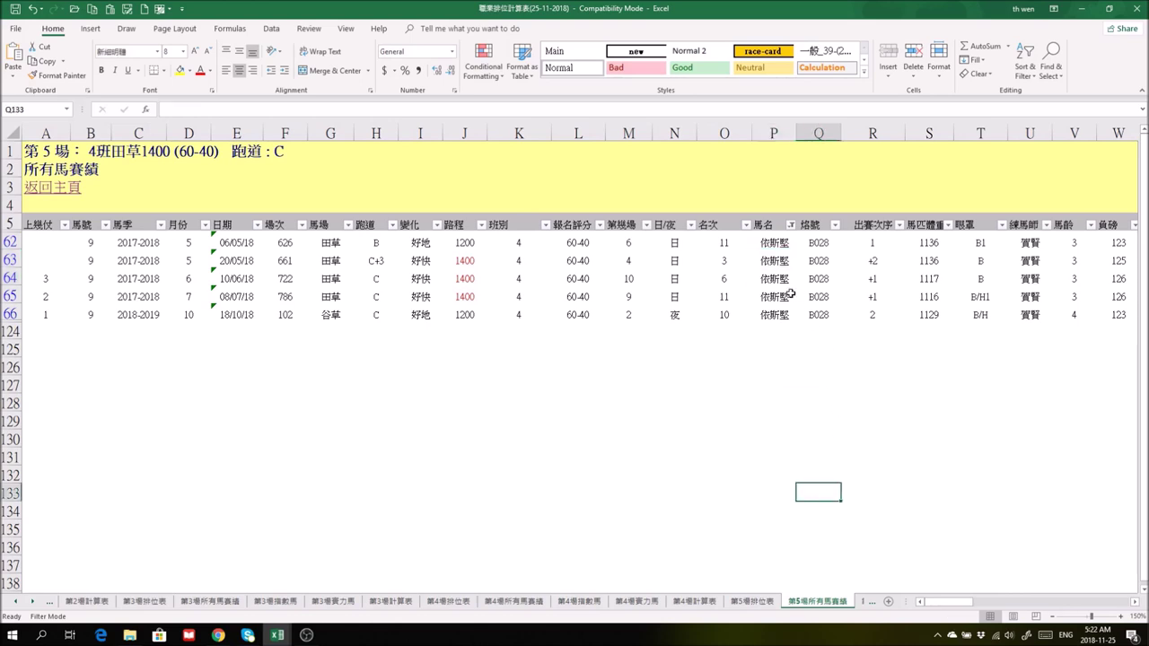
# - Check the jockey and trainer of 依斯堅's 08/07/18 run
pyautogui.click(774, 314)
pyautogui.click(775, 290)
pyautogui.moveTo(964, 607); pyautogui.dragTo(999, 608)
pyautogui.click(597, 297)
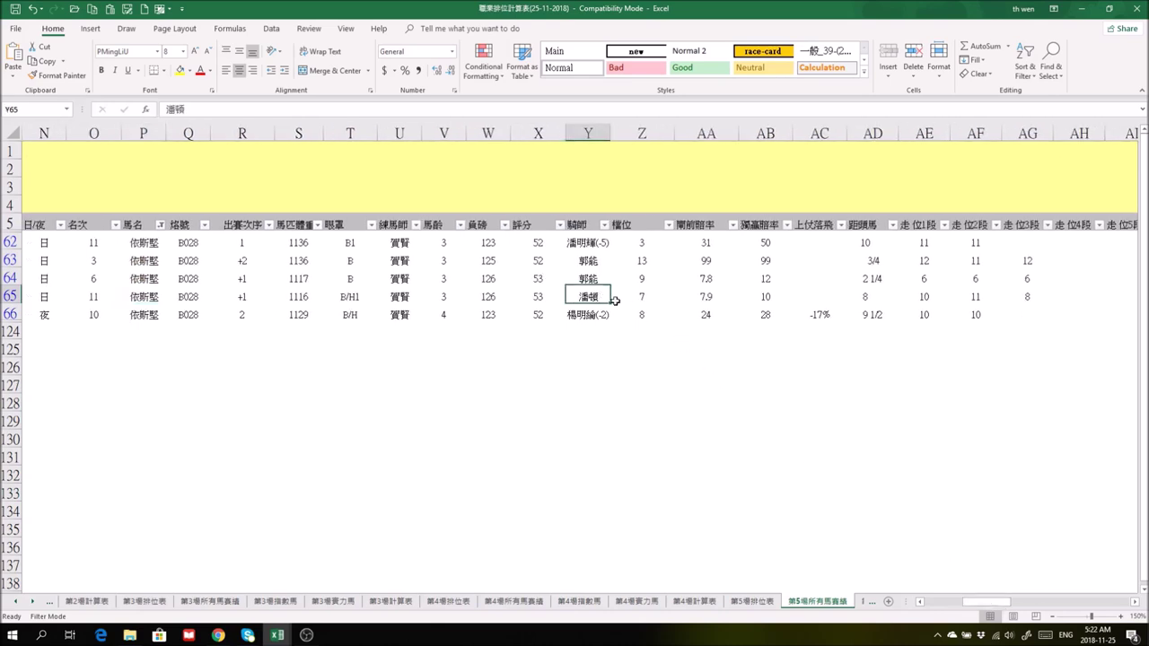
pyautogui.click(419, 297)
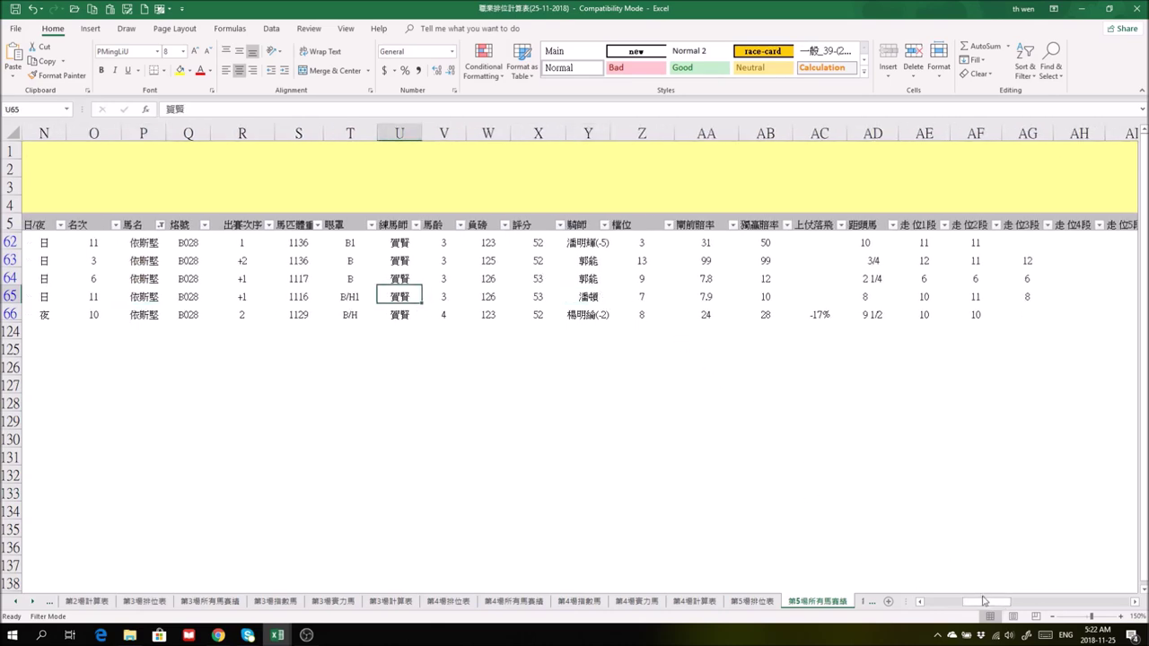
pyautogui.moveTo(984, 602); pyautogui.dragTo(945, 602)
# - Revisit 友誼之星's records in 職業數據庫, and return to the 職業排位計算表(25-11-2018) workbook
pyautogui.moveTo(278, 635)
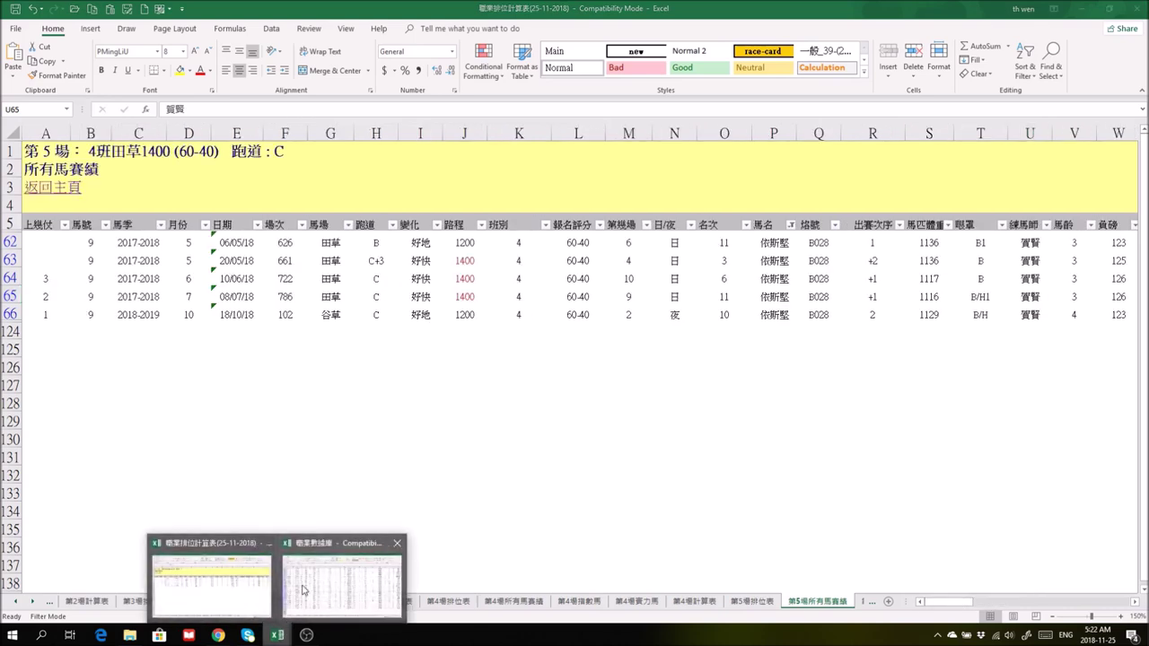
pyautogui.click(303, 590)
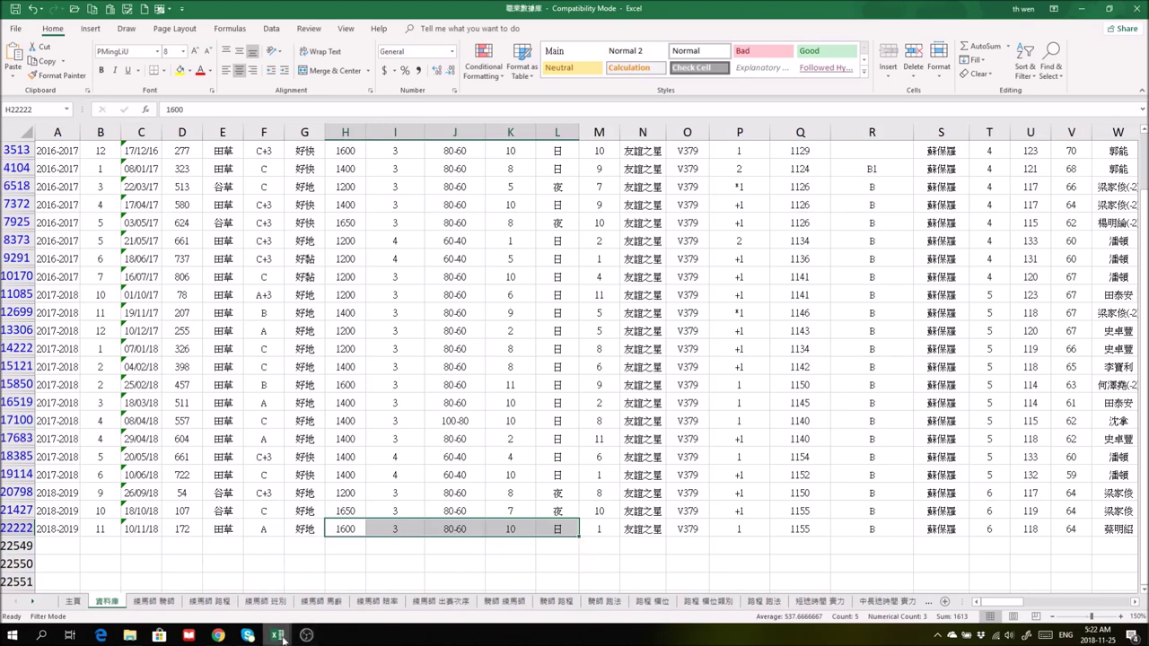
pyautogui.click(212, 588)
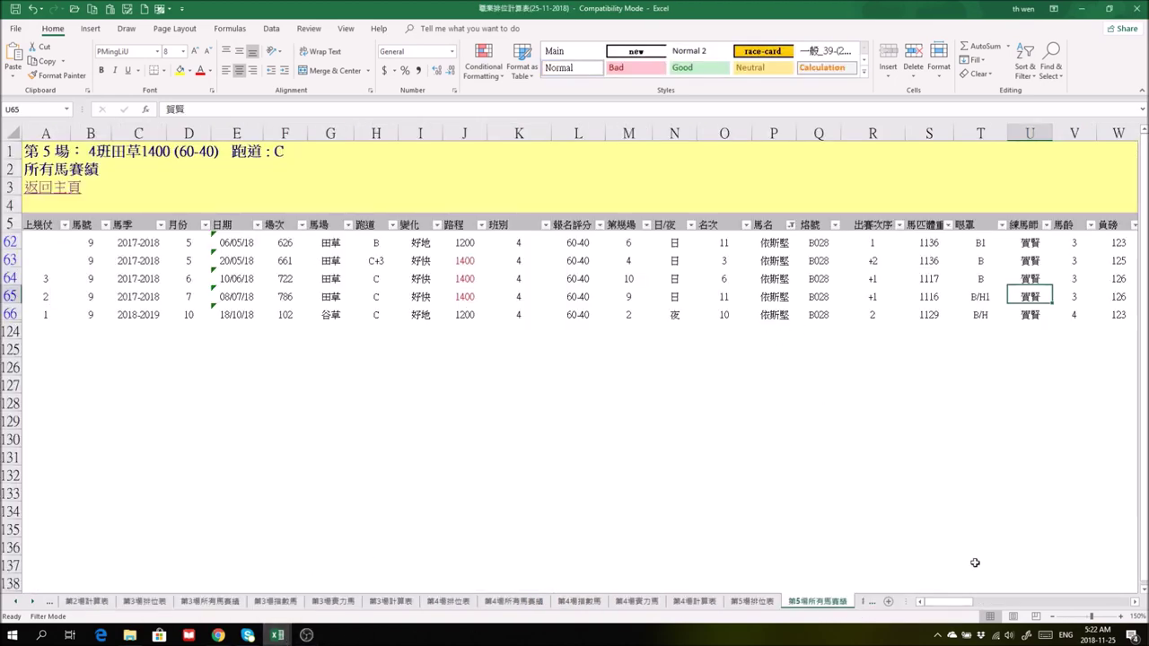
# - Recheck the 08/07/18 run's jockey and compare its 閘前賠率 and 獨贏賠率 odds with the 10/06/18 run's
pyautogui.moveTo(968, 603); pyautogui.dragTo(994, 592)
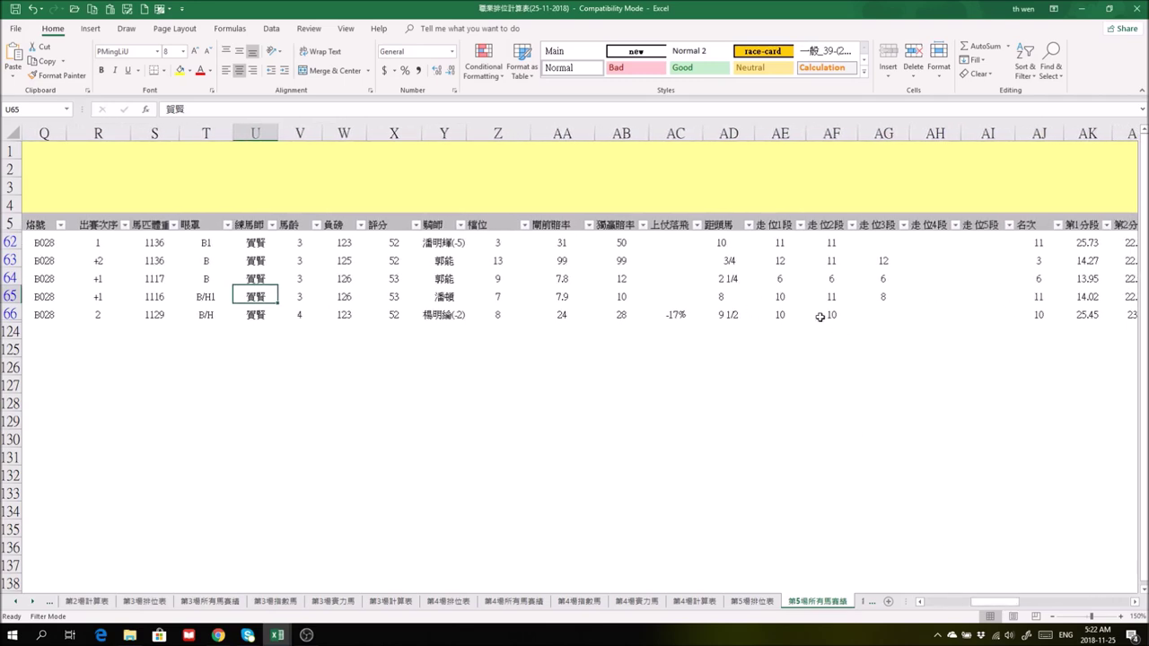
pyautogui.click(456, 298)
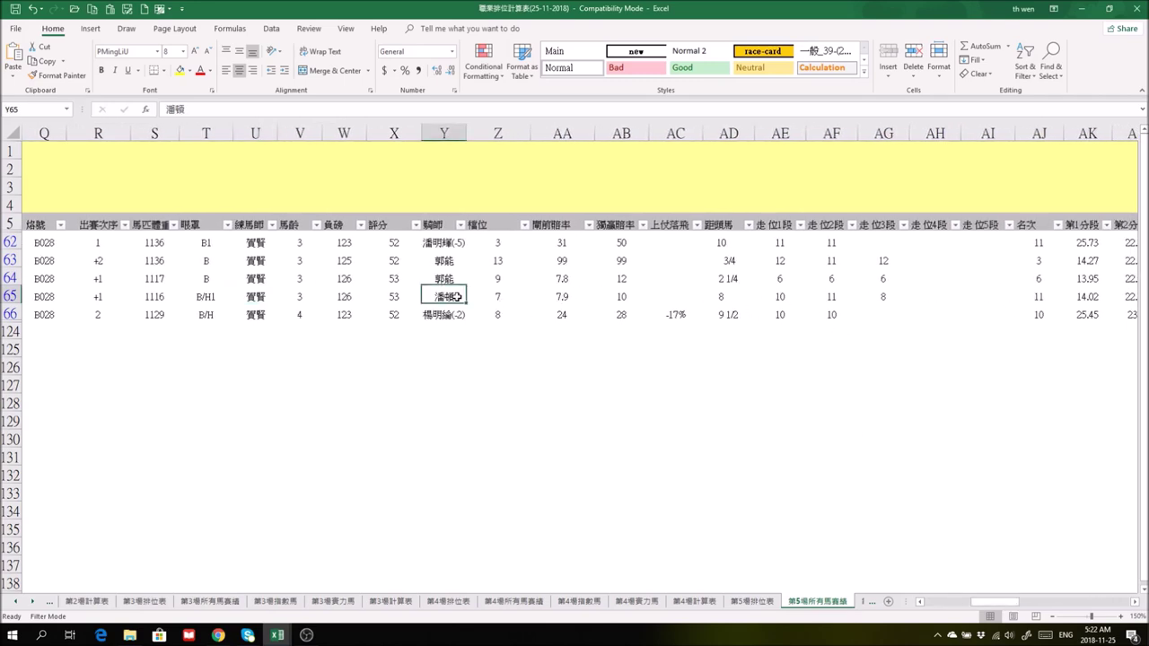
pyautogui.moveTo(561, 298); pyautogui.dragTo(620, 276)
pyautogui.click(567, 295)
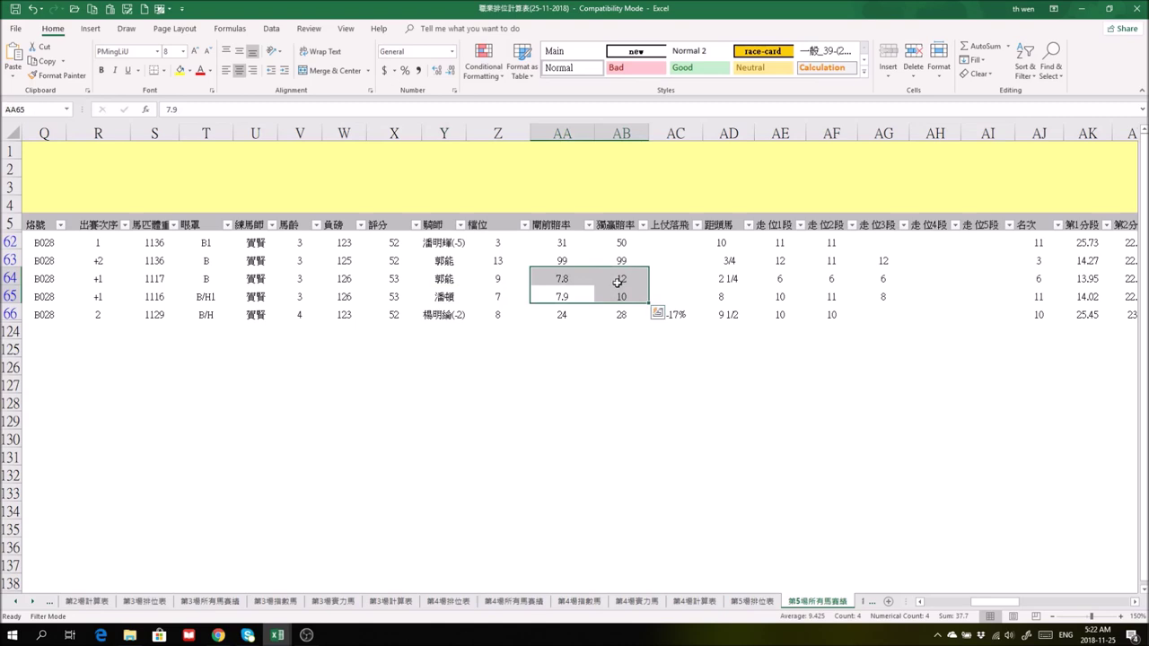
# - Review the 08/07/18 run's jockey, and its details from 名次 through 眼罩
pyautogui.click(446, 294)
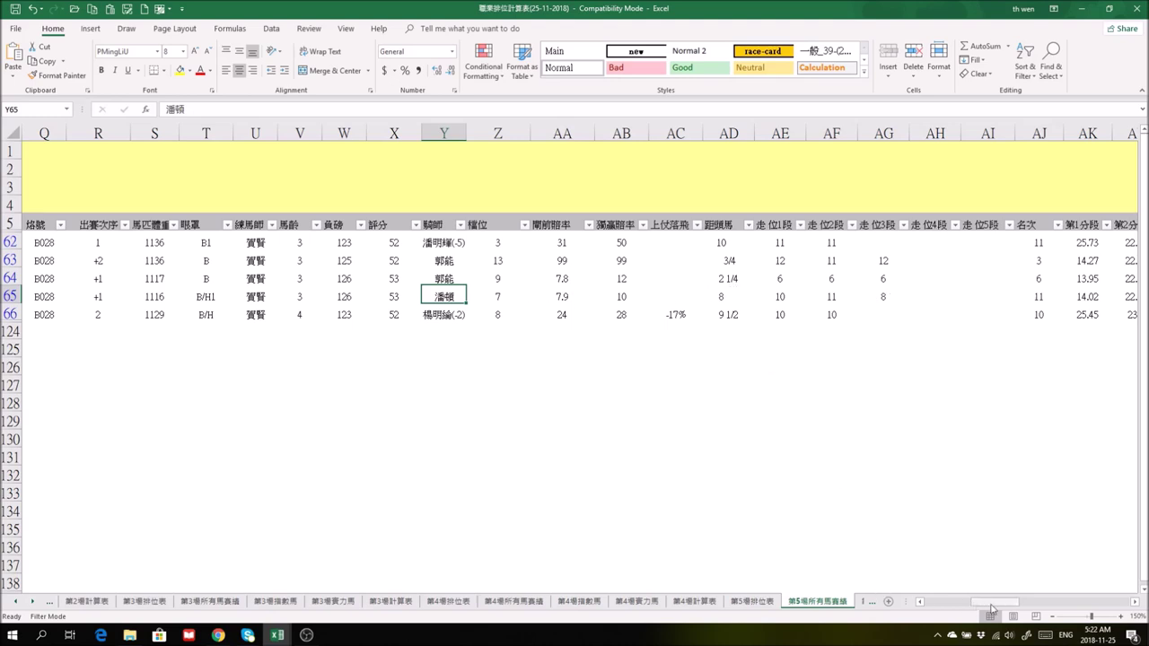
pyautogui.moveTo(995, 603); pyautogui.dragTo(887, 609)
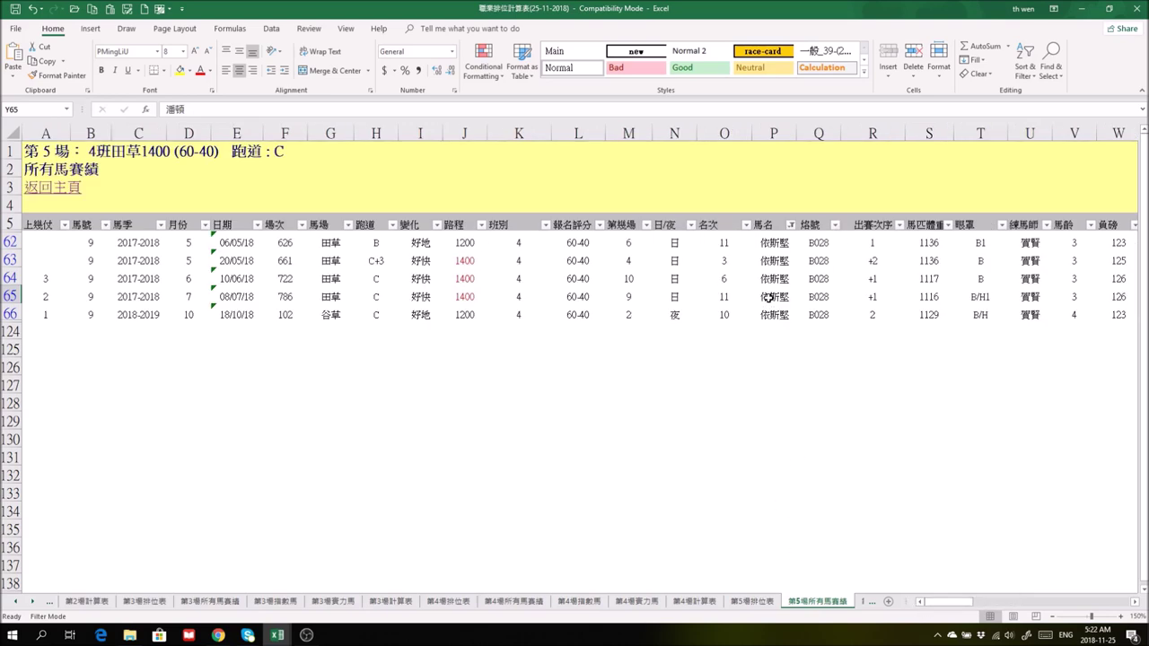
pyautogui.moveTo(726, 297); pyautogui.dragTo(983, 297)
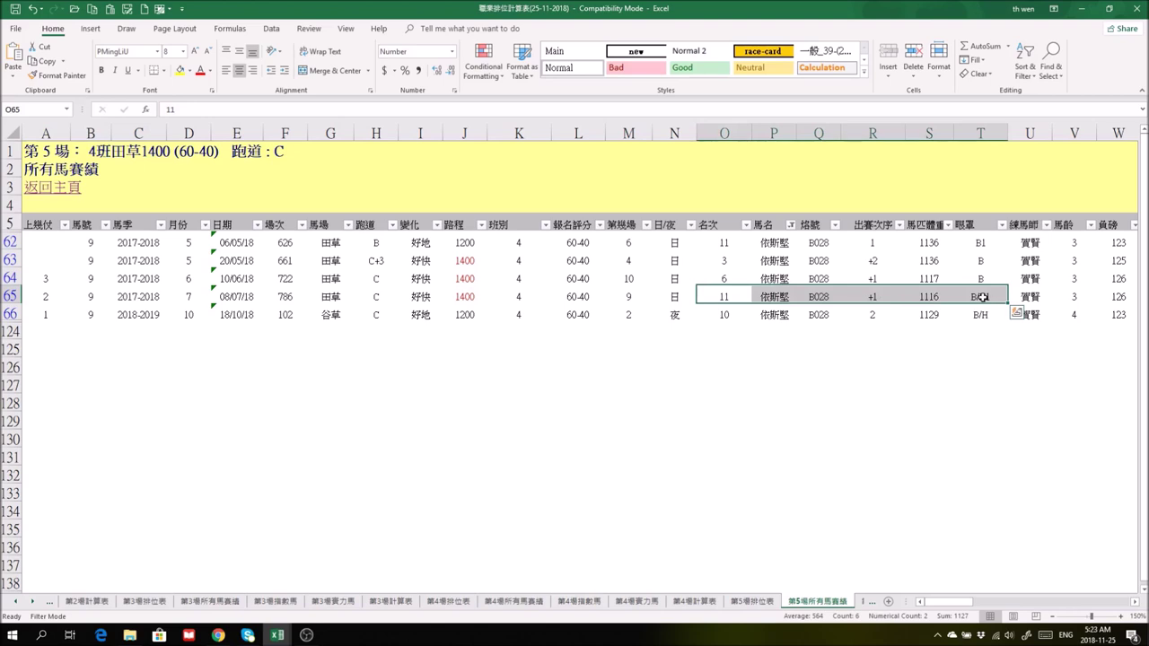
# - Switch to 依斯堅's Hong Kong Jockey Club page in Chrome and watch the 20/05/18 race replay in full screen
pyautogui.click(218, 634)
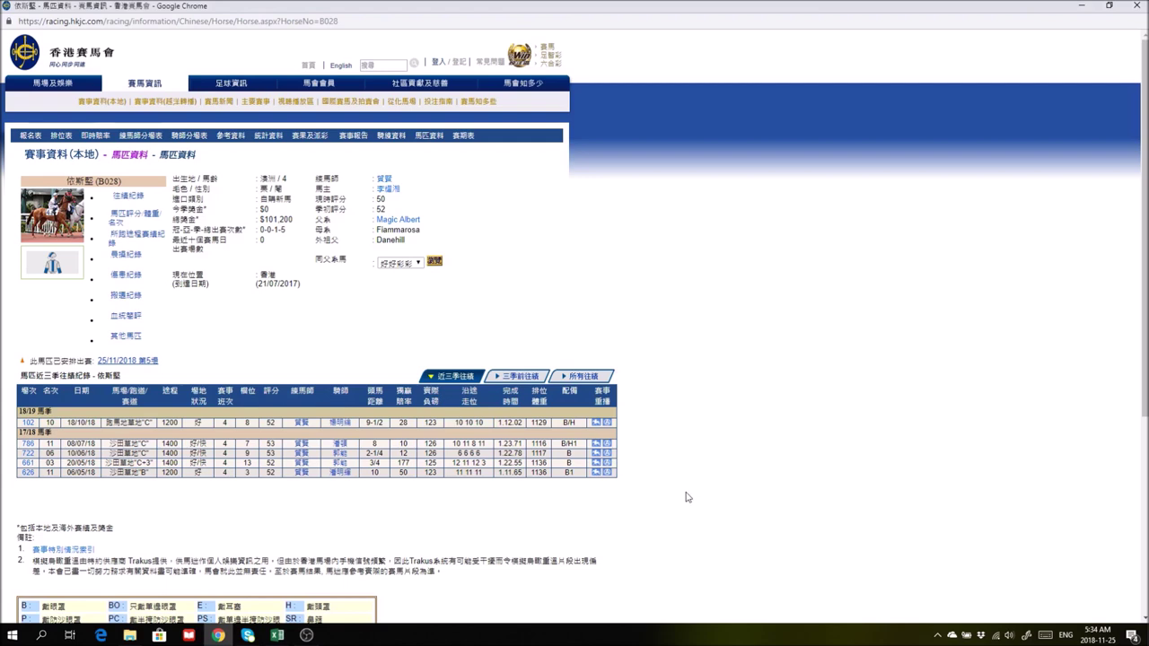
pyautogui.click(596, 466)
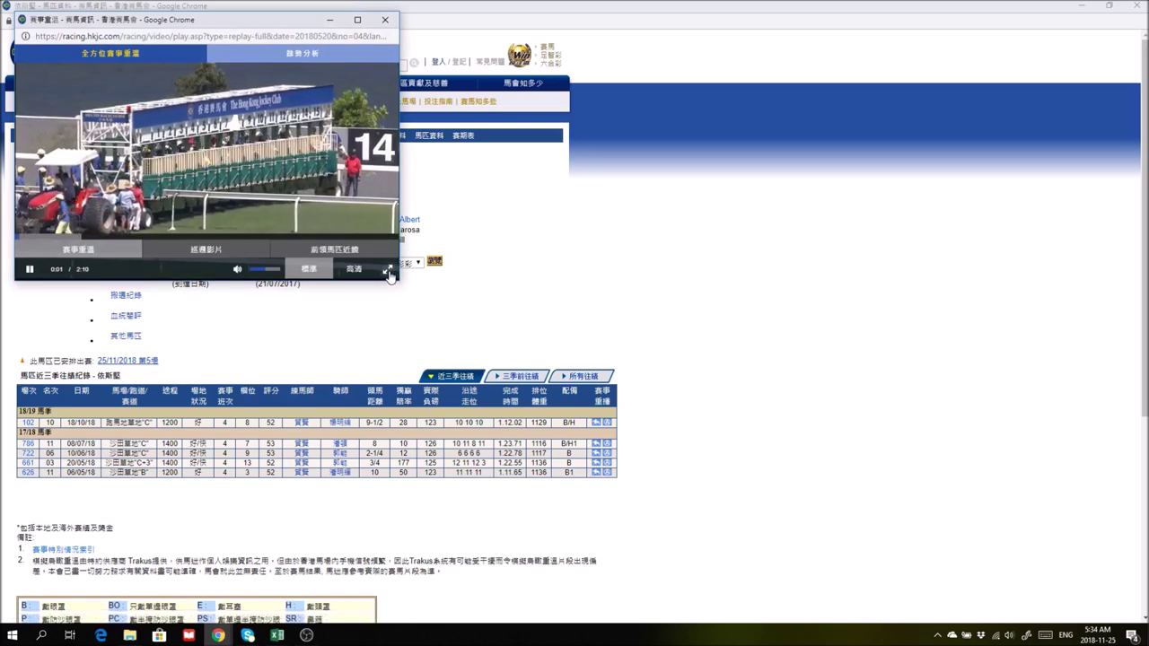
pyautogui.click(390, 270)
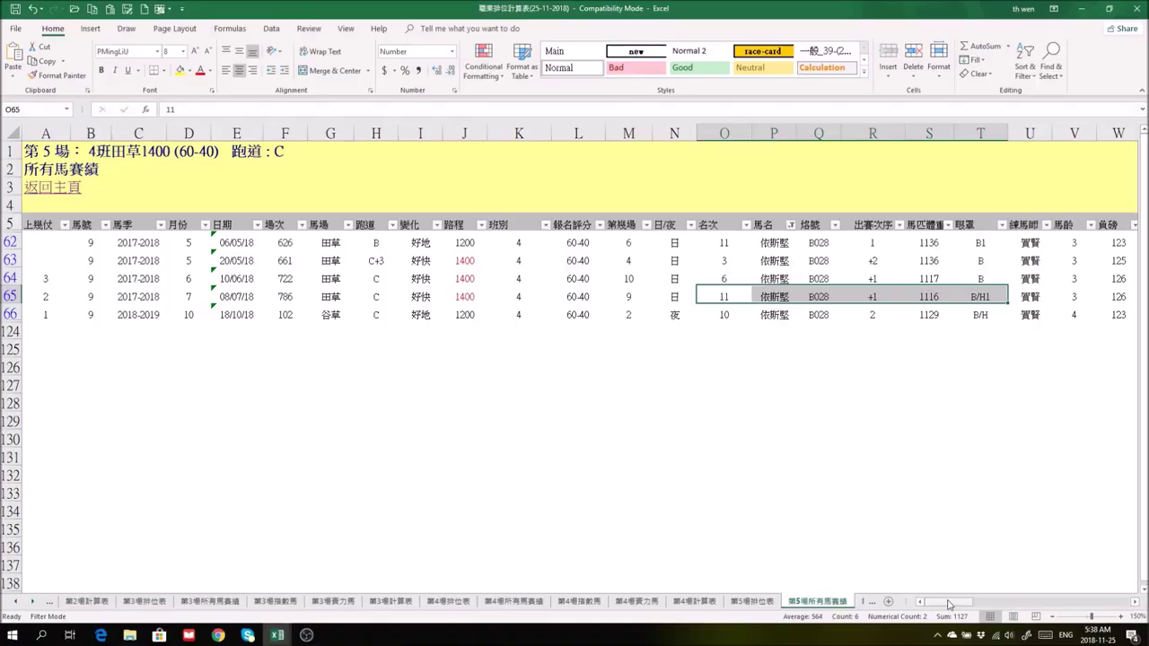
# - In the Excel workbook, check the 08/07/18 run's 閘前賠率 and 獨贏賠率 and compare its race conditions with the other runs
pyautogui.moveTo(949, 605); pyautogui.dragTo(970, 605)
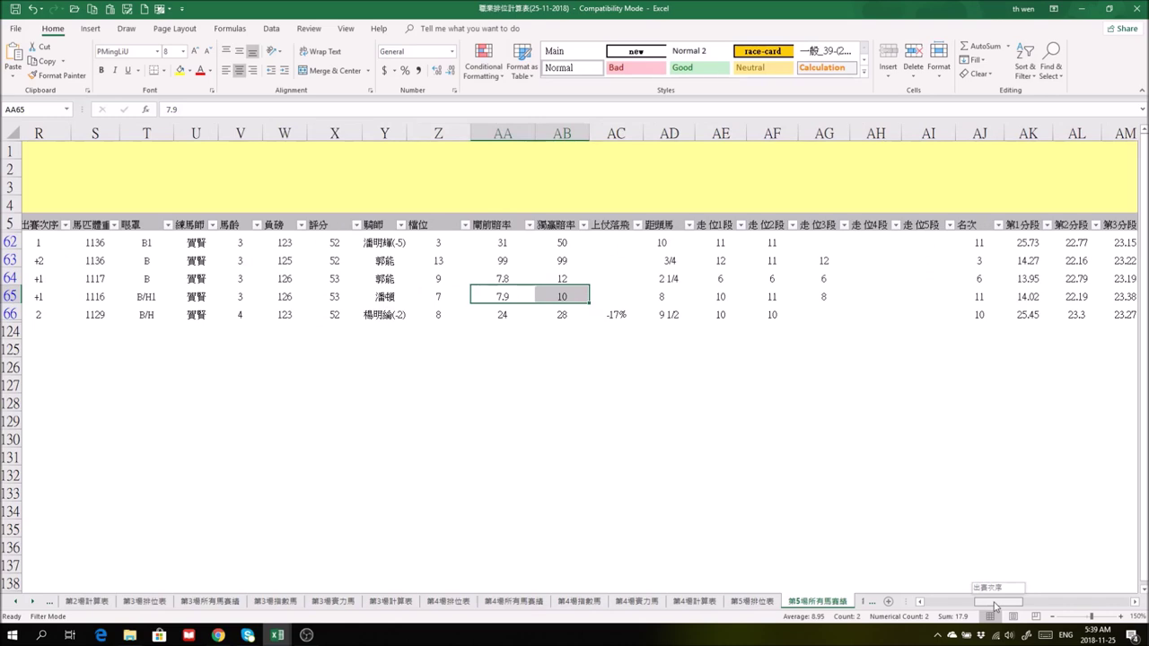
pyautogui.moveTo(995, 607); pyautogui.dragTo(962, 607)
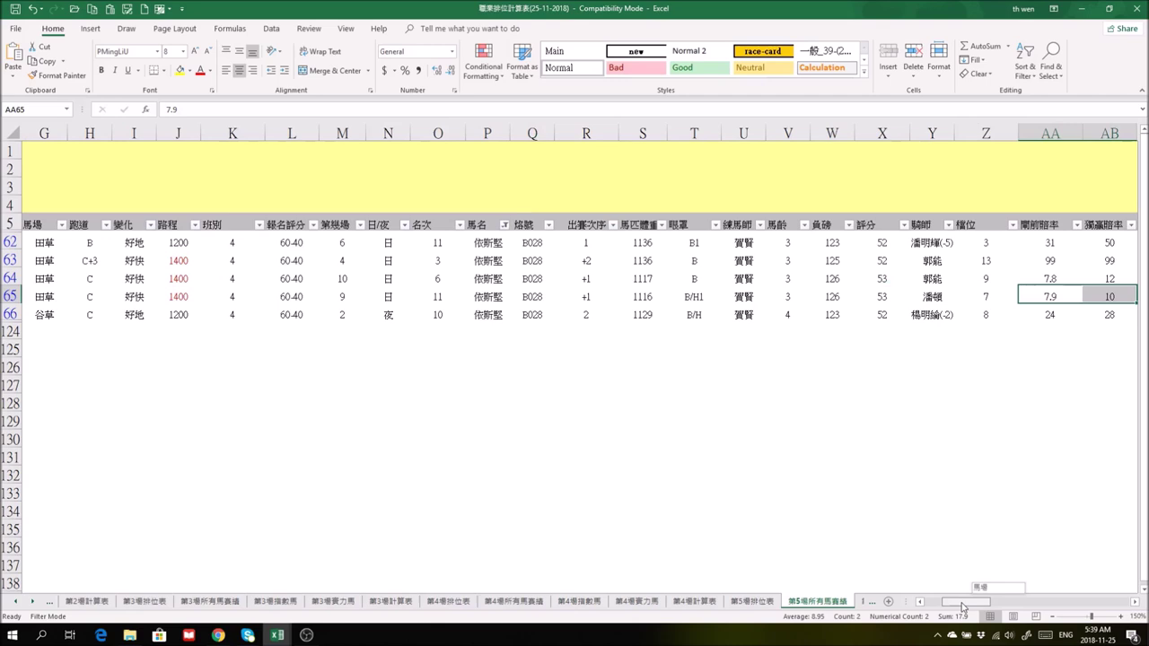
pyautogui.moveTo(963, 606); pyautogui.dragTo(993, 603)
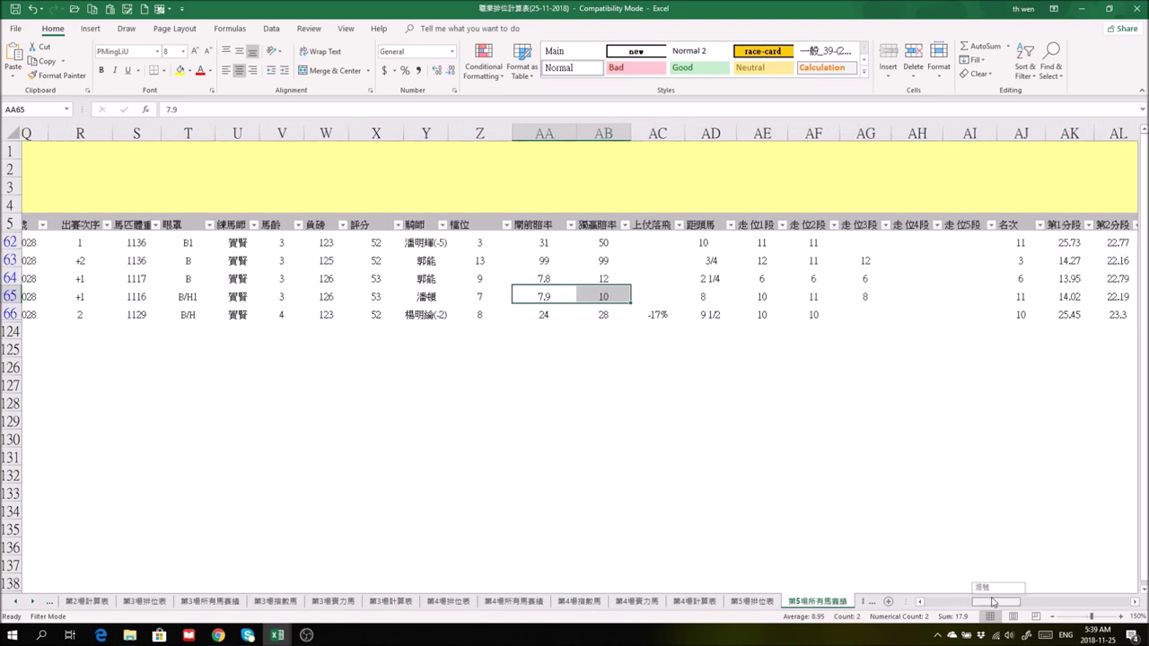
pyautogui.moveTo(993, 602); pyautogui.dragTo(961, 613)
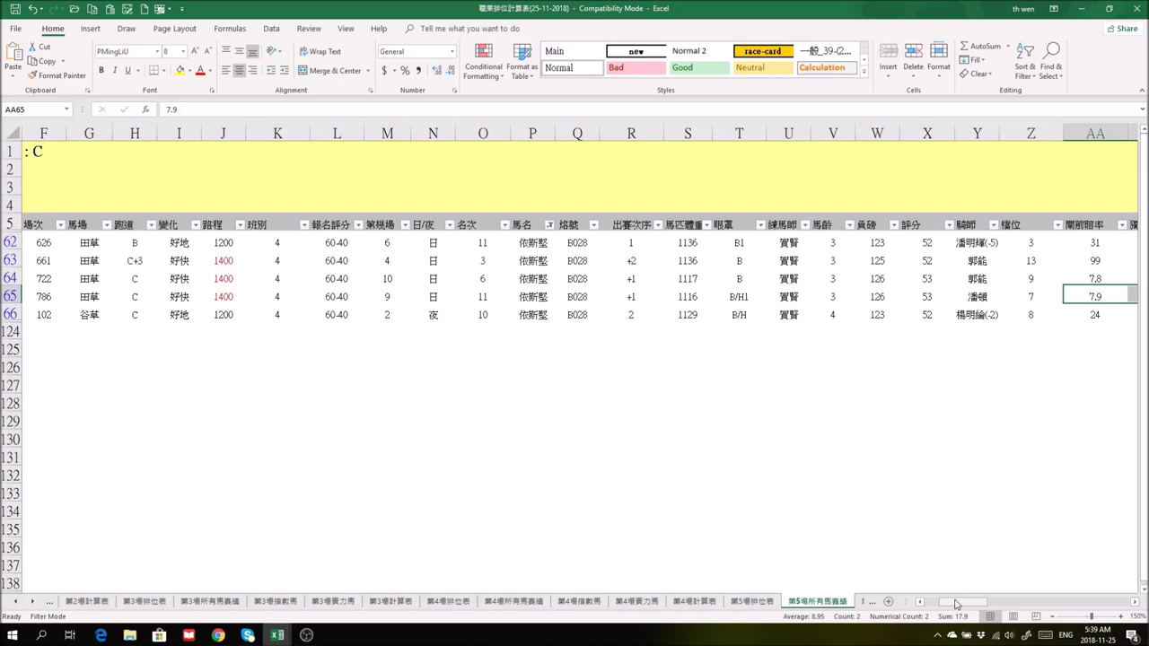
pyautogui.moveTo(970, 610)
pyautogui.mouseDown()
pyautogui.moveTo(990, 608)
pyautogui.moveTo(968, 611)
pyautogui.mouseUp()
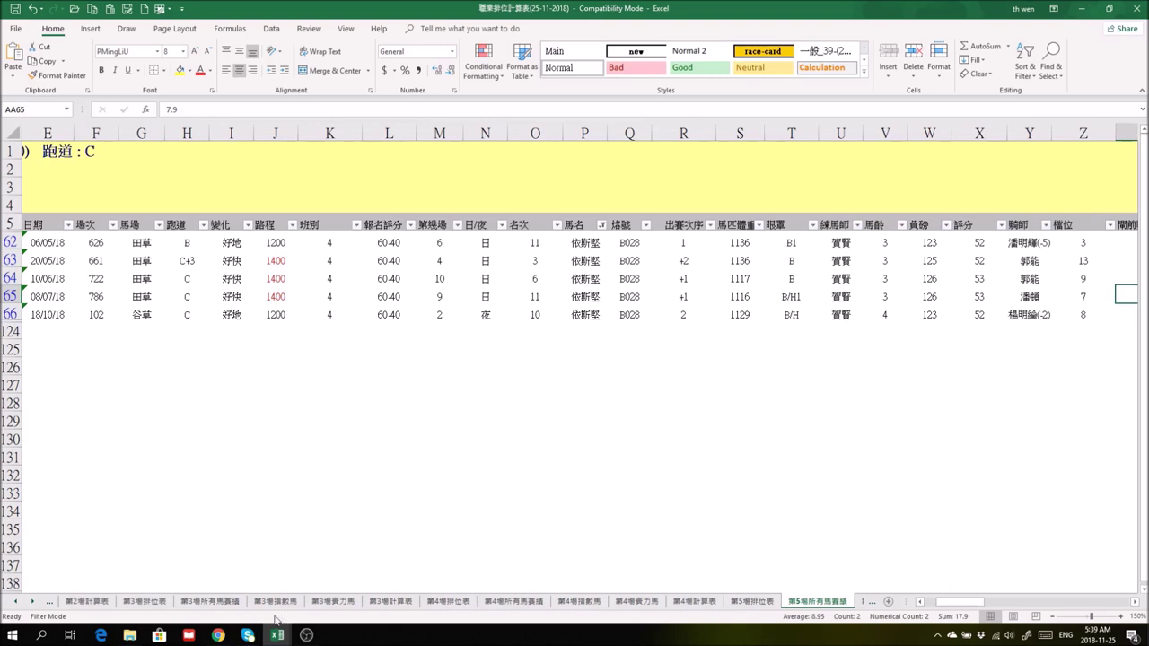
# - Switch to 依斯堅's Jockey Club page in Chrome, watch the 08/07/18 race replay in full screen, and close the replay
pyautogui.click(220, 637)
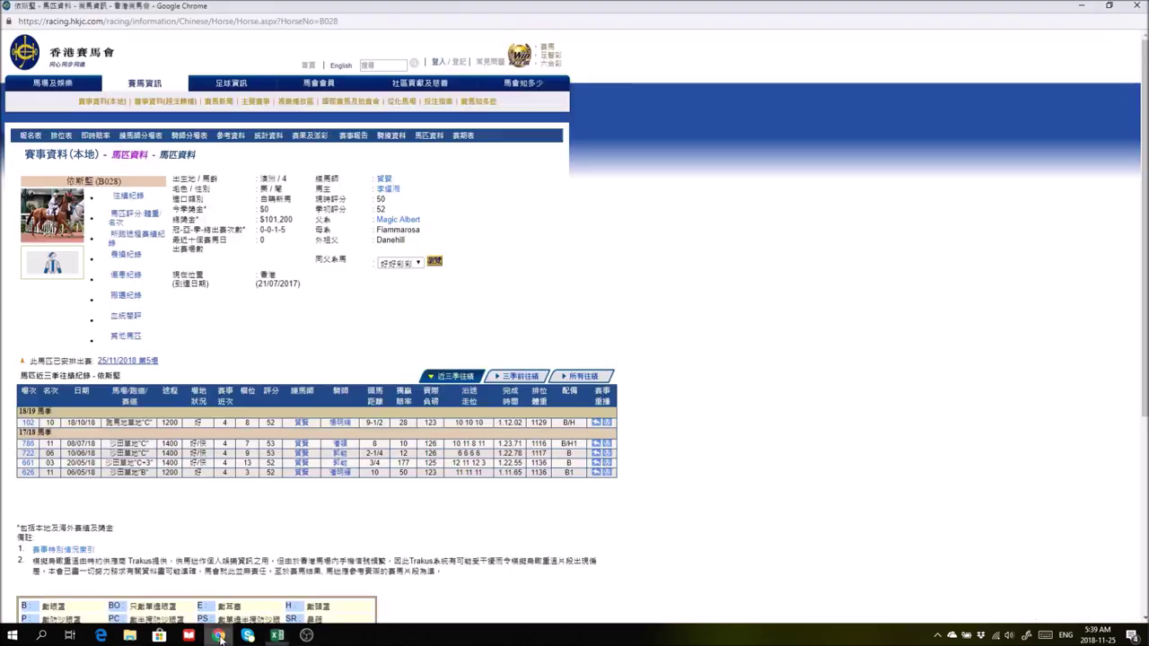
pyautogui.click(596, 446)
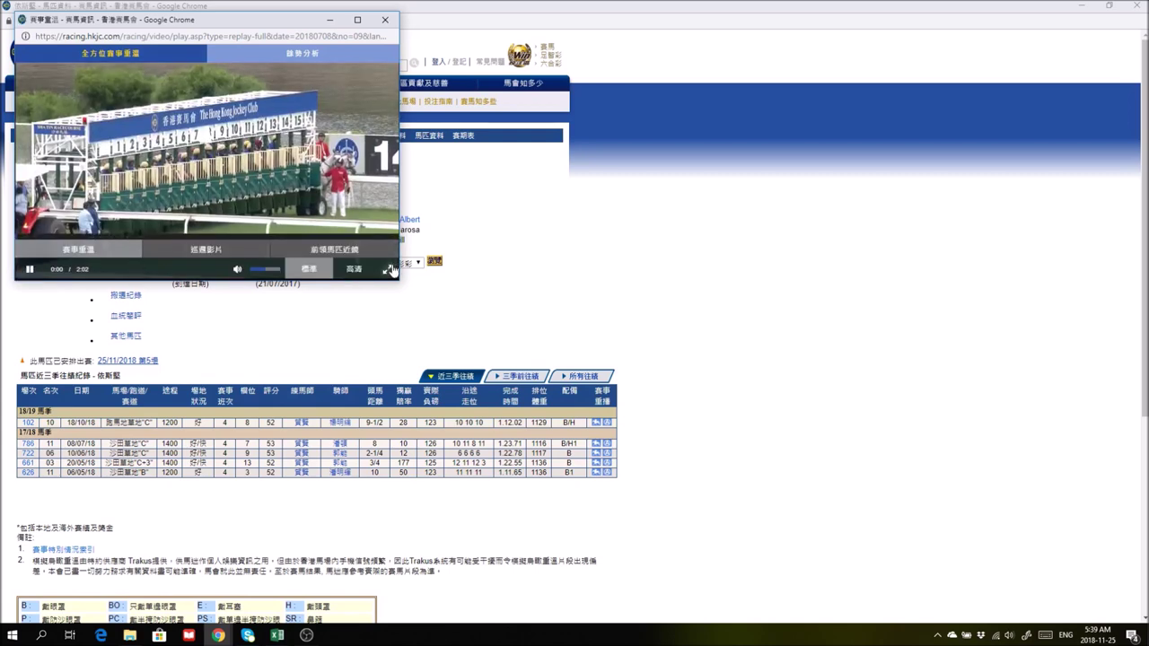
pyautogui.click(390, 271)
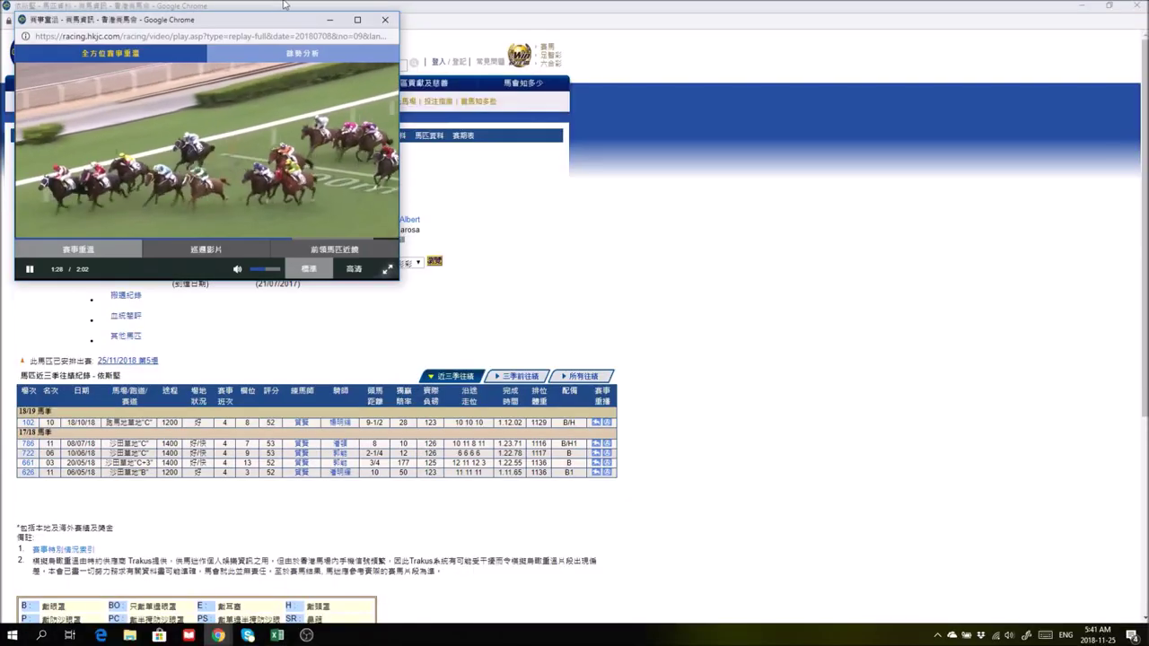
pyautogui.click(386, 19)
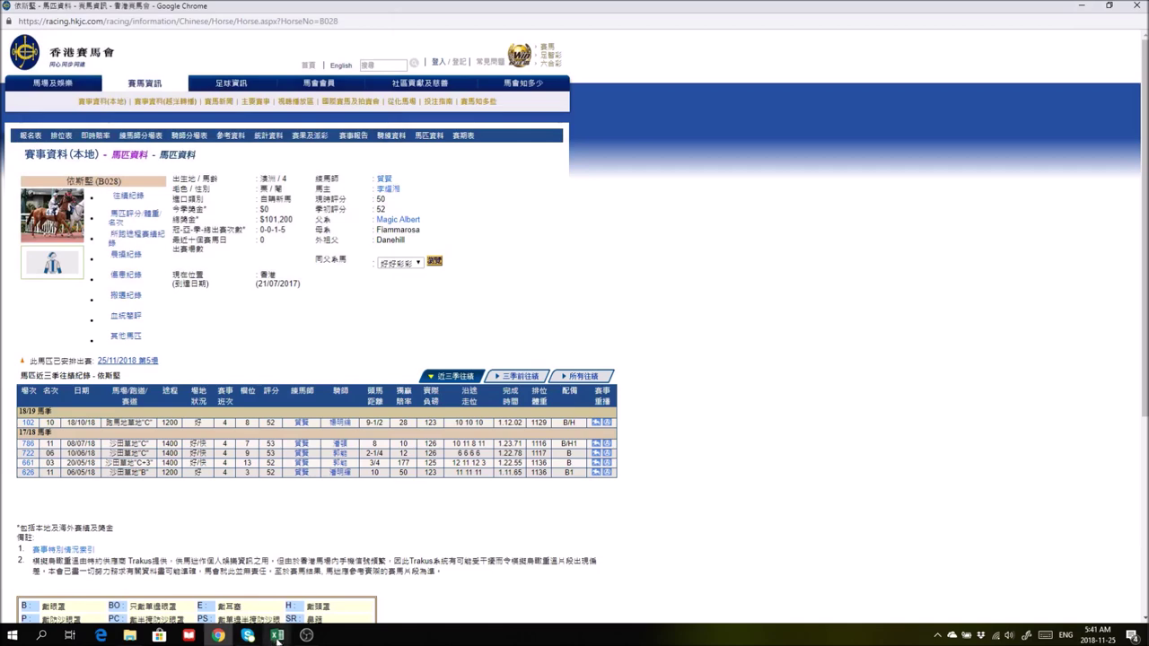
# - Return to the Excel workbook and examine the 08/07/18 run's 距頭馬 margin and 名次 placing
pyautogui.click(263, 590)
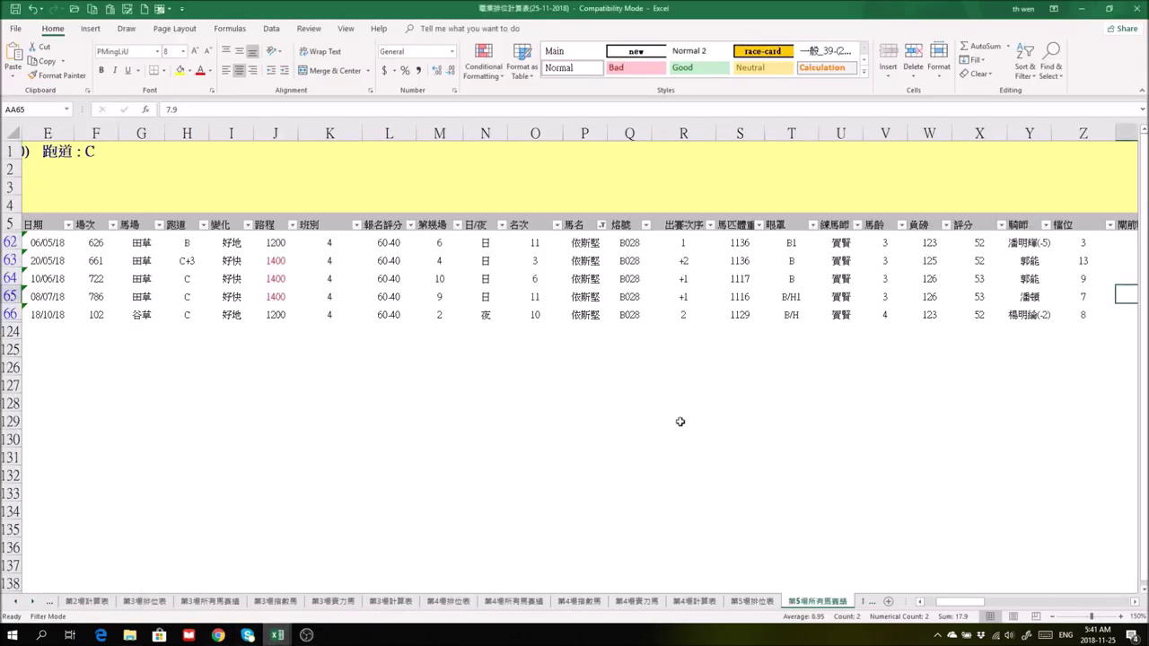
pyautogui.moveTo(965, 609); pyautogui.dragTo(1013, 611)
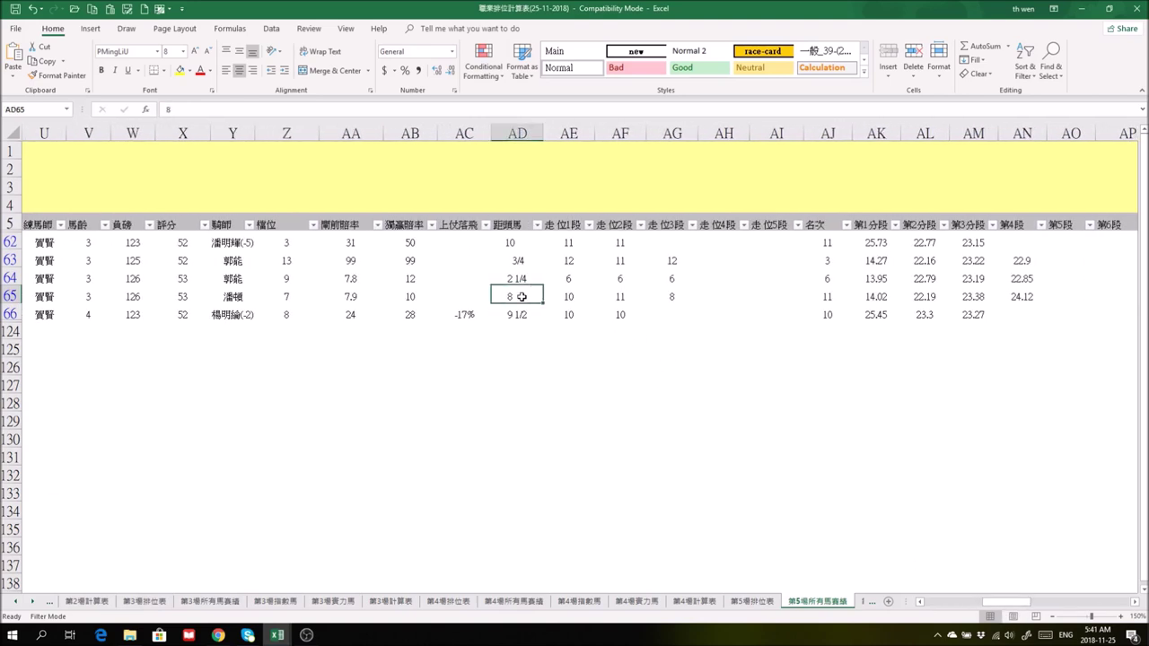
pyautogui.moveTo(1012, 609); pyautogui.dragTo(974, 606)
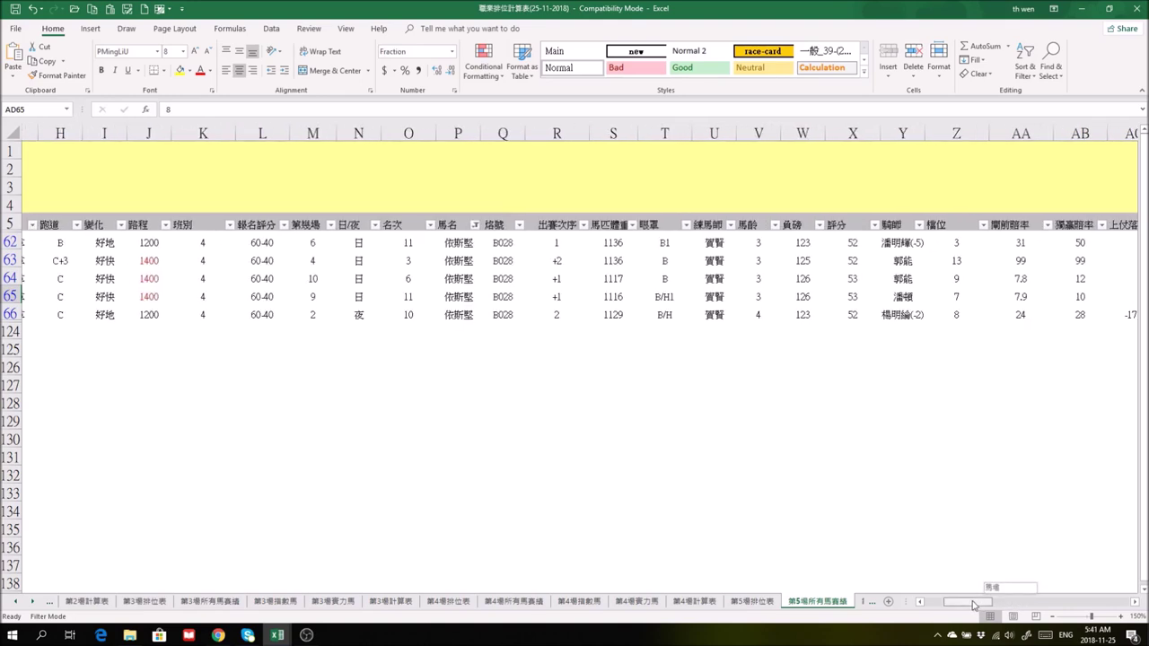
pyautogui.moveTo(975, 606); pyautogui.dragTo(1001, 601)
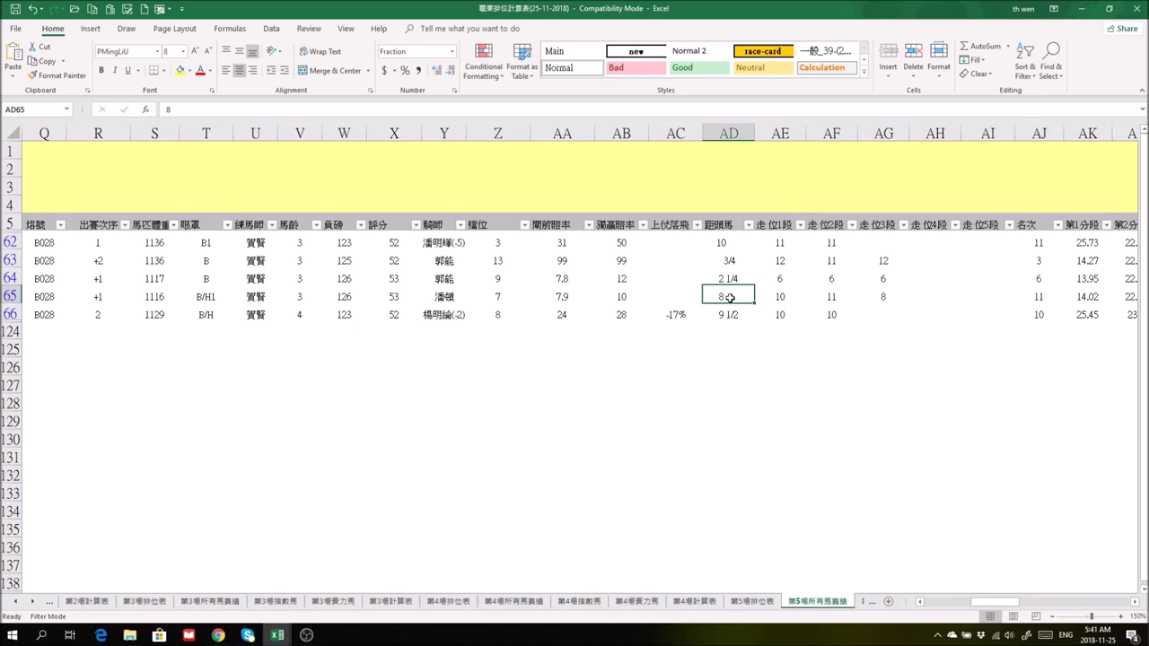
pyautogui.moveTo(1005, 608); pyautogui.dragTo(945, 611)
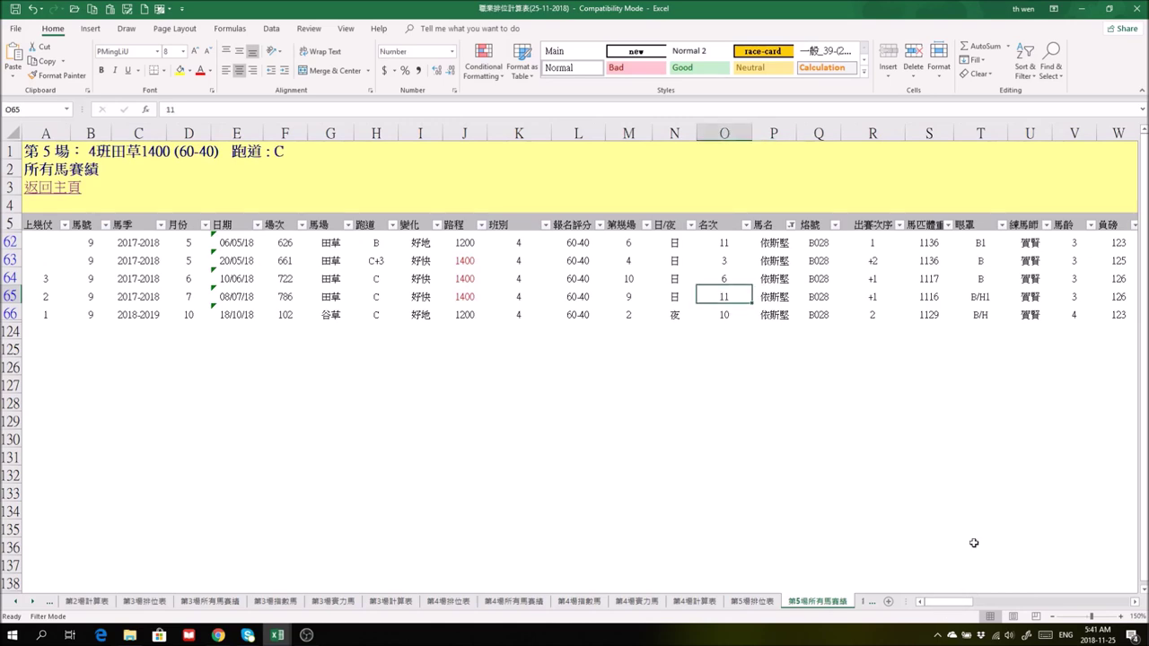
pyautogui.moveTo(968, 609); pyautogui.dragTo(1020, 610)
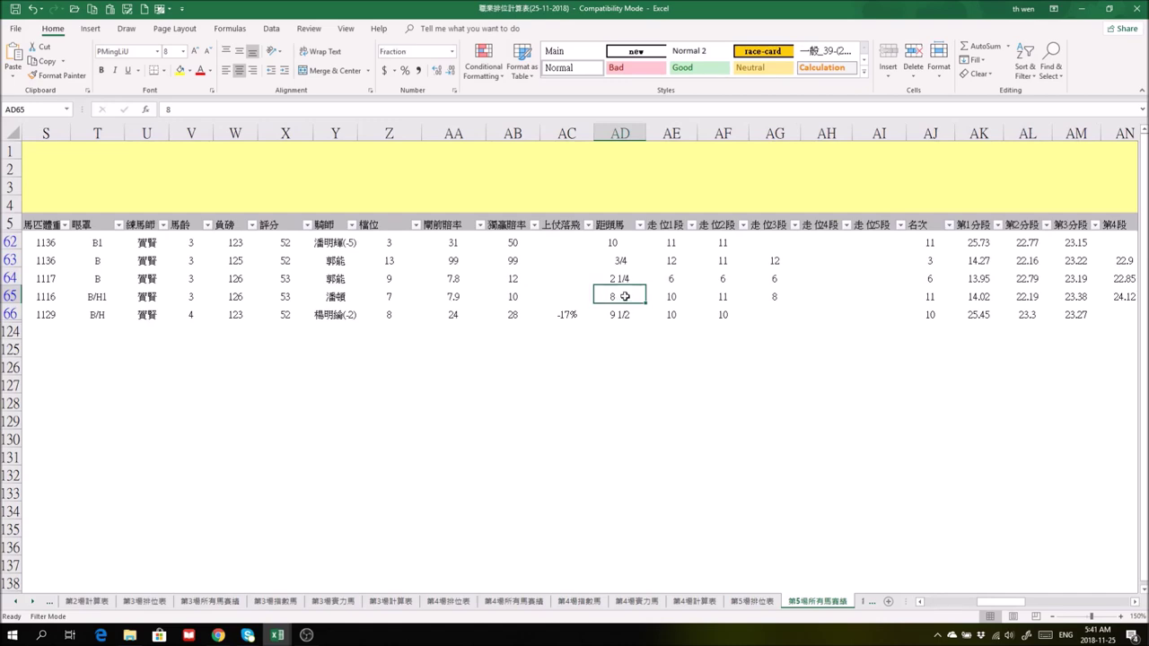
pyautogui.moveTo(1014, 604); pyautogui.dragTo(911, 601)
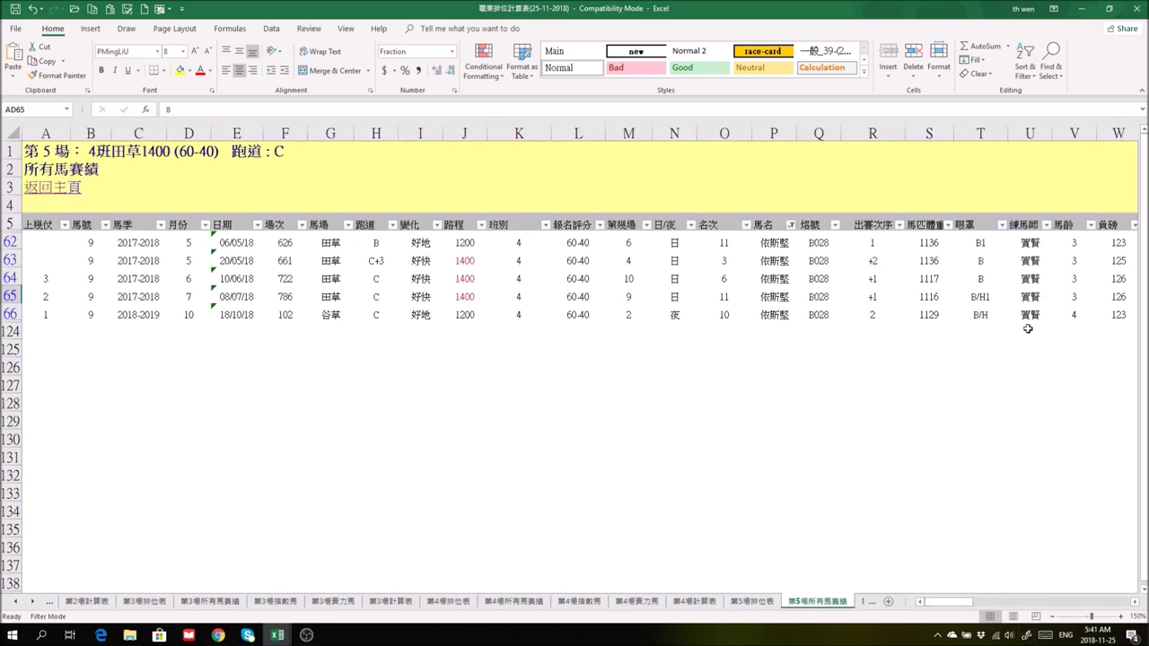
# - Examine the 18/10/18 run's rating band, race number, day/night session and distance
pyautogui.click(592, 313)
pyautogui.moveTo(595, 312); pyautogui.dragTo(688, 310)
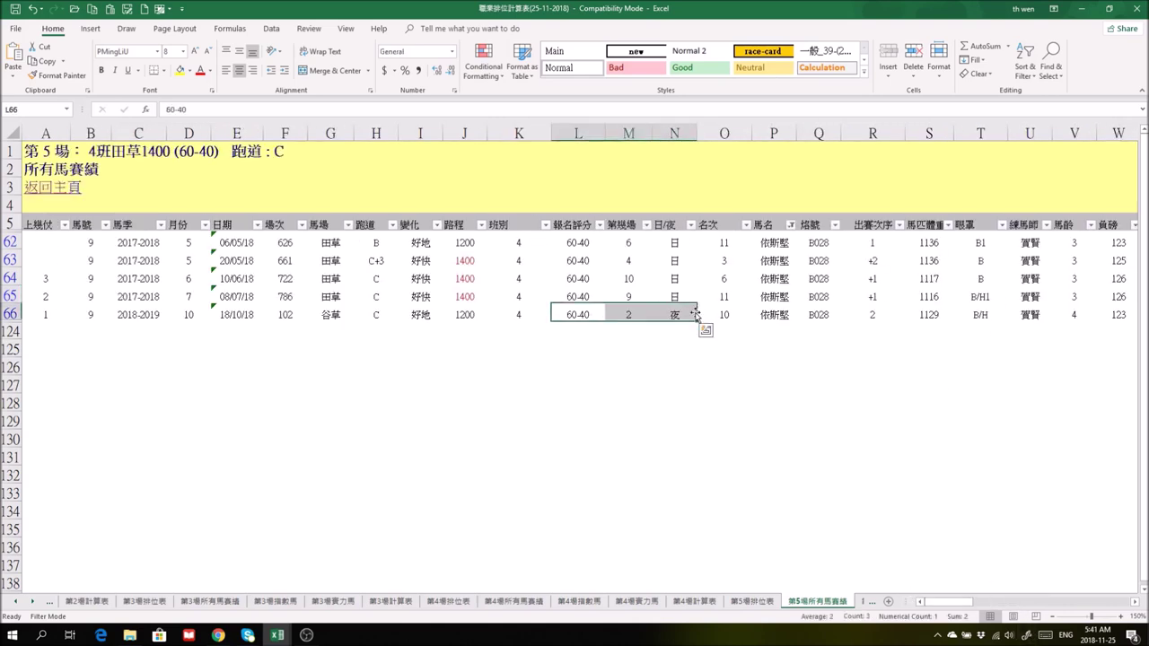
pyautogui.click(115, 312)
pyautogui.click(444, 311)
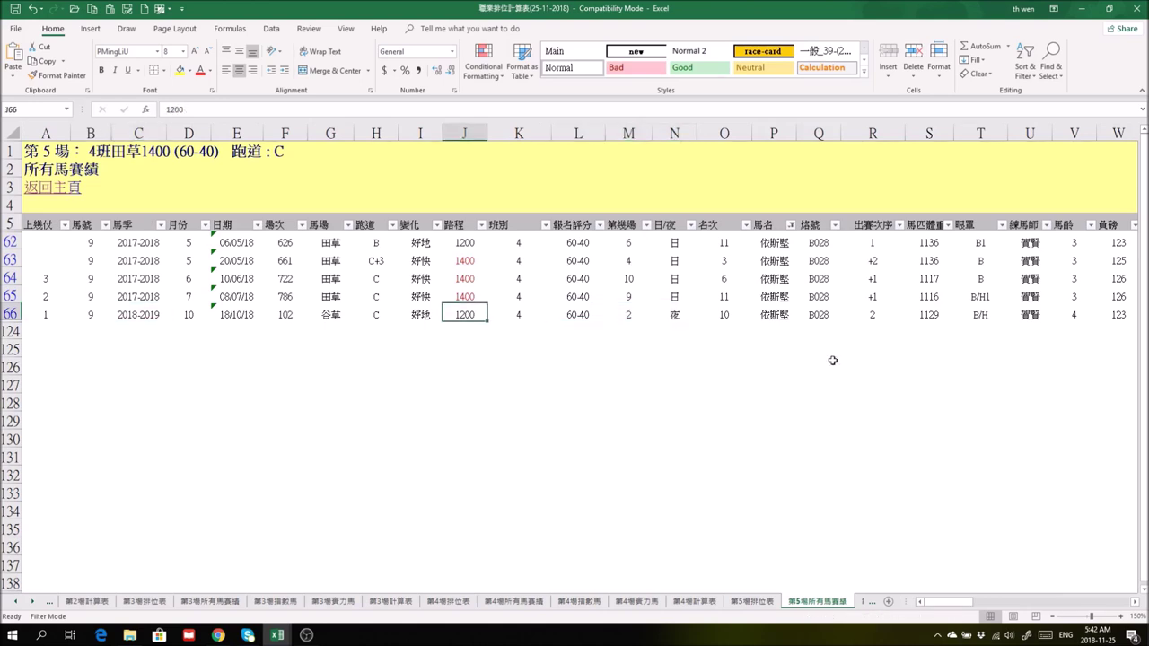
# - Check the 18/10/18 run's 檔位 draw and compare its odds and running positions with the earlier runs
pyautogui.moveTo(943, 607); pyautogui.dragTo(978, 608)
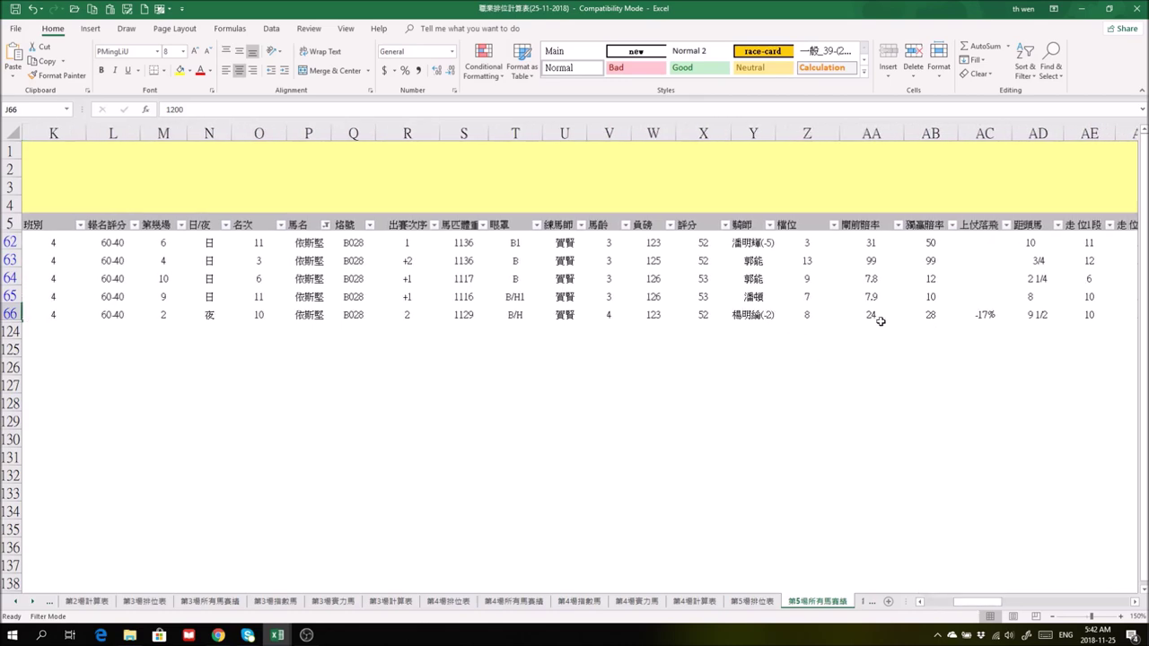
pyautogui.click(807, 316)
pyautogui.moveTo(991, 608); pyautogui.dragTo(883, 390)
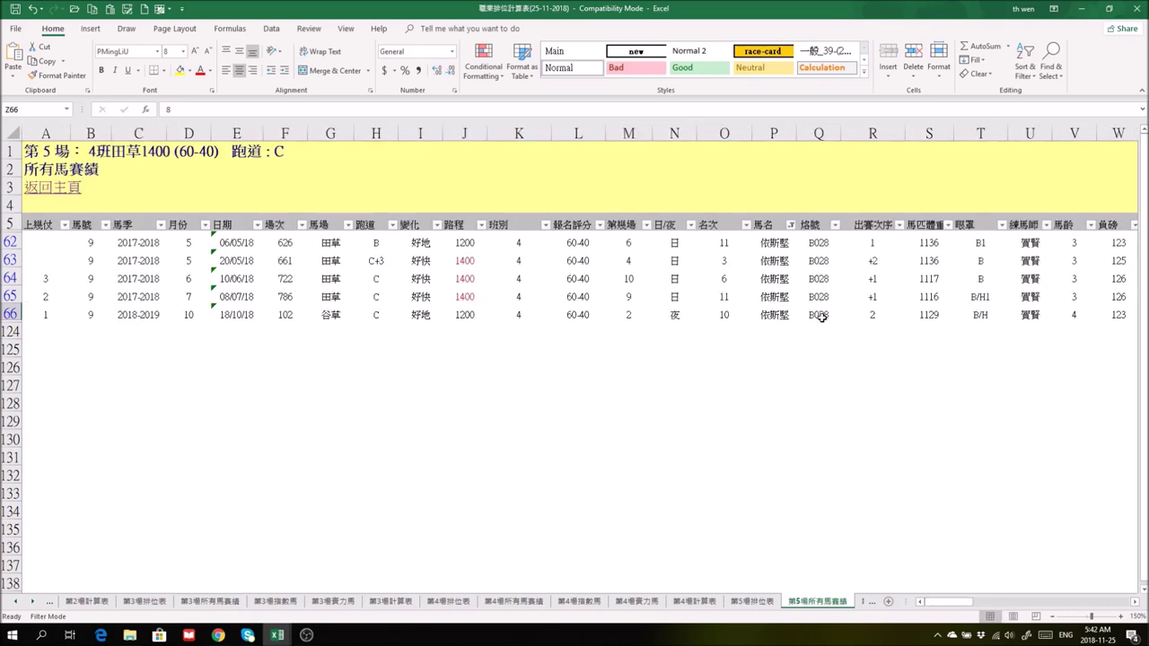
pyautogui.moveTo(948, 603); pyautogui.dragTo(1003, 614)
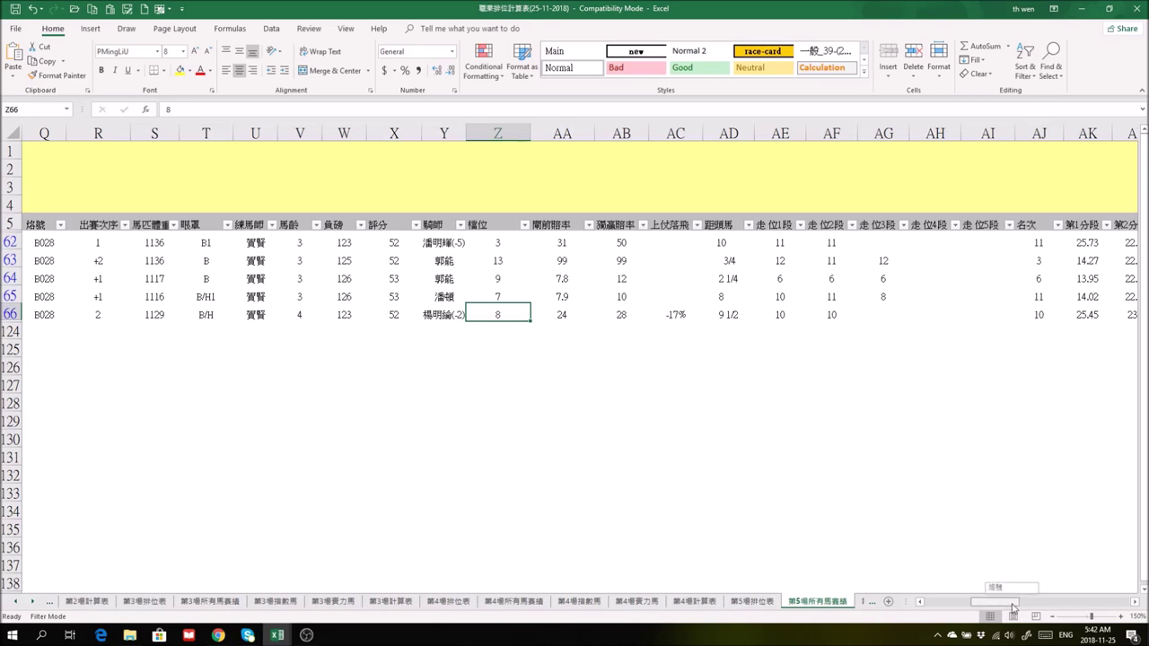
pyautogui.moveTo(997, 602); pyautogui.dragTo(950, 601)
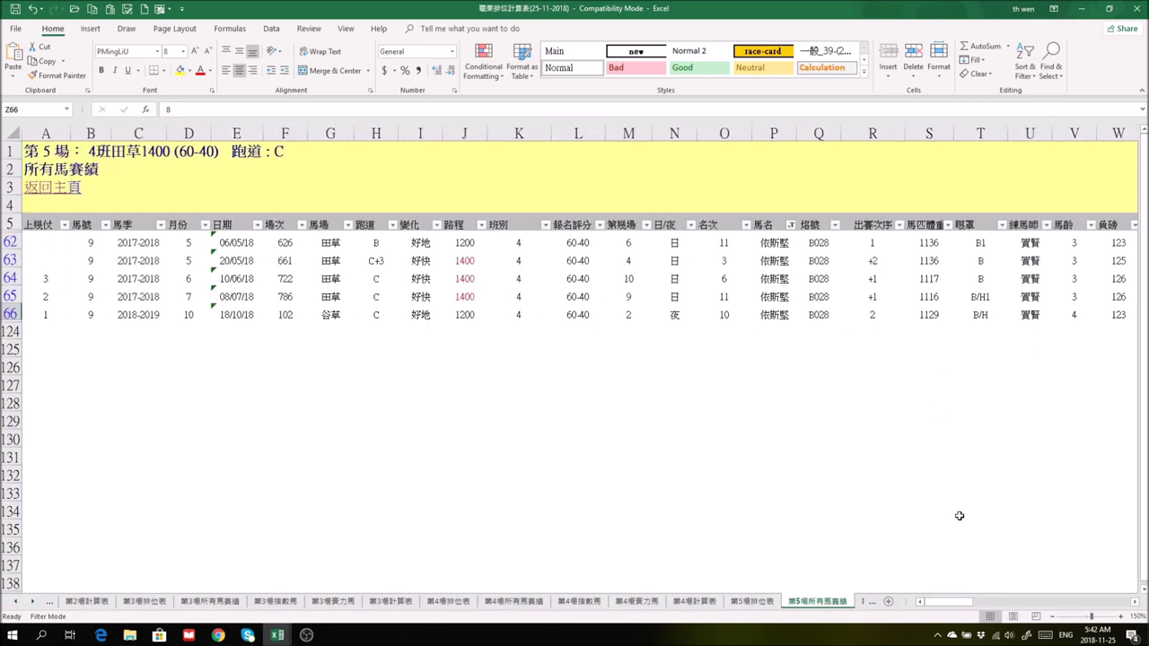
# - Recheck the jockey of the 08/07/18 run against the 18/10/18 run's
pyautogui.moveTo(945, 602); pyautogui.dragTo(983, 607)
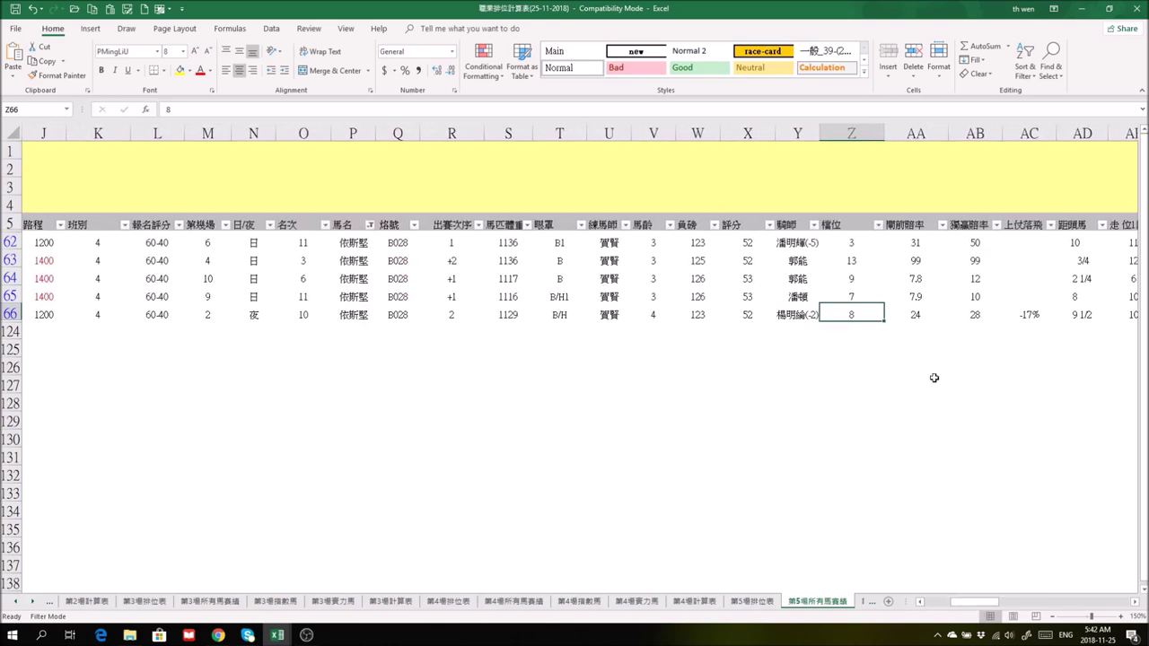
pyautogui.click(815, 296)
pyautogui.moveTo(977, 603); pyautogui.dragTo(952, 606)
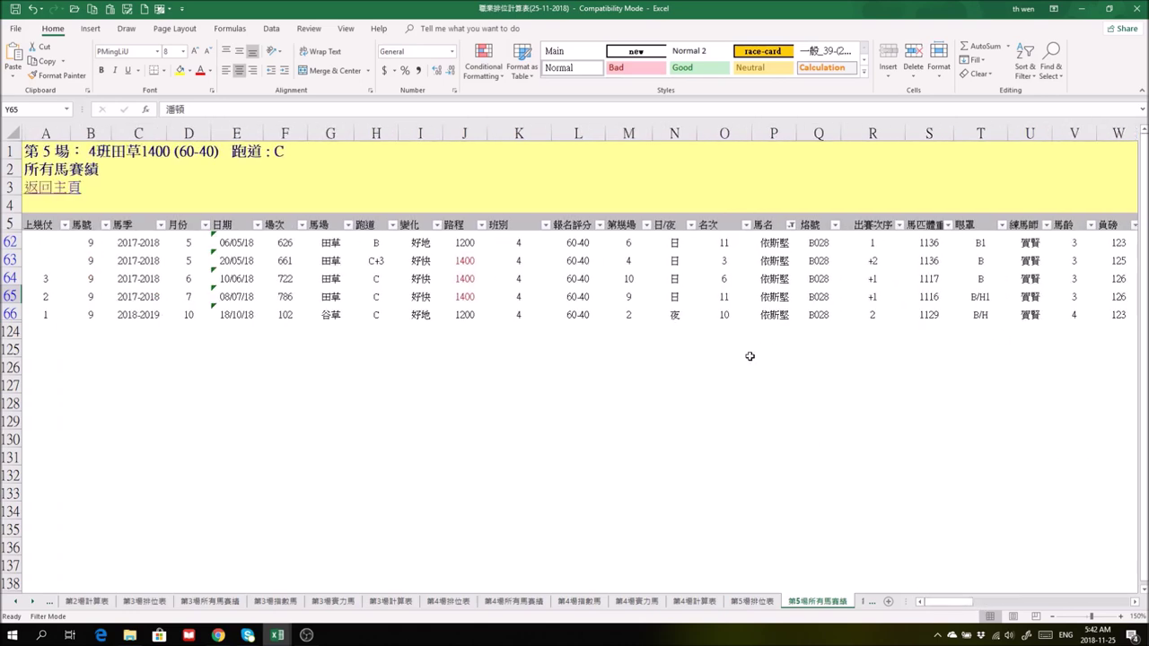
# - Open the 第5場排位表 sheet and review race 5's predicted early positions and its win and place odds
pyautogui.click(752, 602)
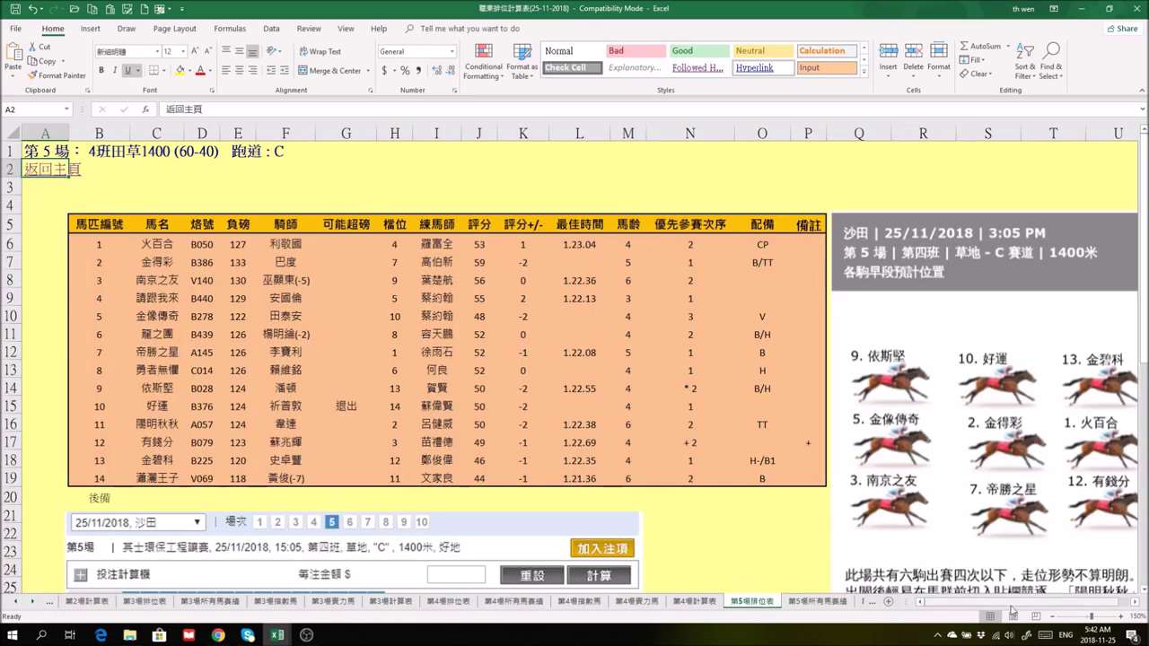
pyautogui.moveTo(1013, 607); pyautogui.dragTo(1133, 604)
pyautogui.click(1134, 603)
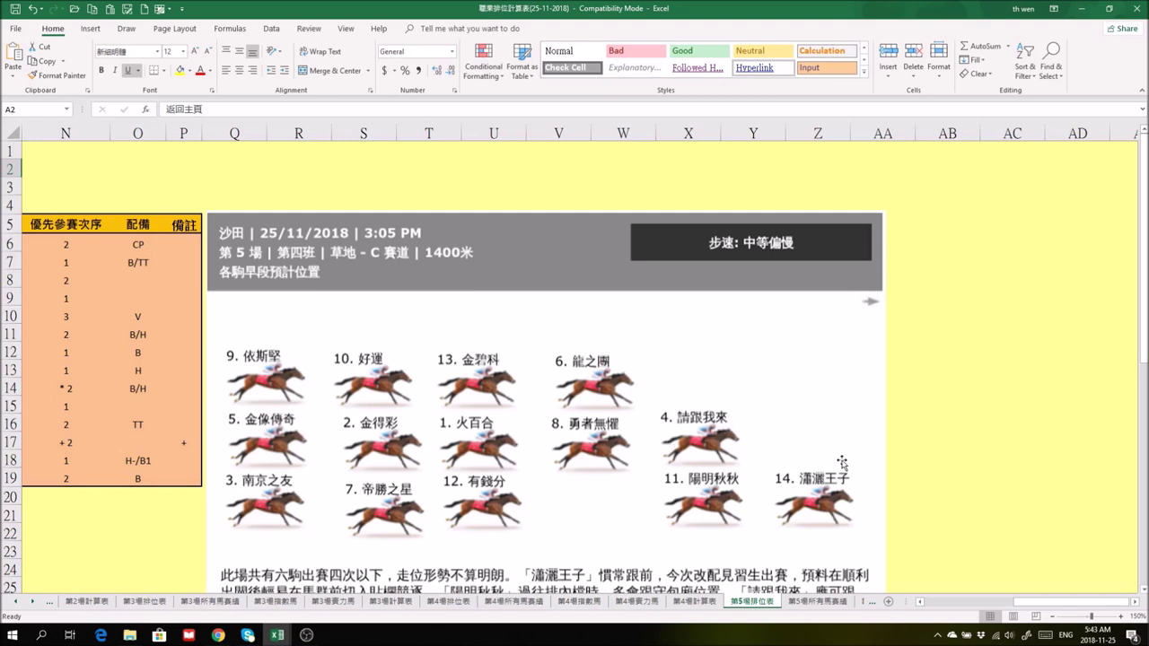
pyautogui.moveTo(1042, 603); pyautogui.dragTo(957, 609)
pyautogui.scroll(-6, 729, 503)
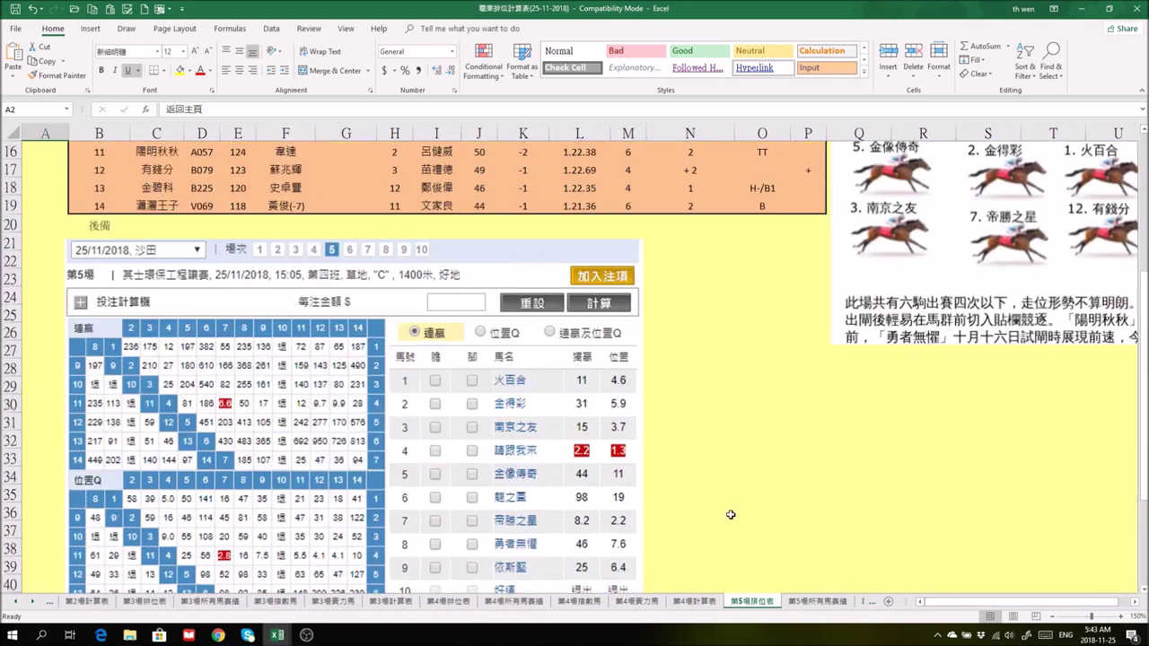
pyautogui.scroll(-1, 731, 477)
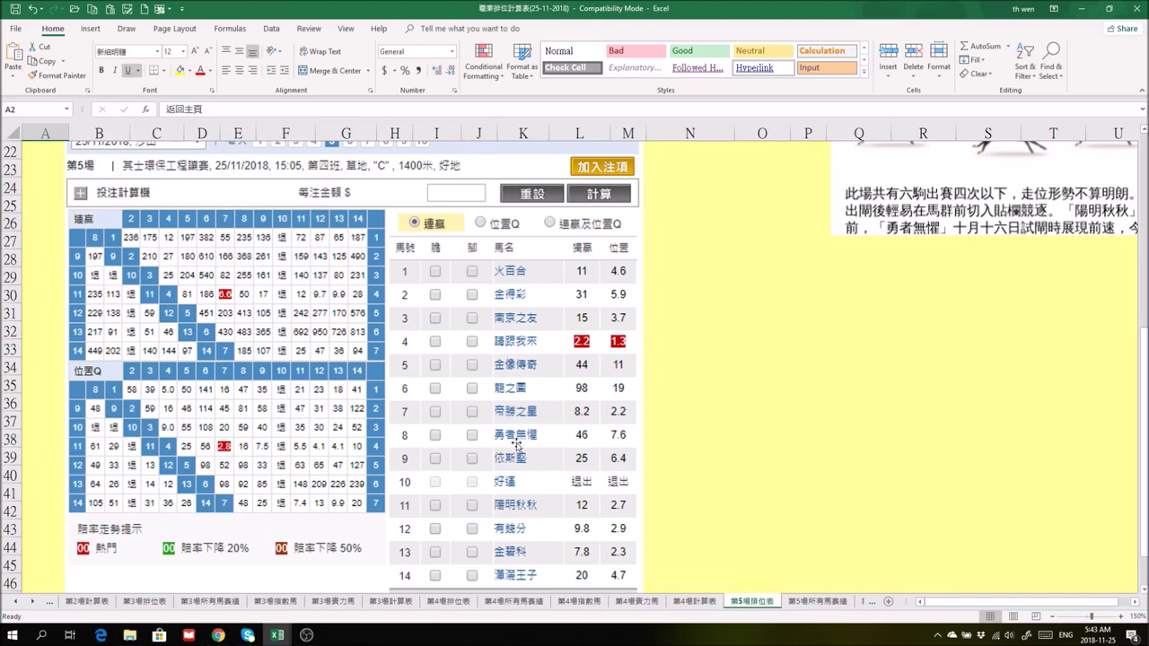
# - Open race 5's 第5場實力馬 sheet to view the strongest contenders
pyautogui.click(848, 601)
pyautogui.click(860, 602)
pyautogui.click(857, 605)
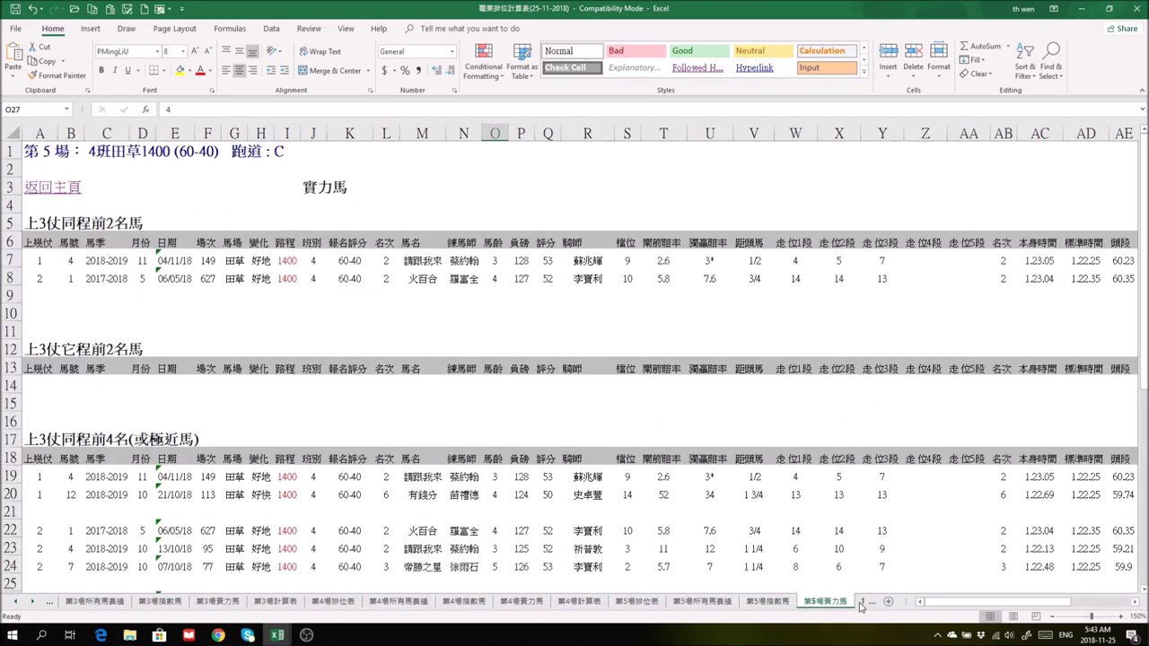
# - Review the 上3仗同程前4名 section, checking the recent runs and finishing positions of 請跟我來 and 有錢分
pyautogui.scroll(-3, 810, 513)
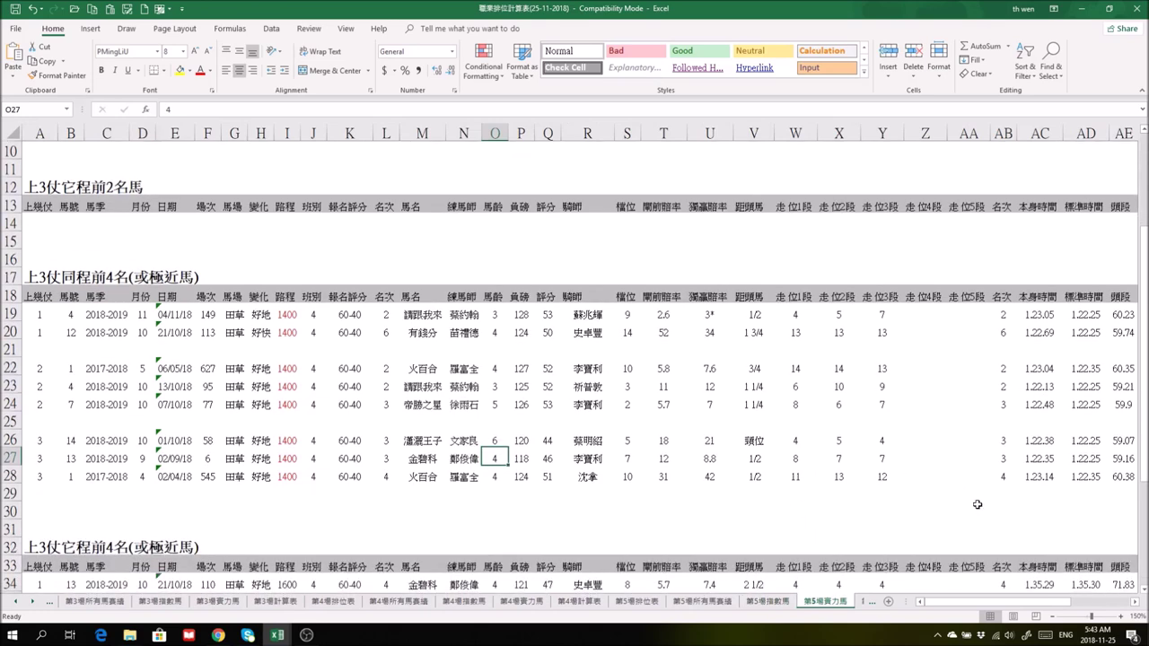
pyautogui.moveTo(1027, 610); pyautogui.dragTo(1030, 609)
pyautogui.click(495, 315)
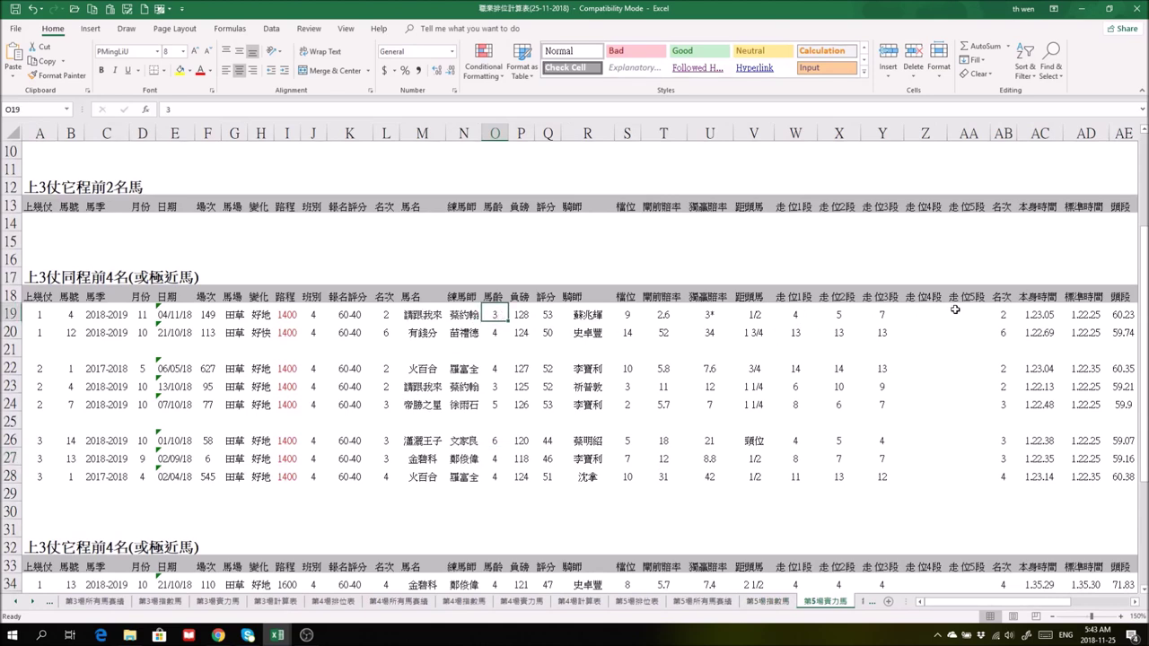
pyautogui.click(955, 313)
pyautogui.click(431, 332)
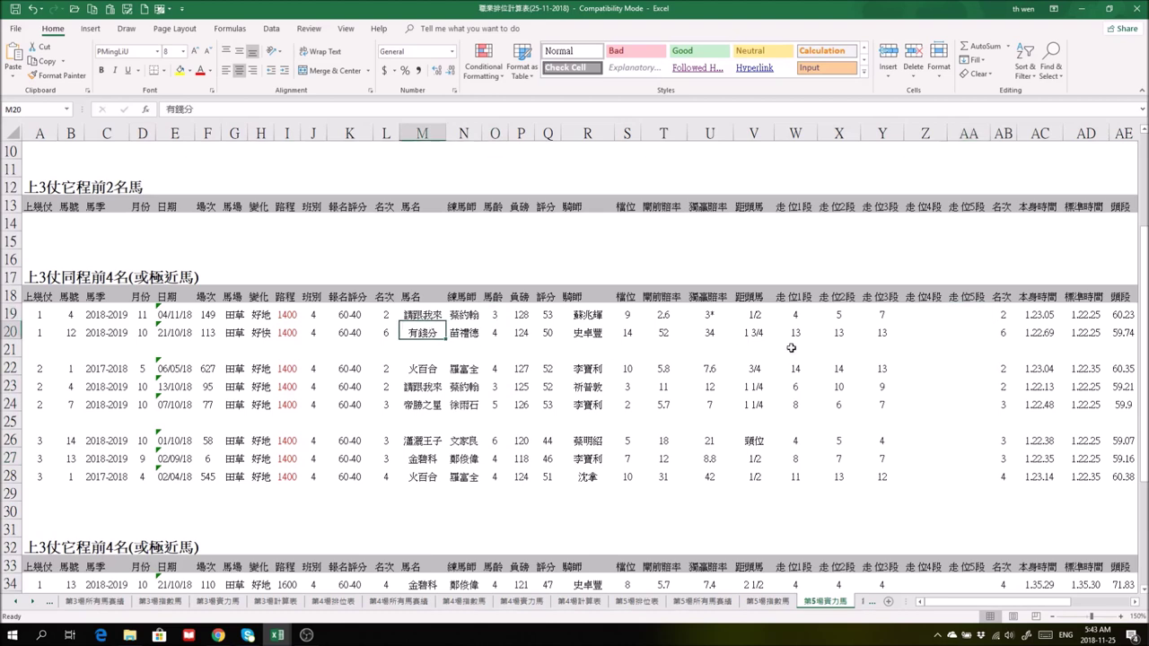
pyautogui.click(842, 335)
pyautogui.click(997, 331)
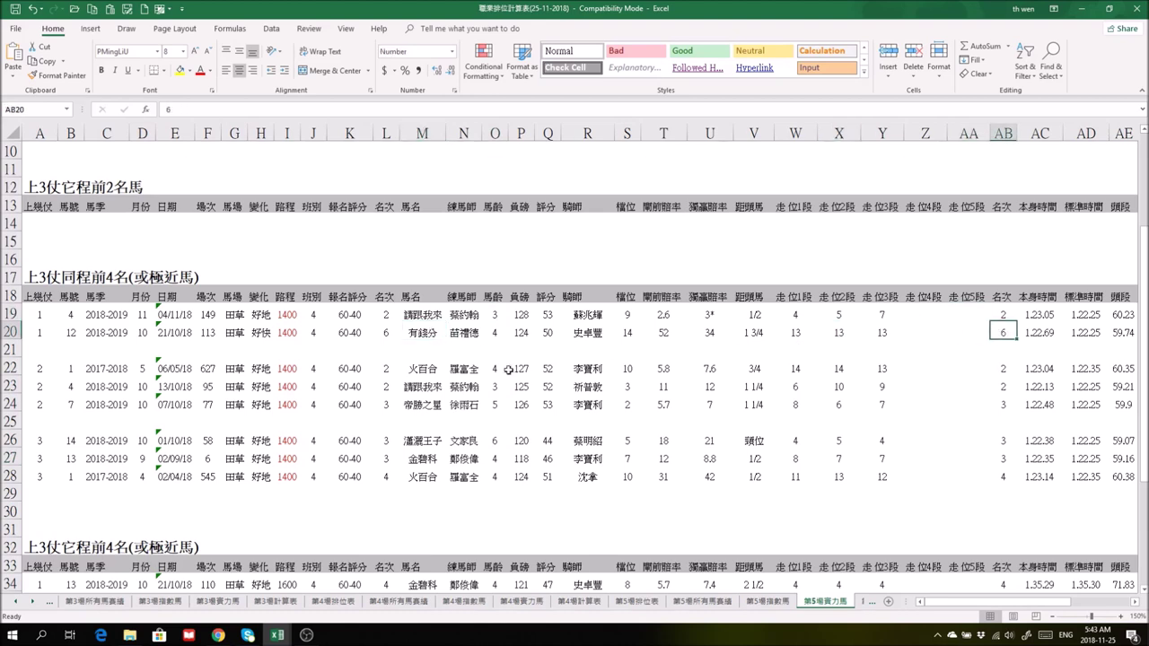
# - Check 火百合's second-last run and its 名次, and highlight the horse names from 請跟我來 in row 19 through row 23
pyautogui.click(431, 370)
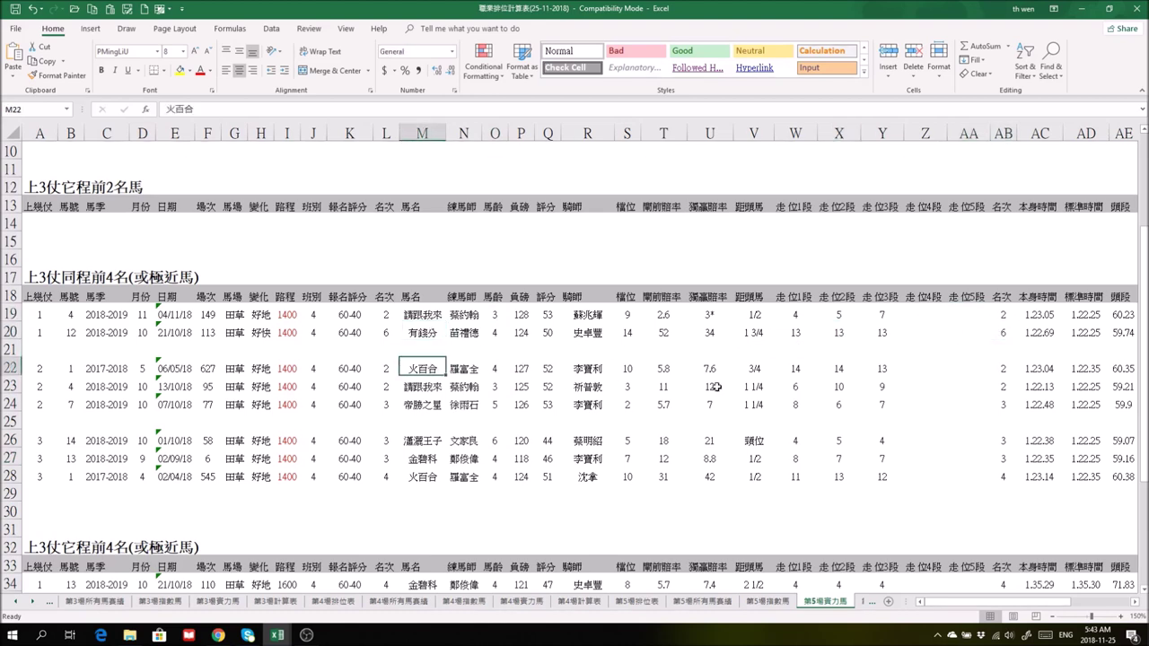
pyautogui.click(998, 369)
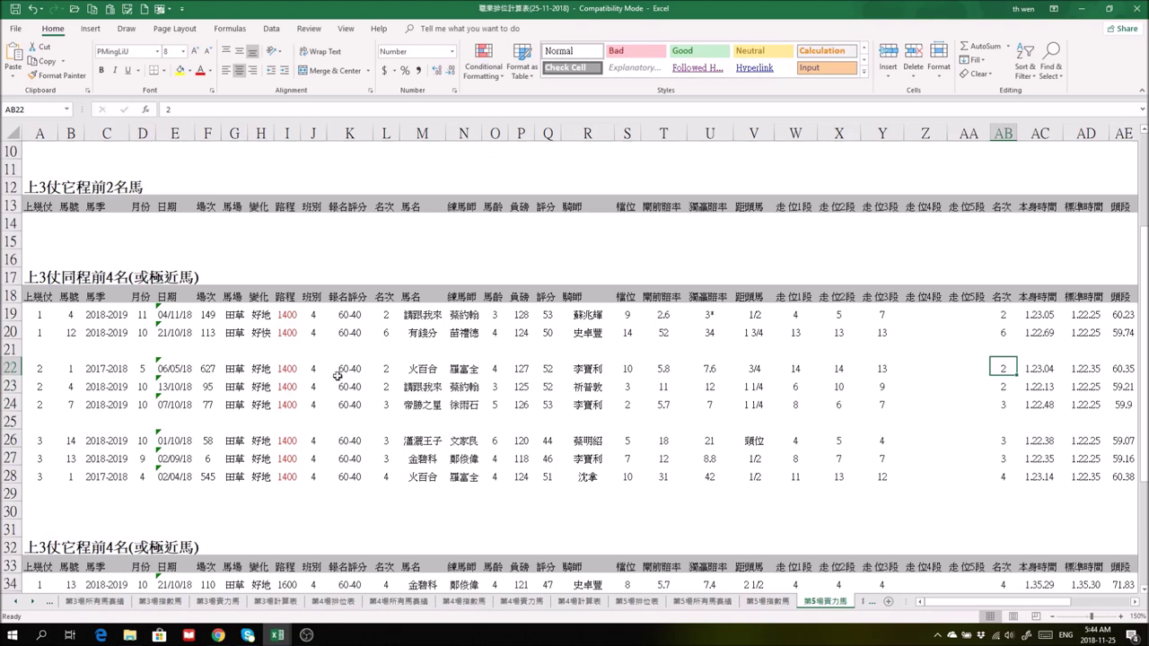
pyautogui.moveTo(418, 315); pyautogui.dragTo(428, 389)
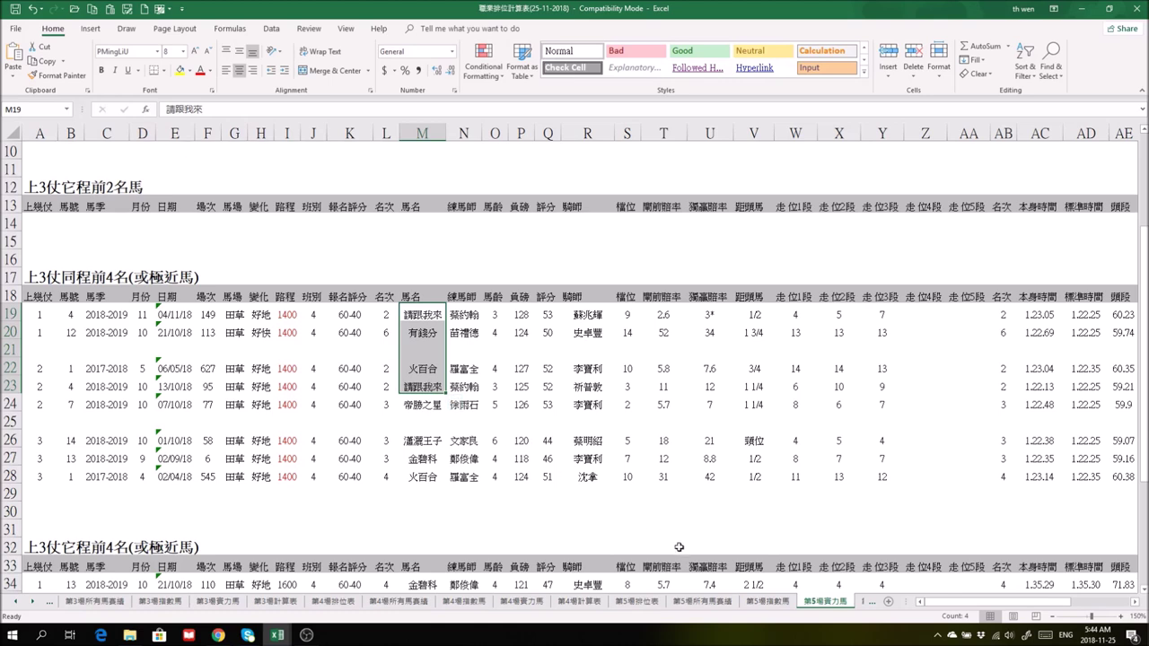
# - Check race 5's odds on the 第5場排位表 sheet, and open the 練馬師 騎師 table in the 職業數據庫 workbook
pyautogui.click(641, 603)
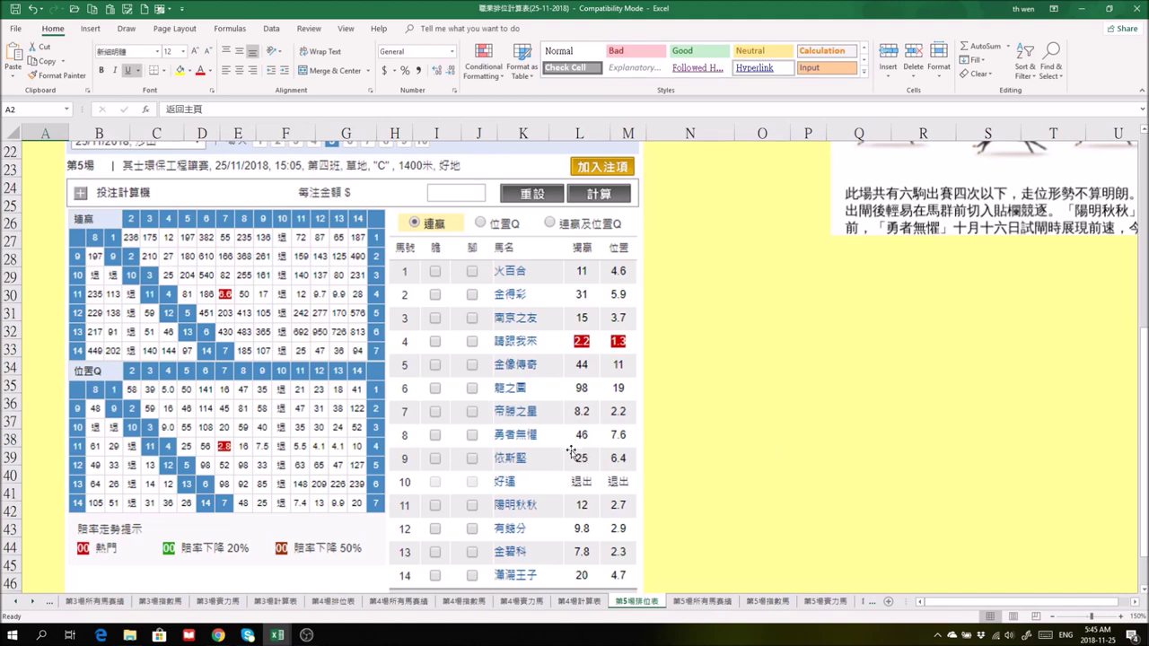
pyautogui.click(278, 635)
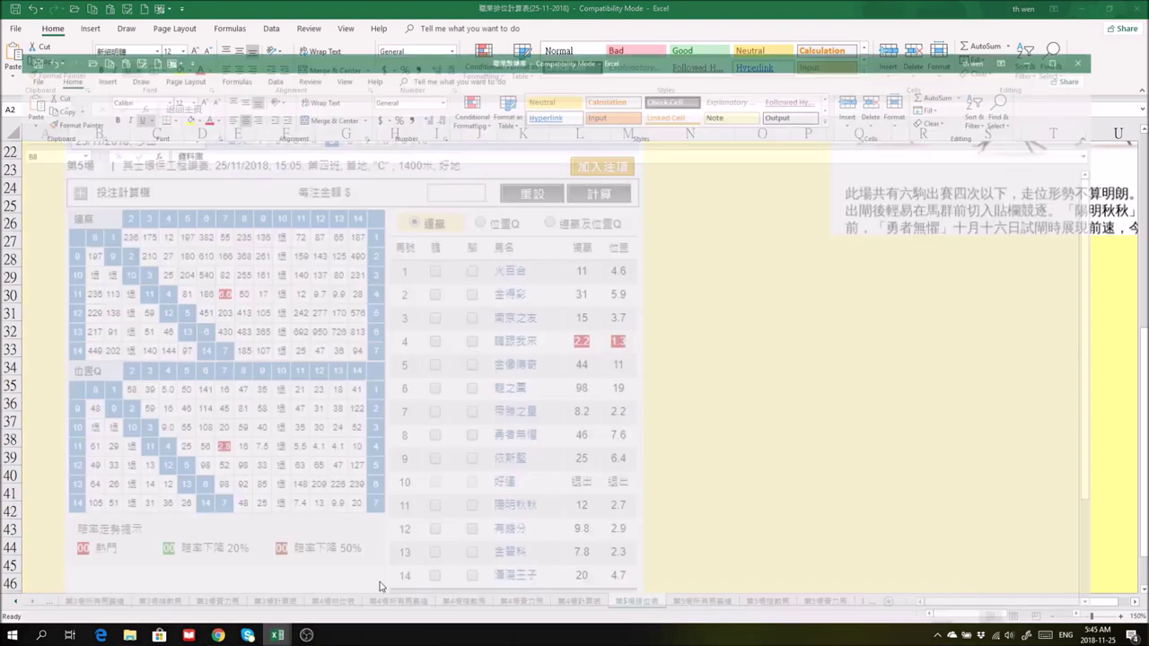
pyautogui.click(329, 607)
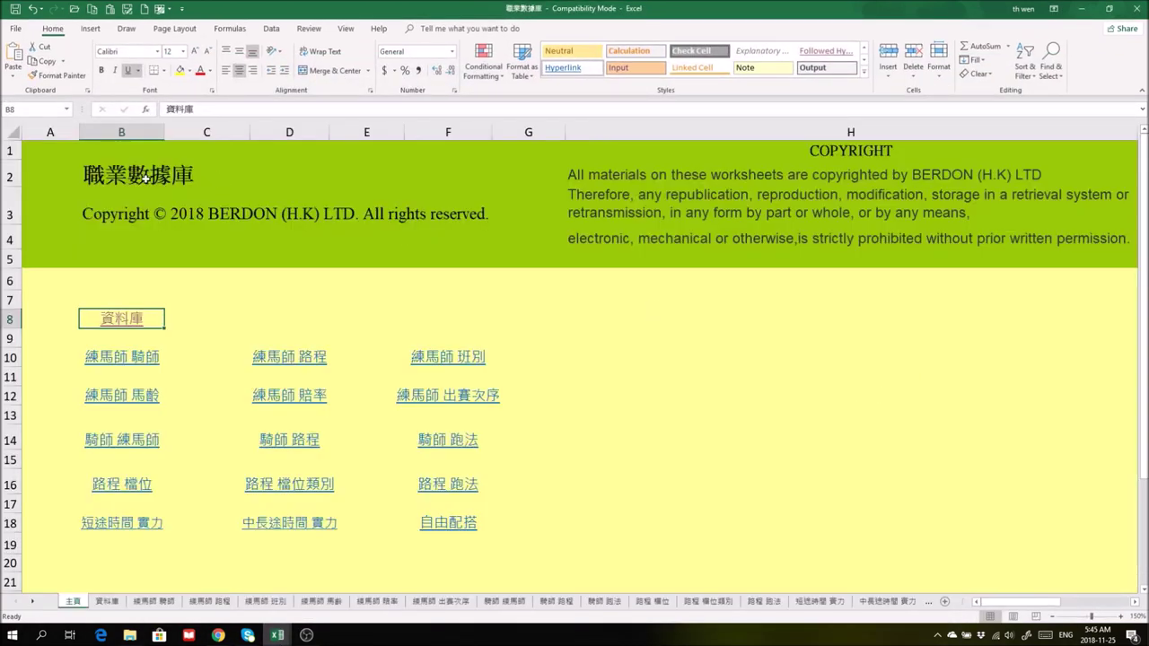
pyautogui.click(123, 361)
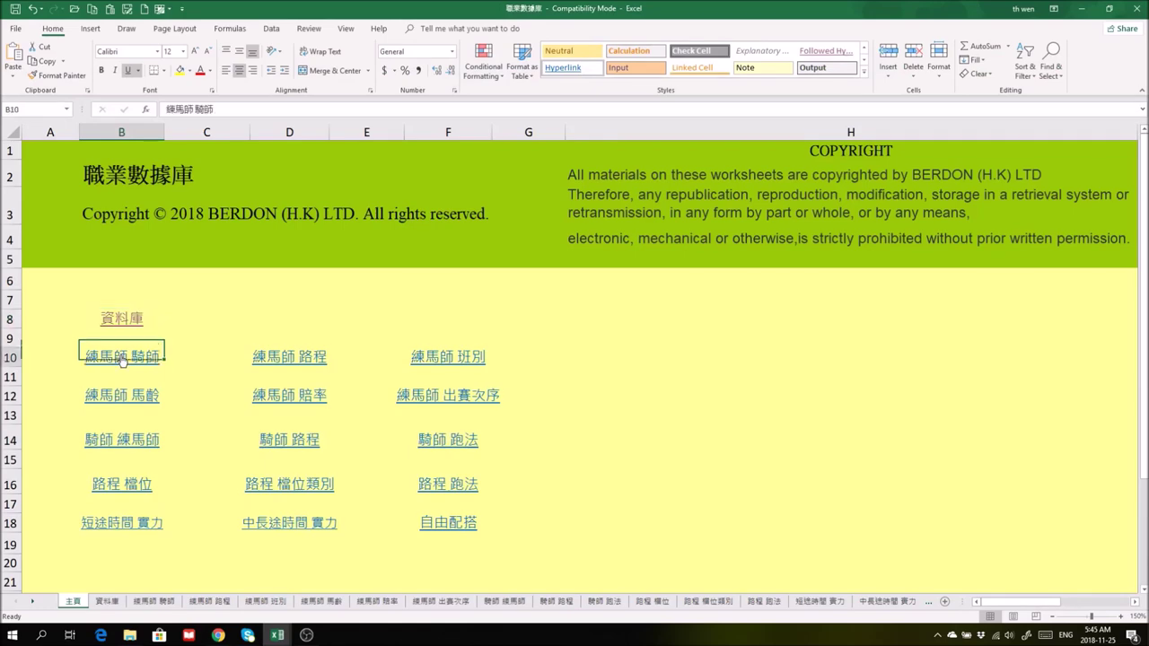
pyautogui.click(123, 361)
# - Compare the first-listed jockey's W 次數 and 入Q次數 with the trainer's grand totals for the 2018-2019 season
pyautogui.click(163, 188)
pyautogui.click(162, 189)
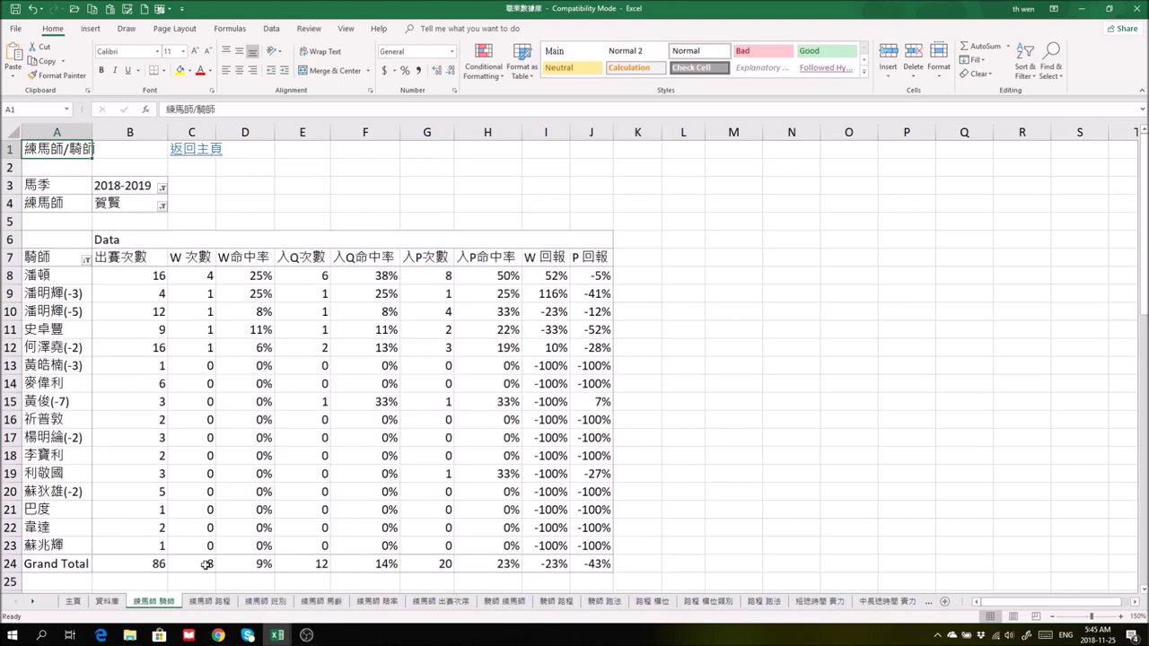
pyautogui.moveTo(202, 280)
pyautogui.moveTo(316, 567)
pyautogui.moveTo(322, 279)
# - Filter the trainer-jockey table's 馬季 to 2017-2018 and review the jockeys' results for that season
pyautogui.click(161, 187)
pyautogui.click(42, 238)
pyautogui.click(43, 249)
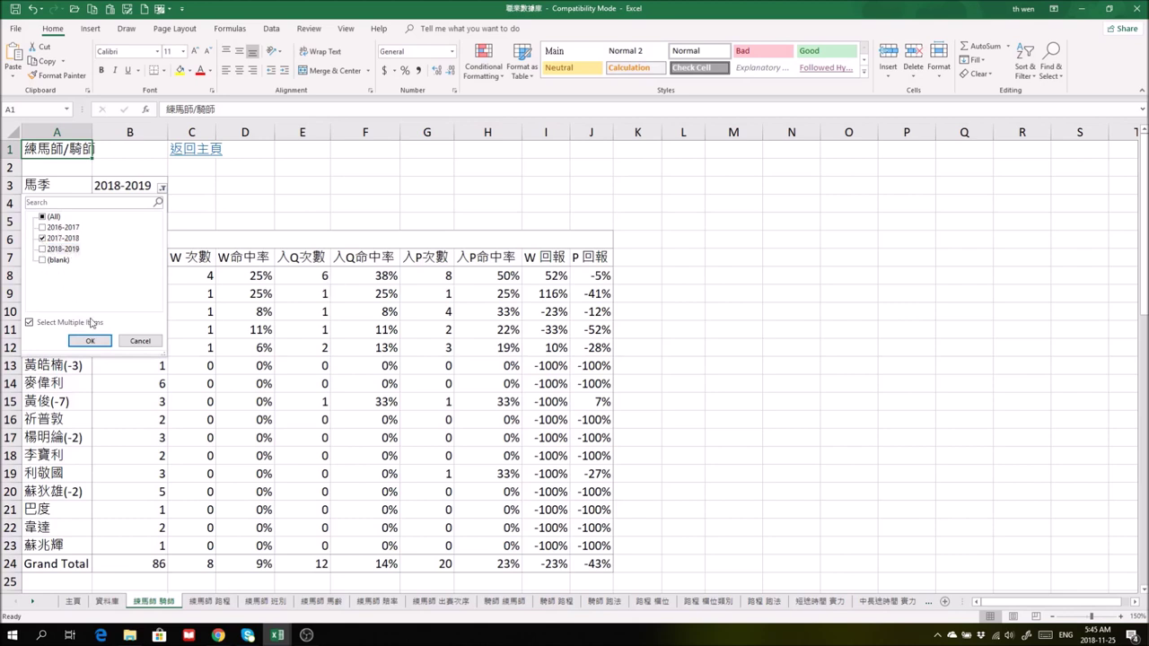
pyautogui.click(90, 341)
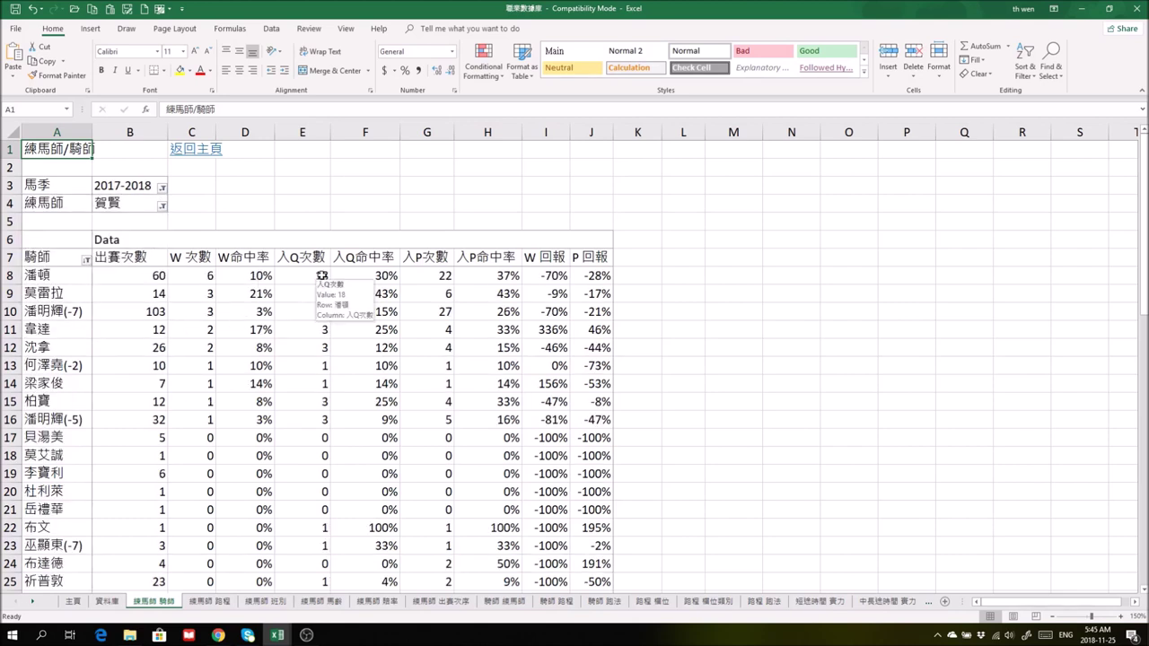
pyautogui.click(163, 207)
pyautogui.click(191, 194)
# - Set the trainer-jockey table's 馬季 filter back to 2018-2019 only
pyautogui.click(163, 188)
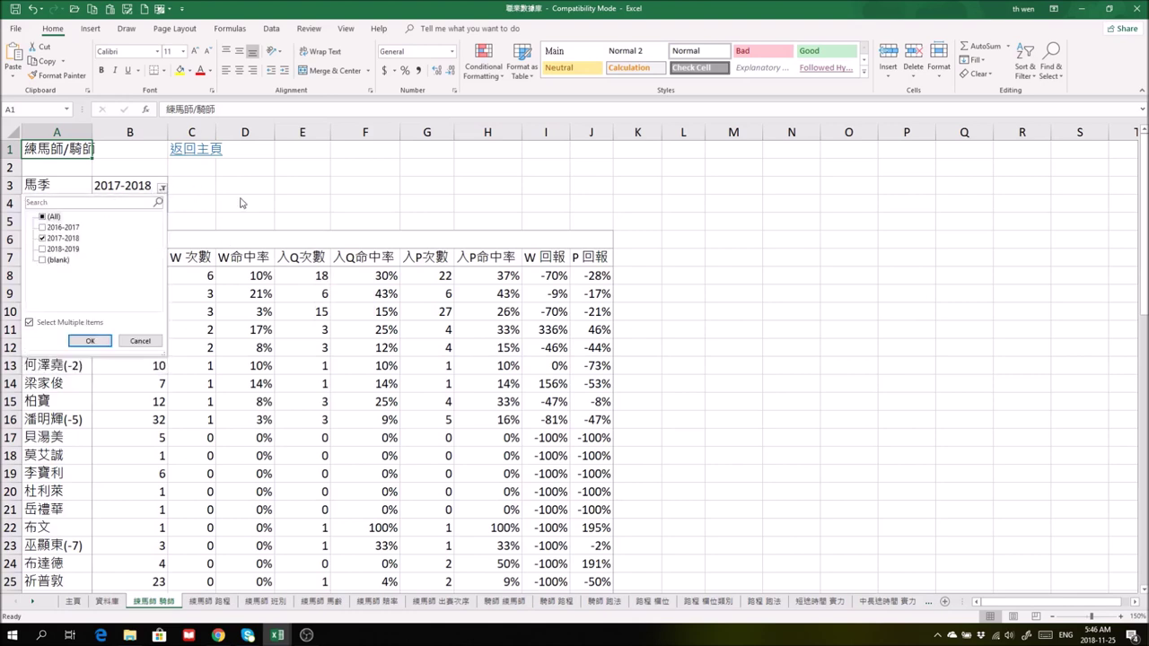
pyautogui.click(43, 239)
pyautogui.click(43, 238)
pyautogui.click(42, 250)
pyautogui.click(90, 341)
# - Return to the 職業排位計算表(25-11-2018) workbook and review race 5's odds, entry list and predicted early positions
pyautogui.moveTo(277, 635)
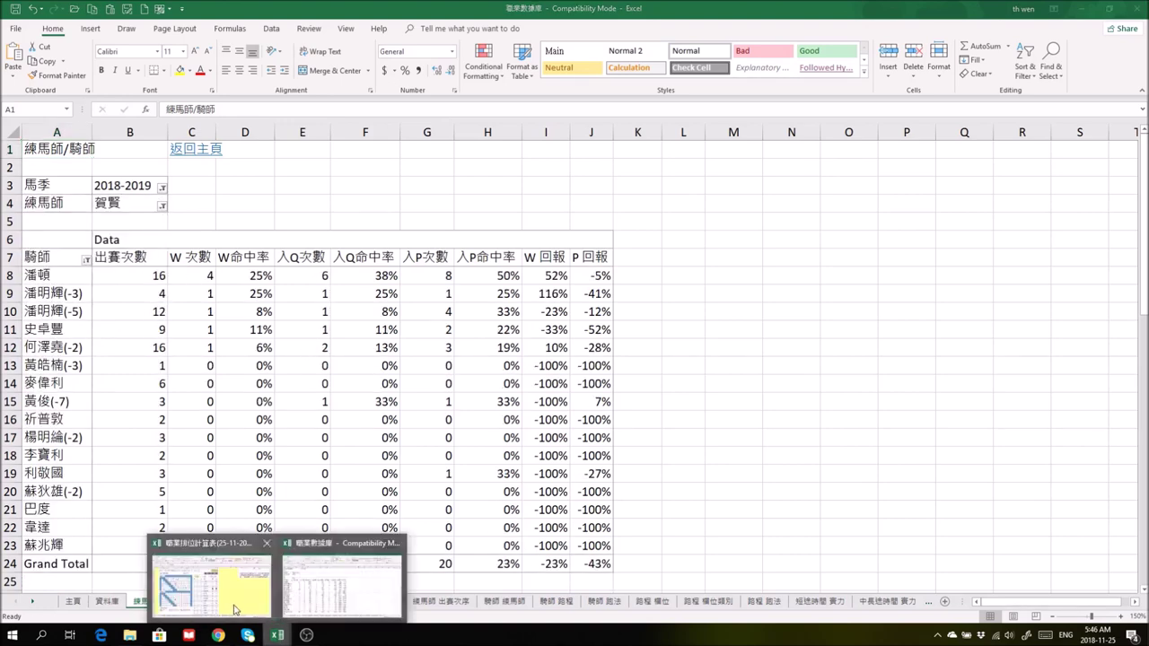
pyautogui.click(330, 584)
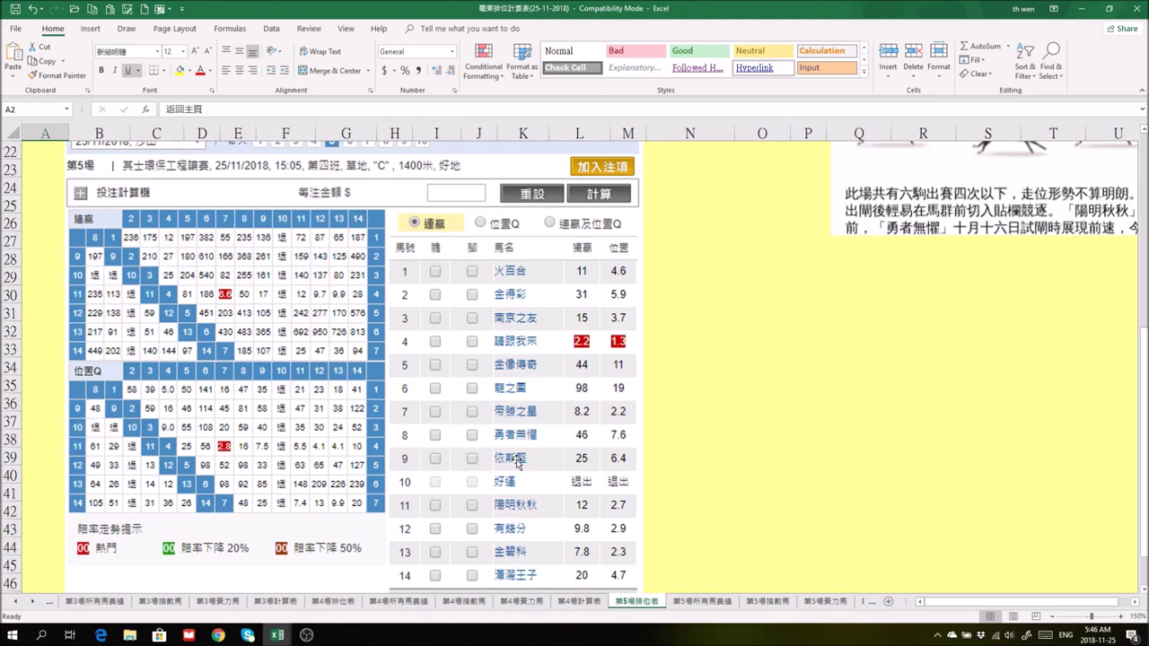
pyautogui.scroll(6, 753, 461)
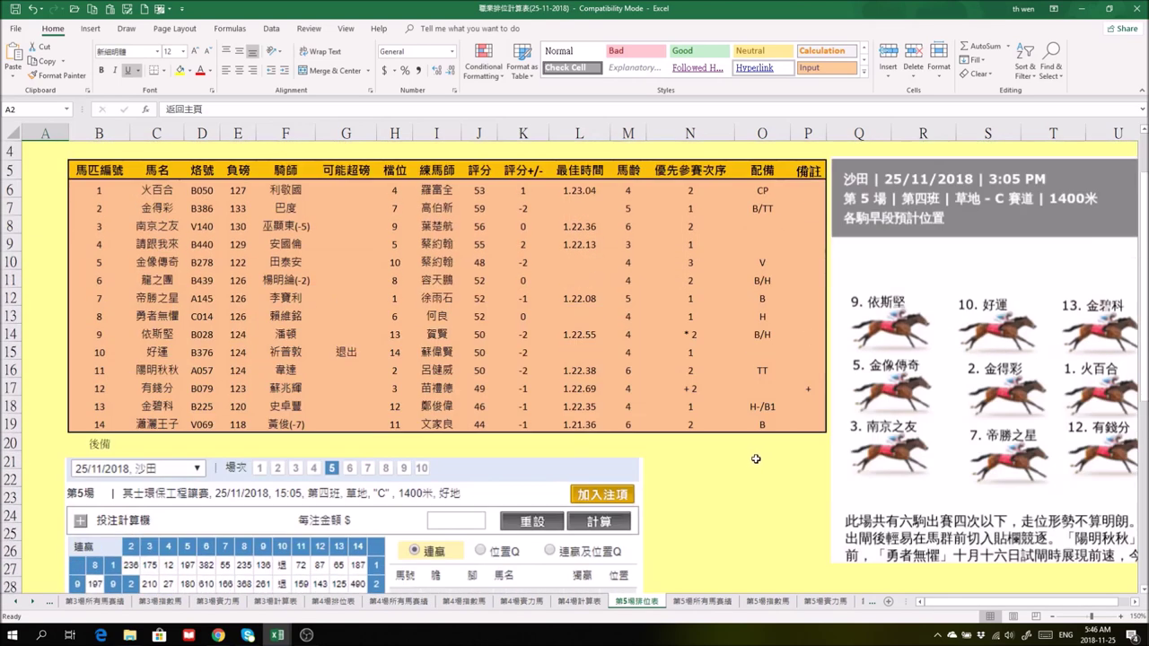
pyautogui.scroll(1, 757, 458)
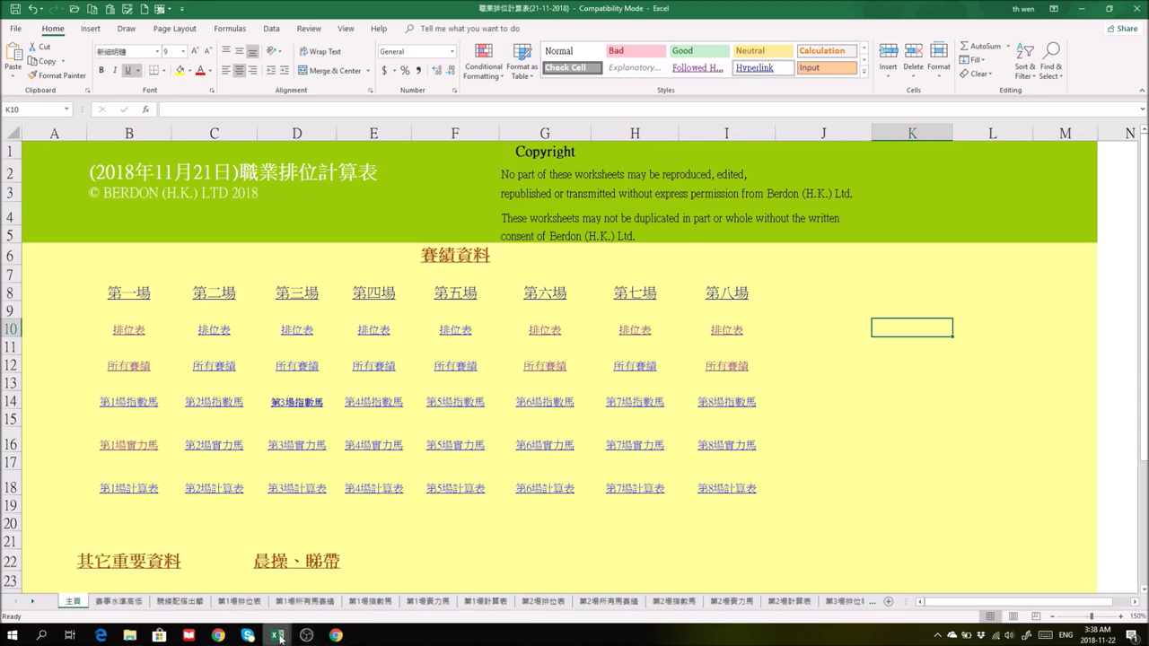
# - View the 職業數據庫 home sheet, and switch to Chrome to show the 今晚11月21日潘頓邊的馬可幫你贏過萬 video's description
pyautogui.moveTo(278, 635)
pyautogui.click(346, 574)
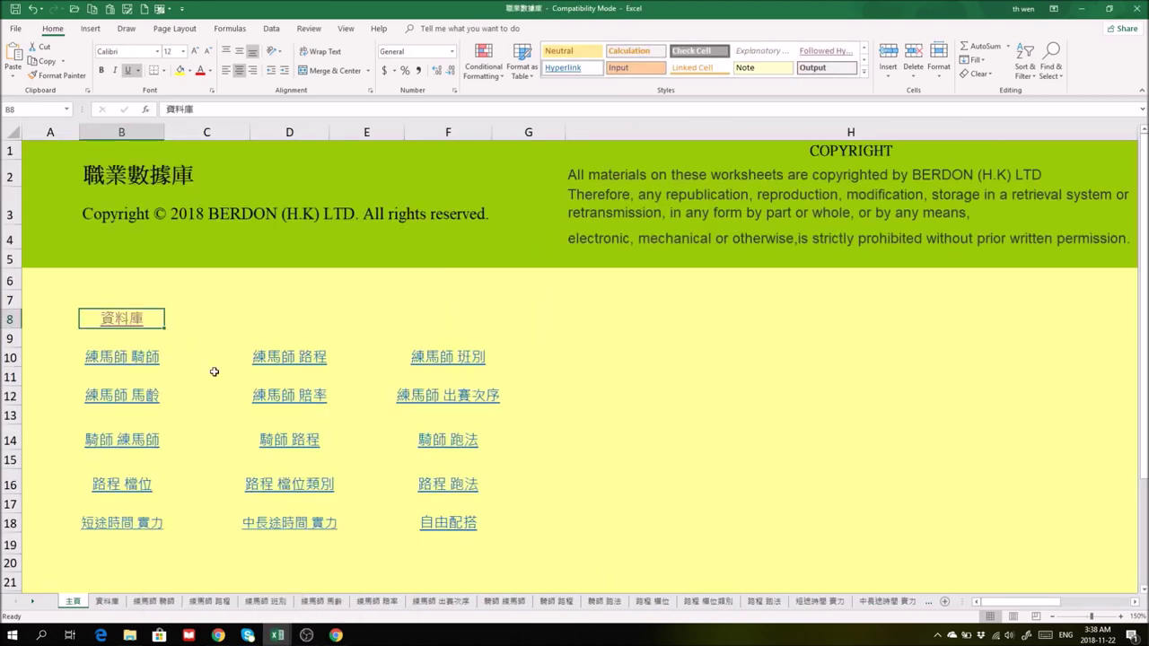
pyautogui.click(336, 635)
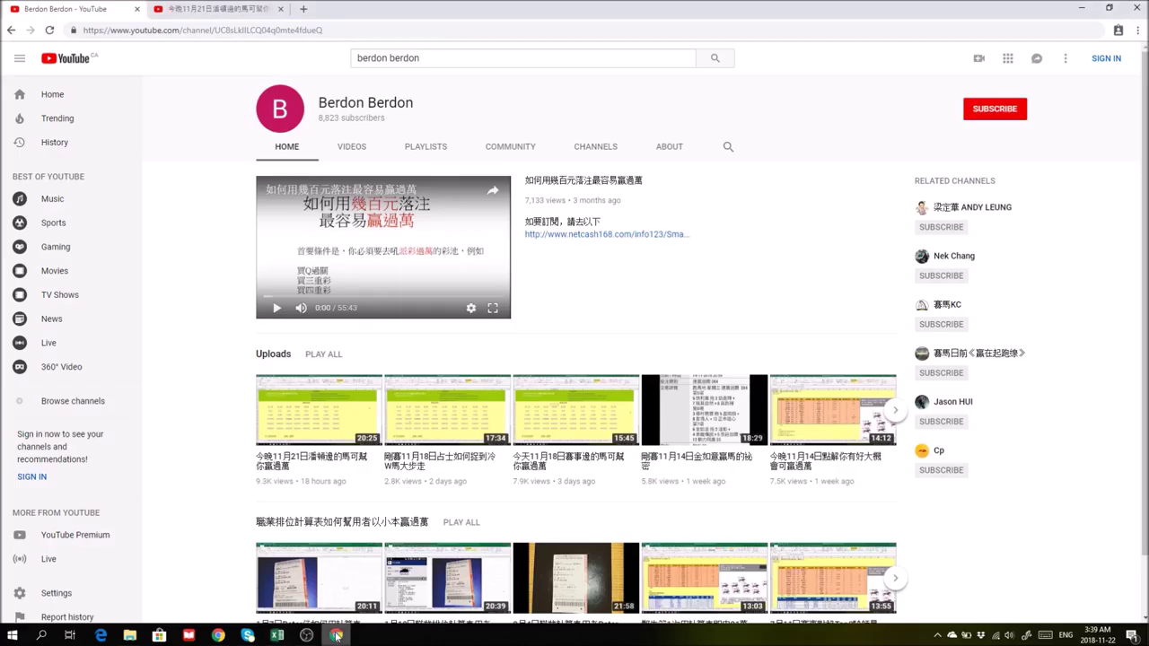
pyautogui.click(231, 16)
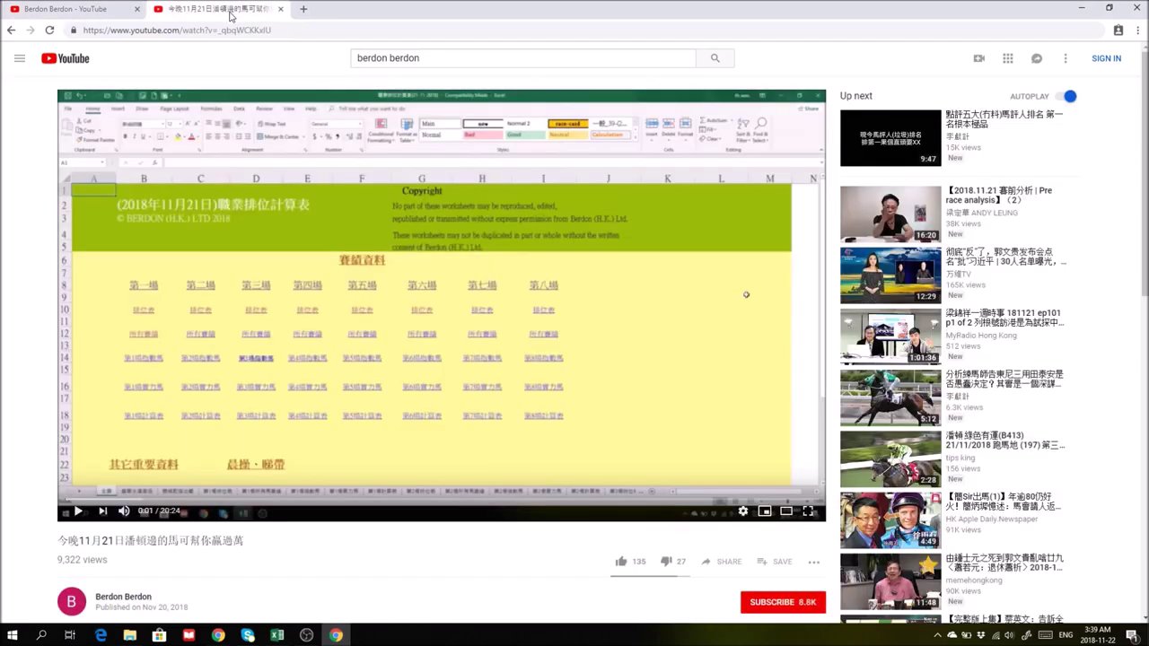
pyautogui.scroll(-1, 462, 541)
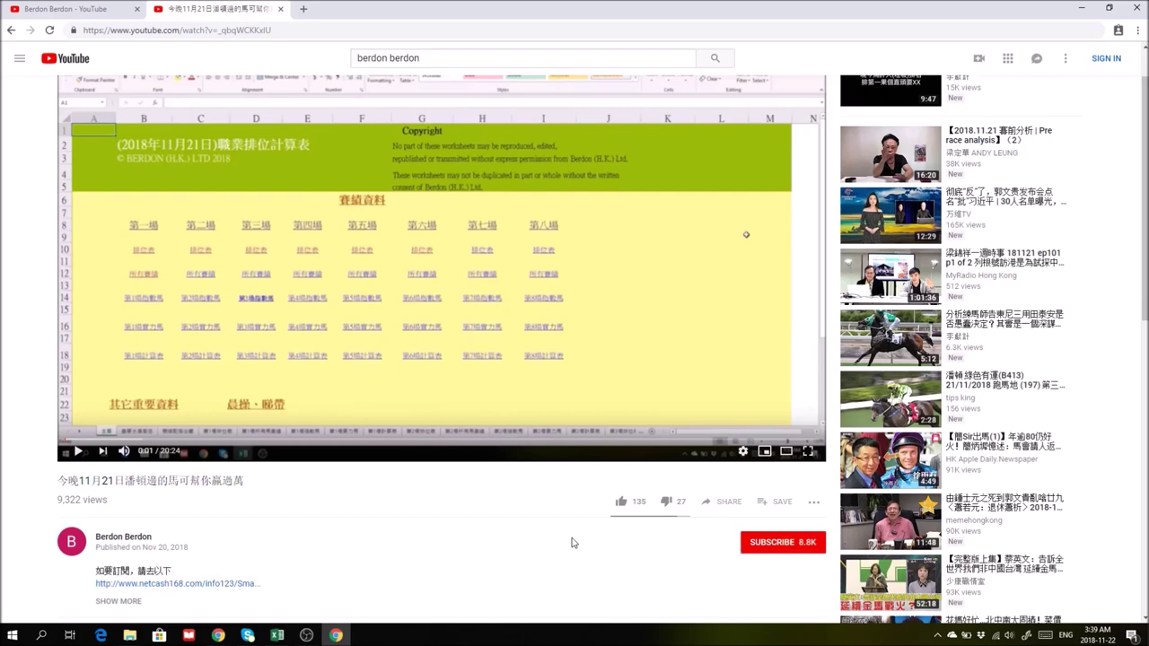
# - Switch back to Excel and show the home sheets of the 職業排位計算表(21-11-2018) and 職業數據庫 workbooks in turn
pyautogui.moveTo(277, 635)
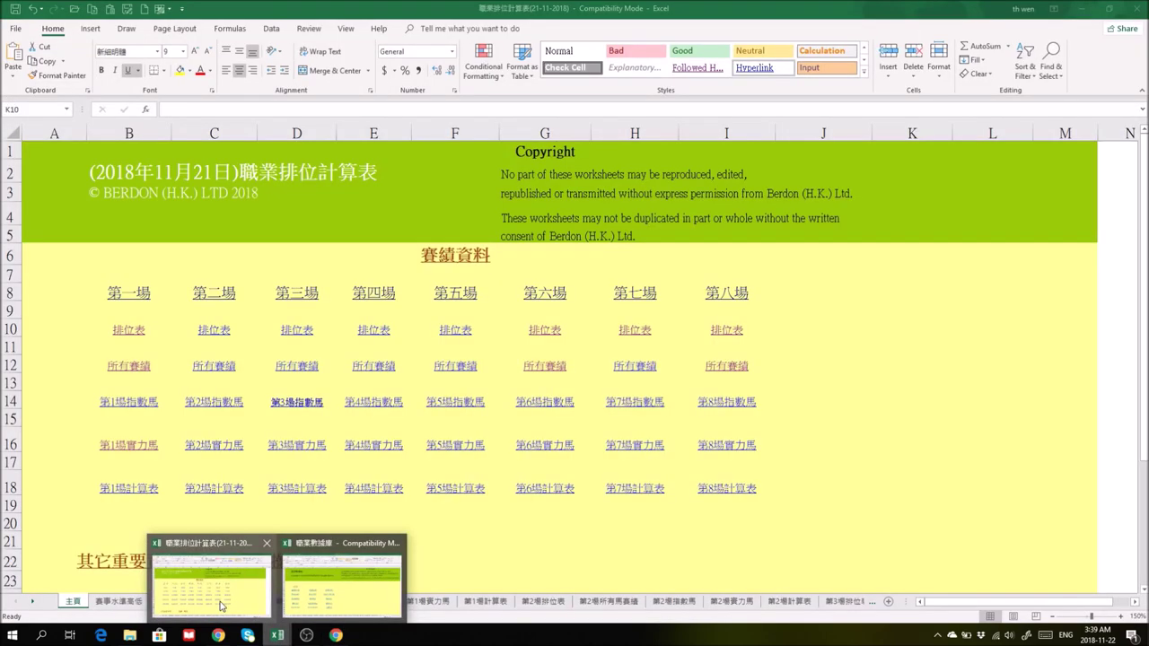
pyautogui.click(221, 607)
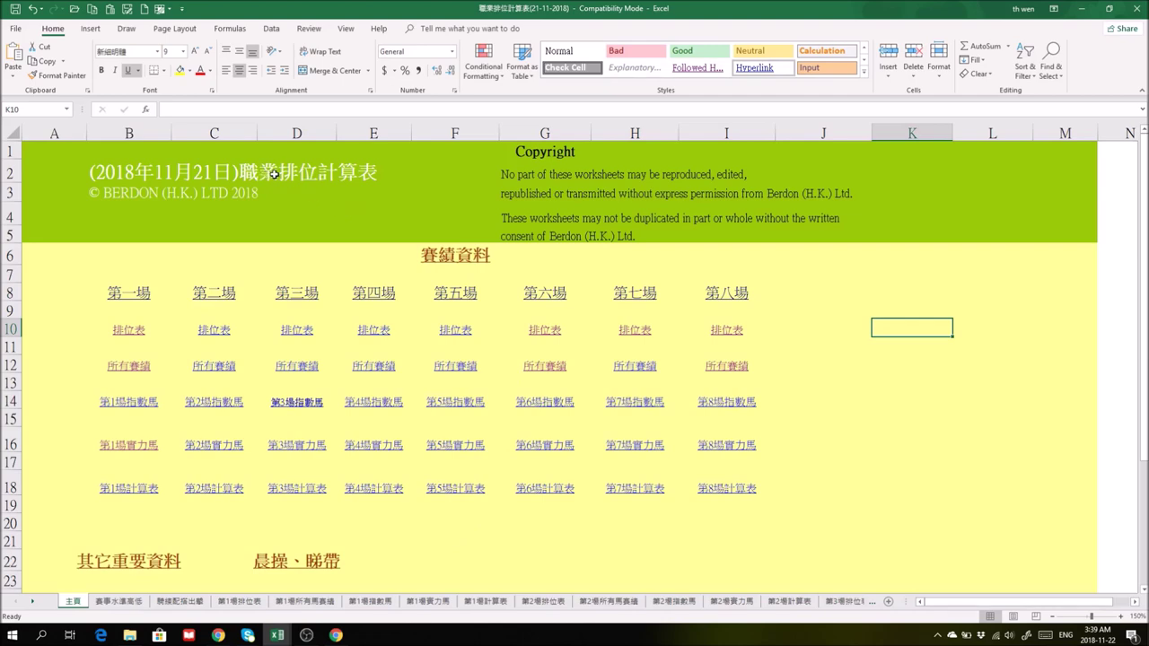
pyautogui.click(277, 635)
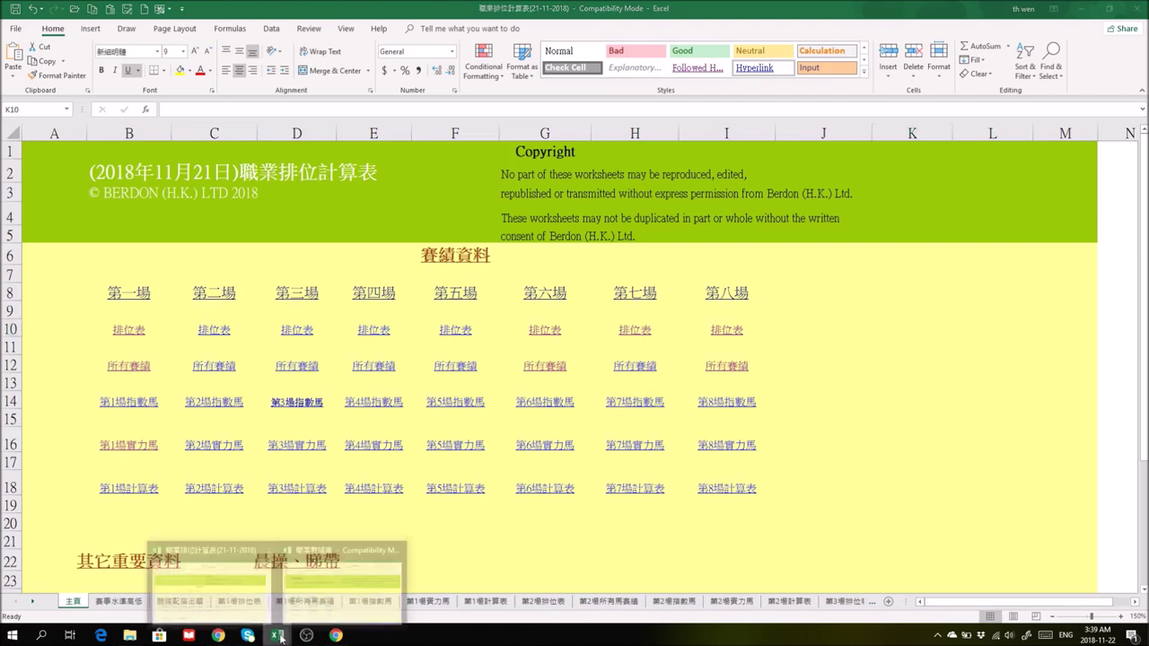
pyautogui.click(350, 583)
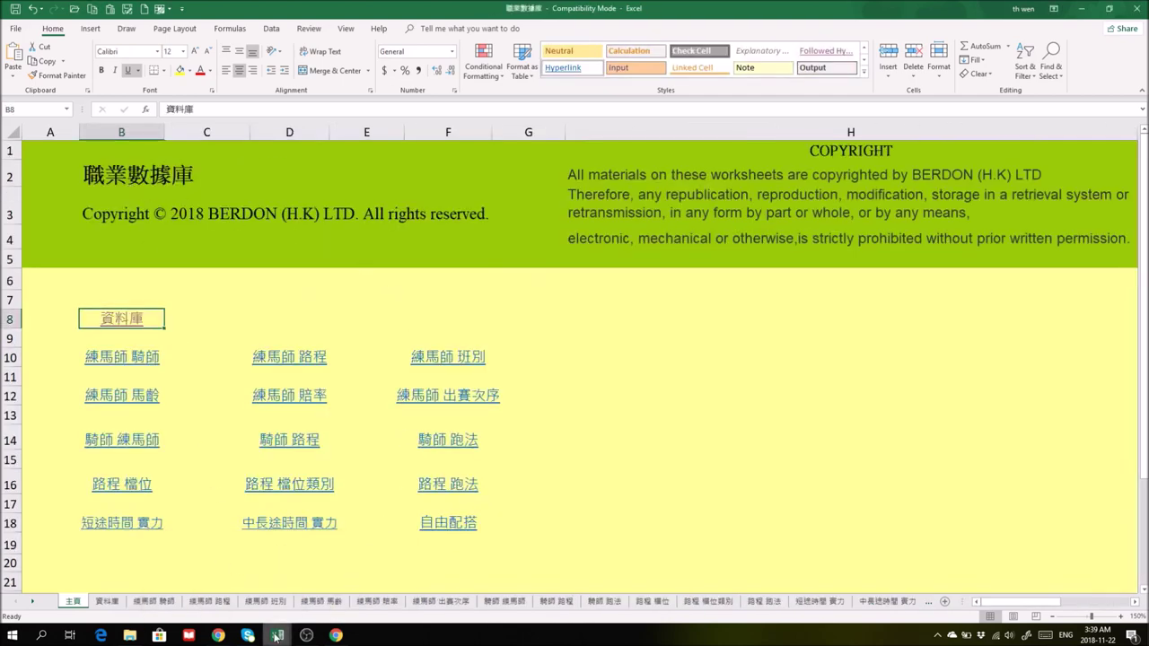
pyautogui.click(278, 635)
pyautogui.click(210, 582)
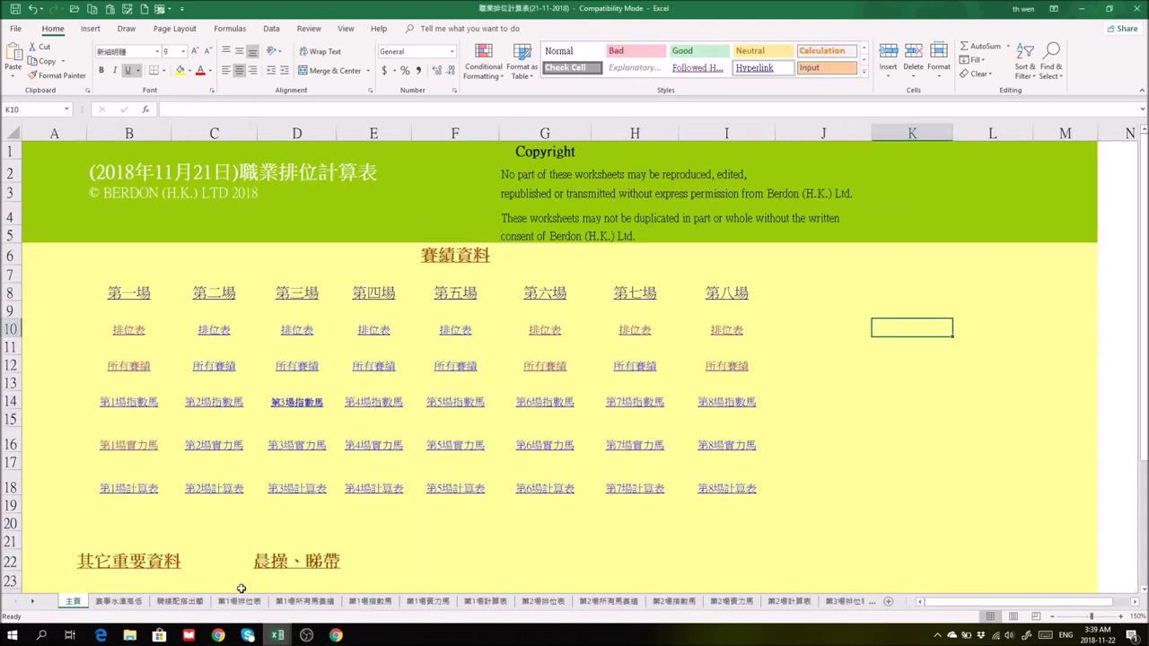
# - Switch to Chrome and locate the subscription link in the YouTube video's description
pyautogui.click(335, 634)
pyautogui.scroll(-1, 356, 553)
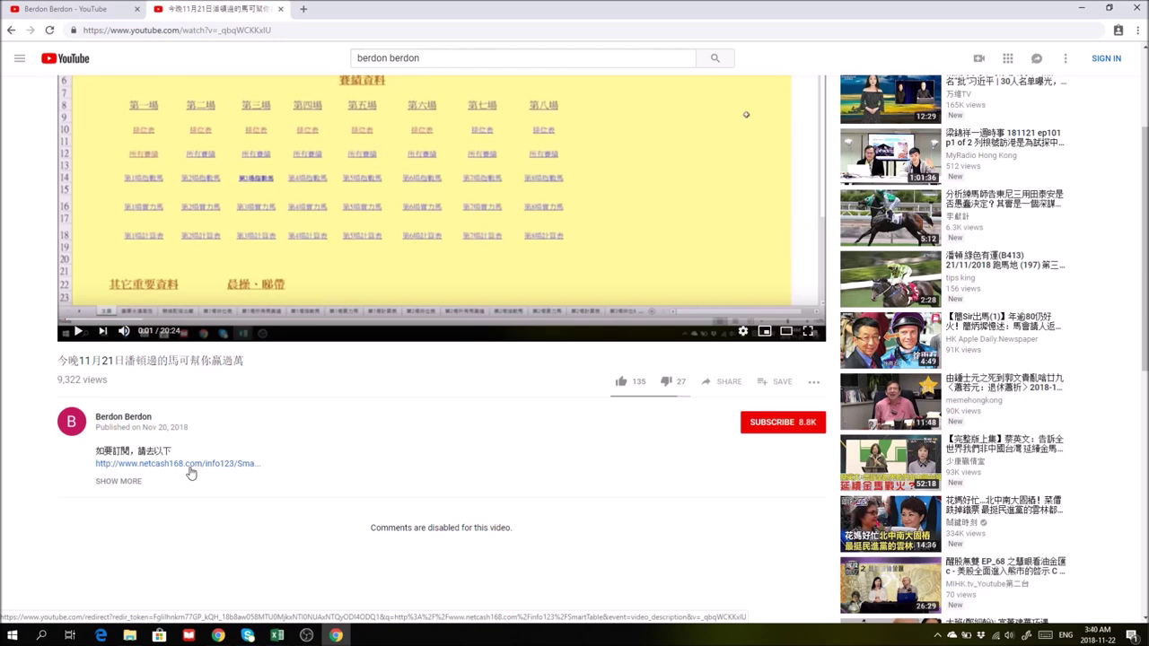
pyautogui.scroll(1, 406, 471)
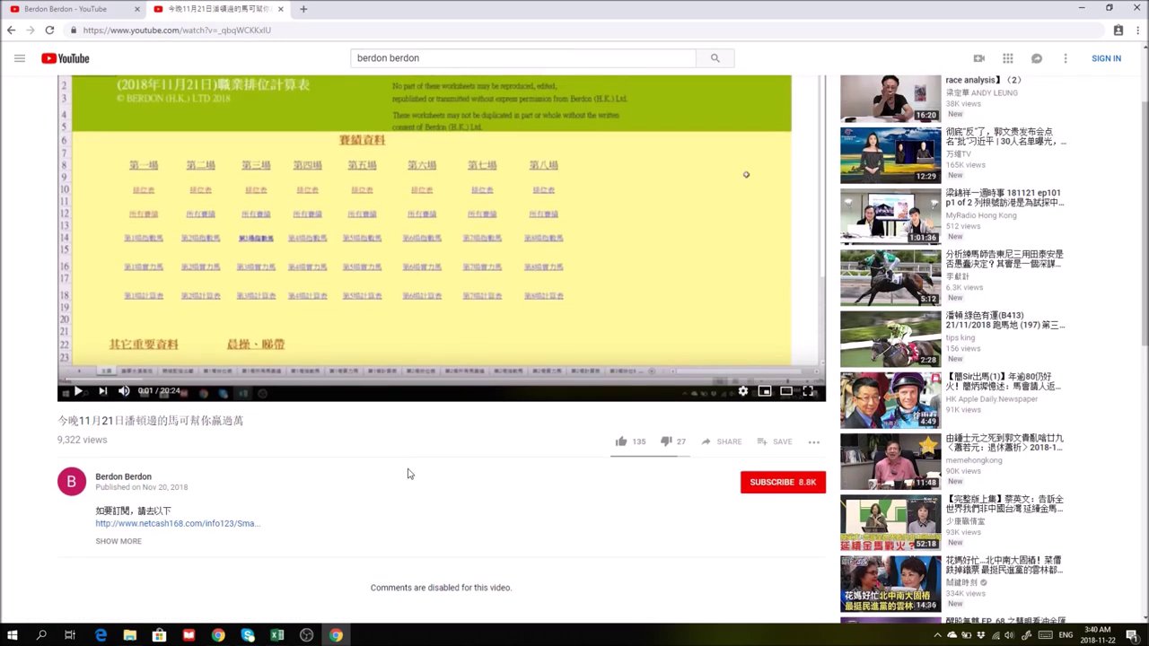